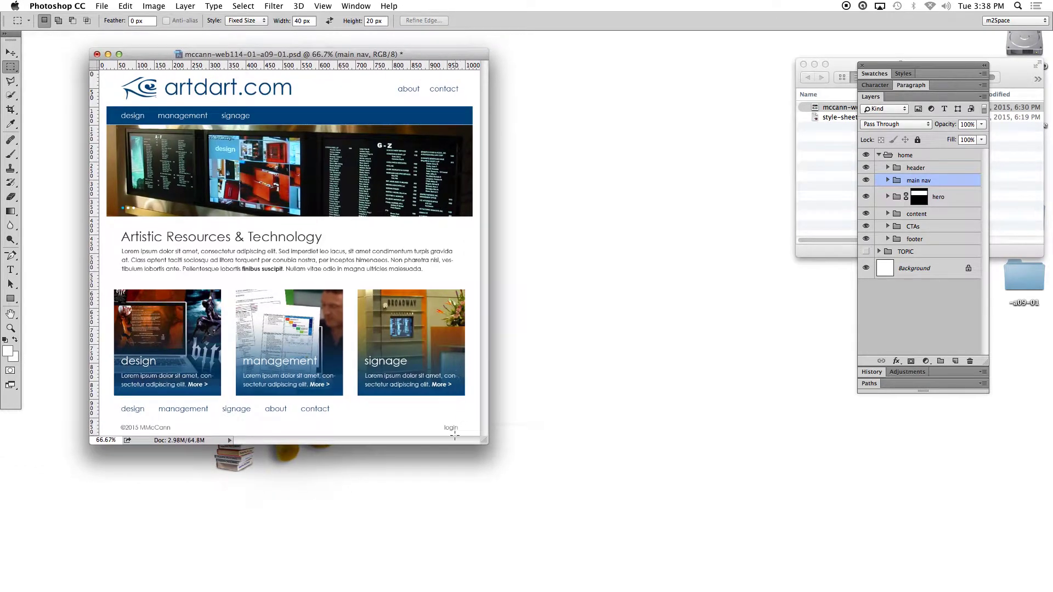
View the artdart.com mockup at 100% and switch to the Move tool.
key(super+1)
scroll(501, 310, up, 2)
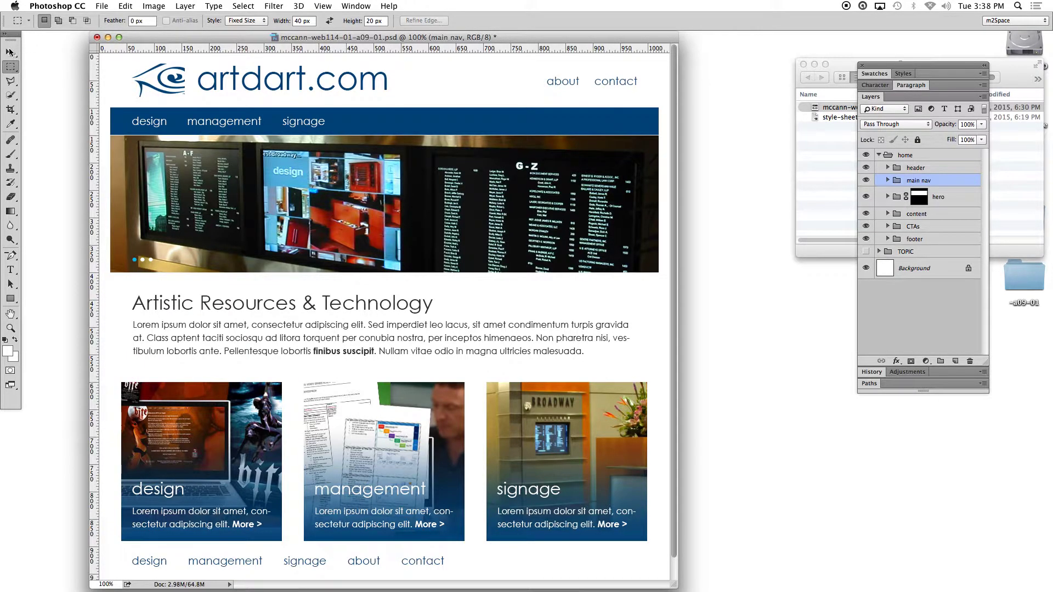
key(v)
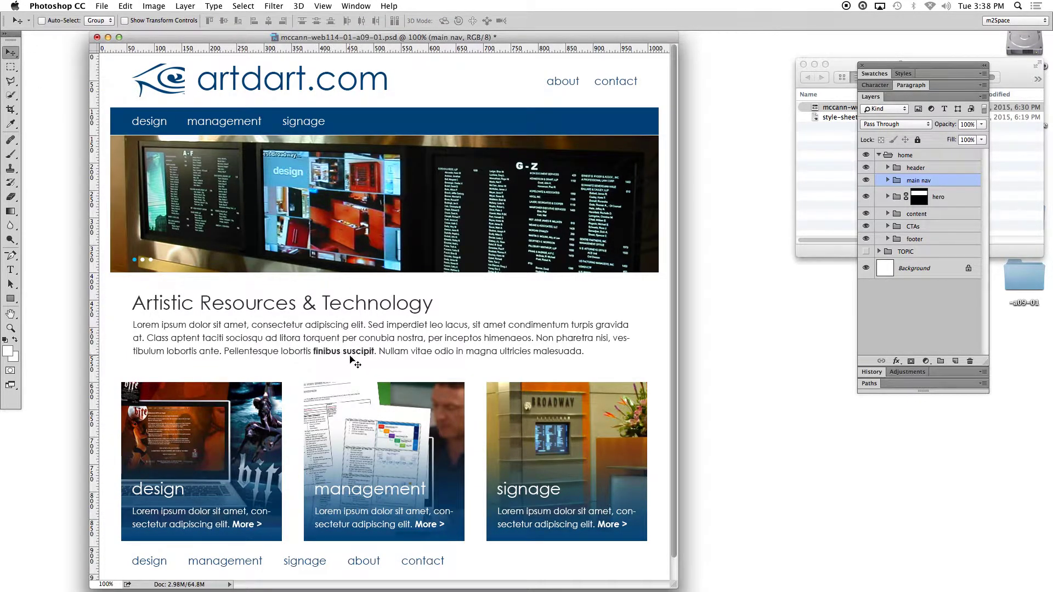
drag(675, 312, 672, 372)
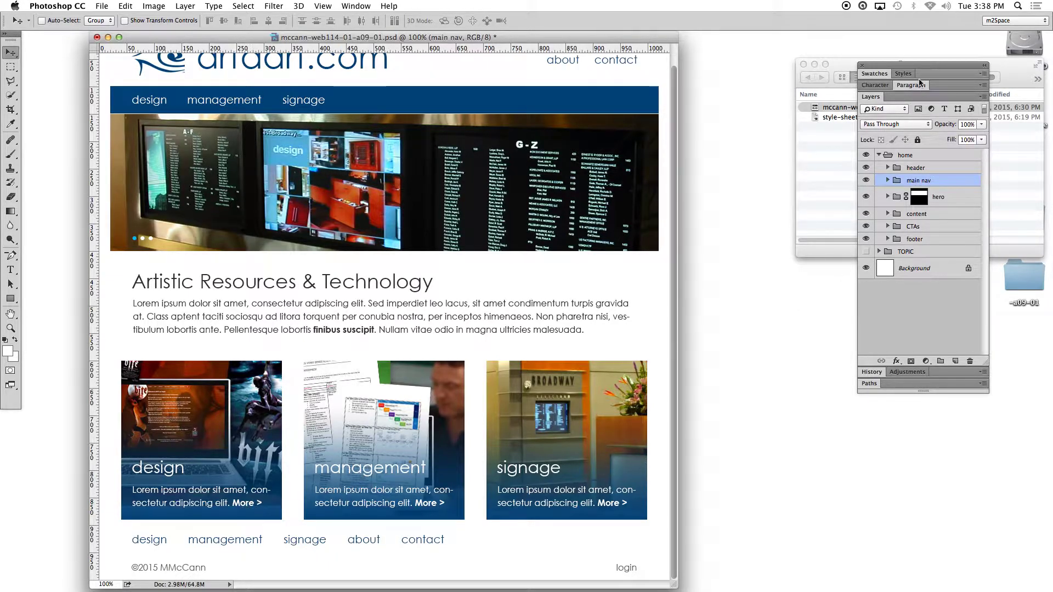
Show the Character panel, shift the panel group left, and bring the a09-01 folder forward.
drag(918, 66, 874, 84)
click(841, 103)
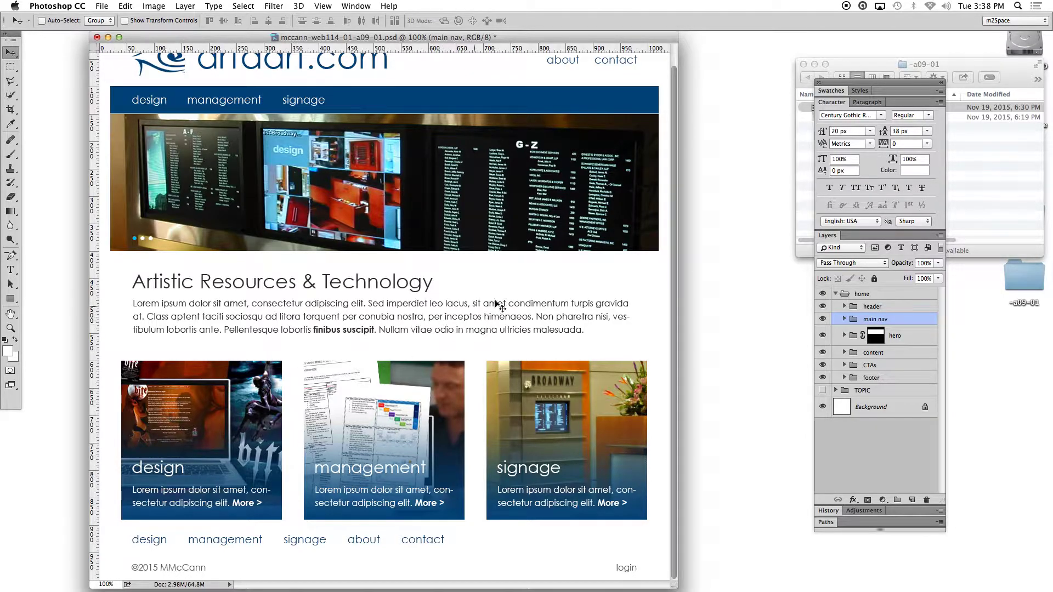
drag(891, 82, 841, 73)
scroll(486, 231, up, 1)
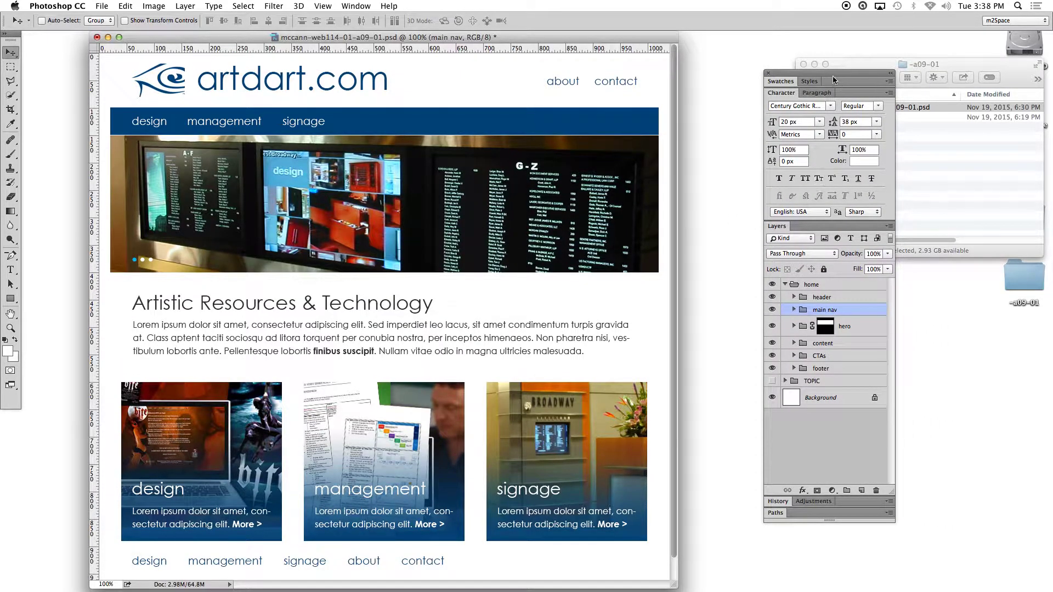
drag(835, 75, 783, 72)
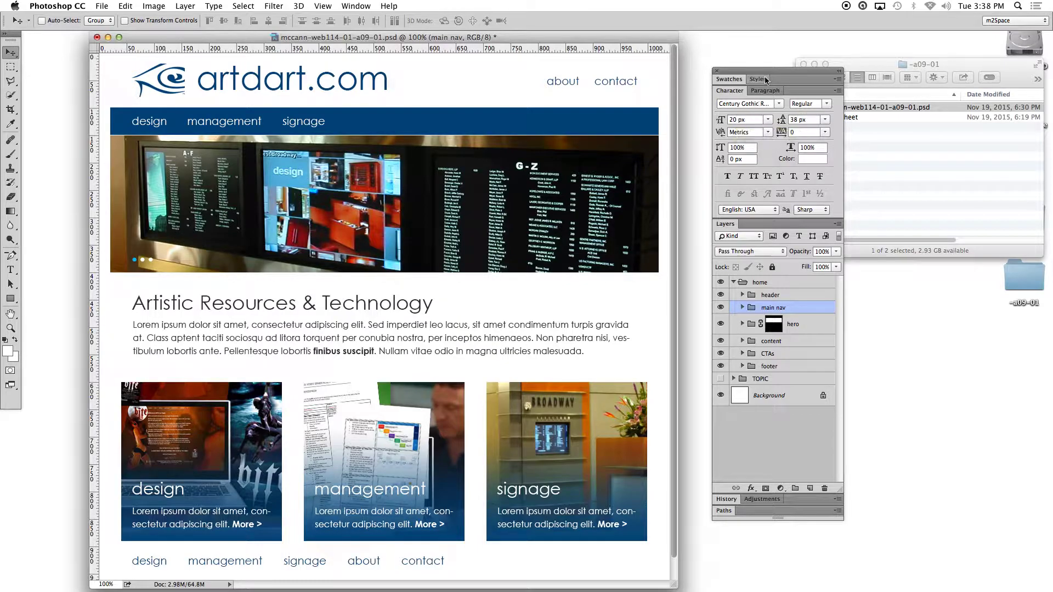
drag(763, 74, 751, 62)
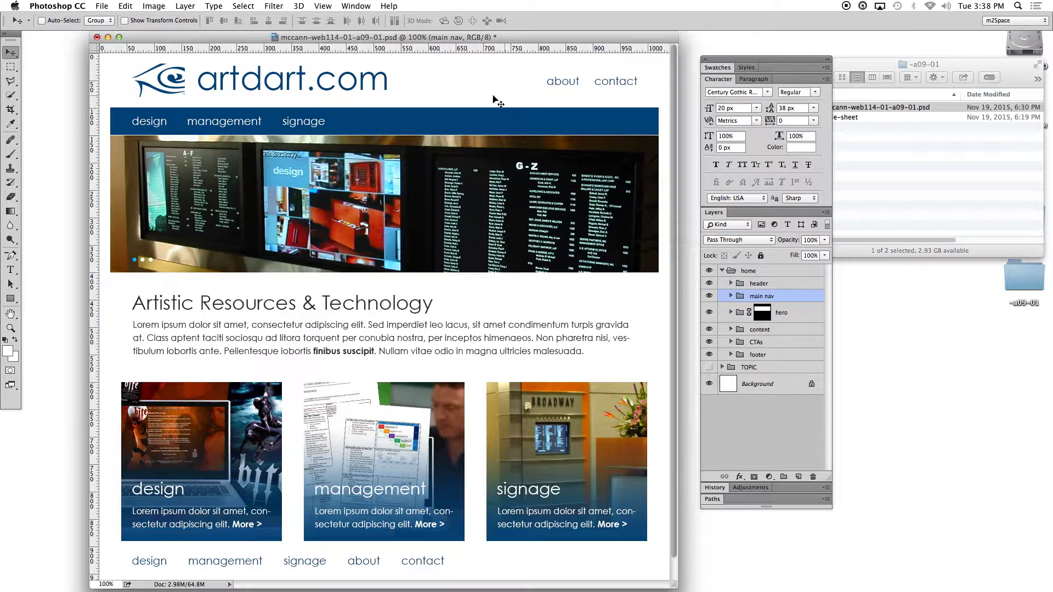
click(908, 164)
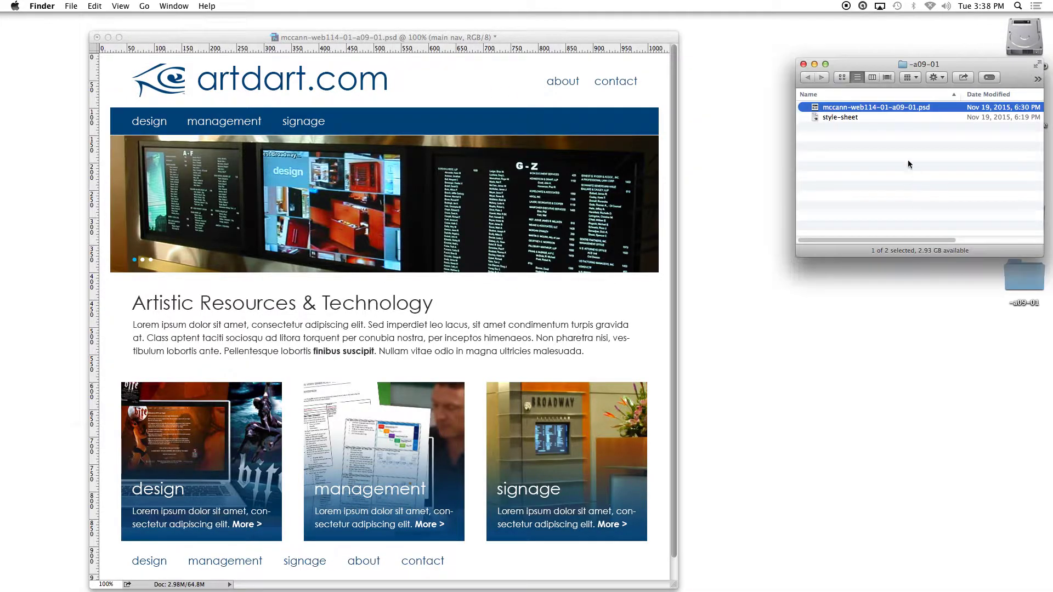
Open the style-sheet file in TextEdit, place it on the right, and return to Photoshop.
double_click(825, 123)
drag(329, 23, 899, 23)
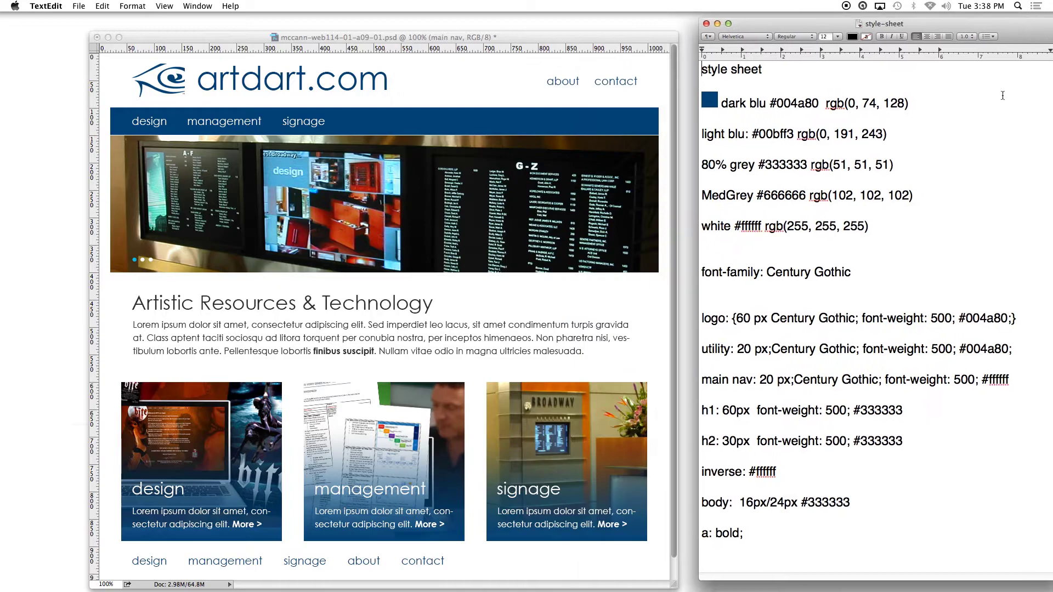
click(605, 185)
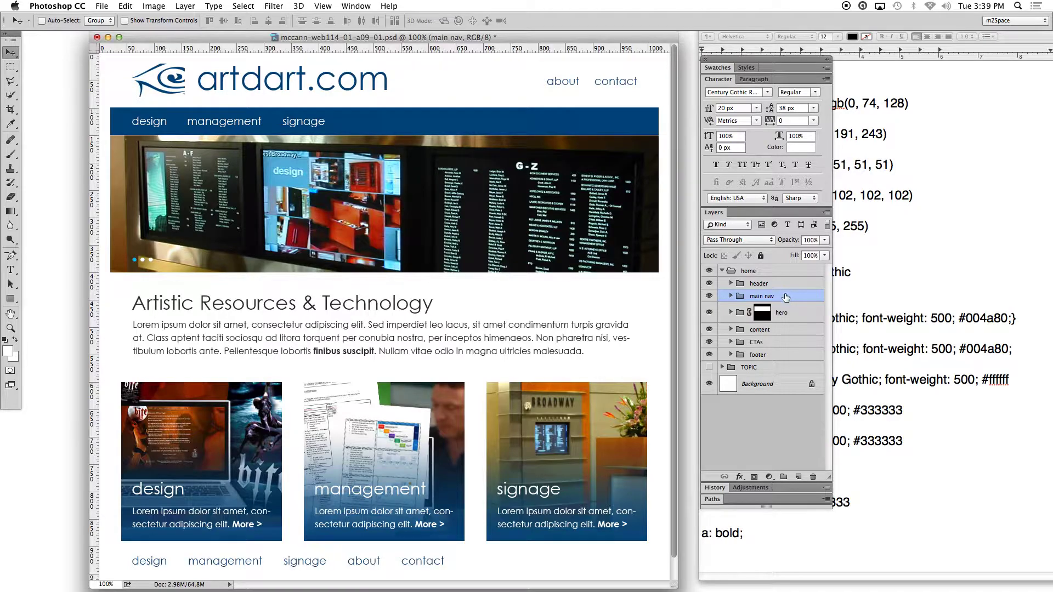
Duplicate the main nav group as 'main nav - hover' and hide the original main nav.
click(717, 80)
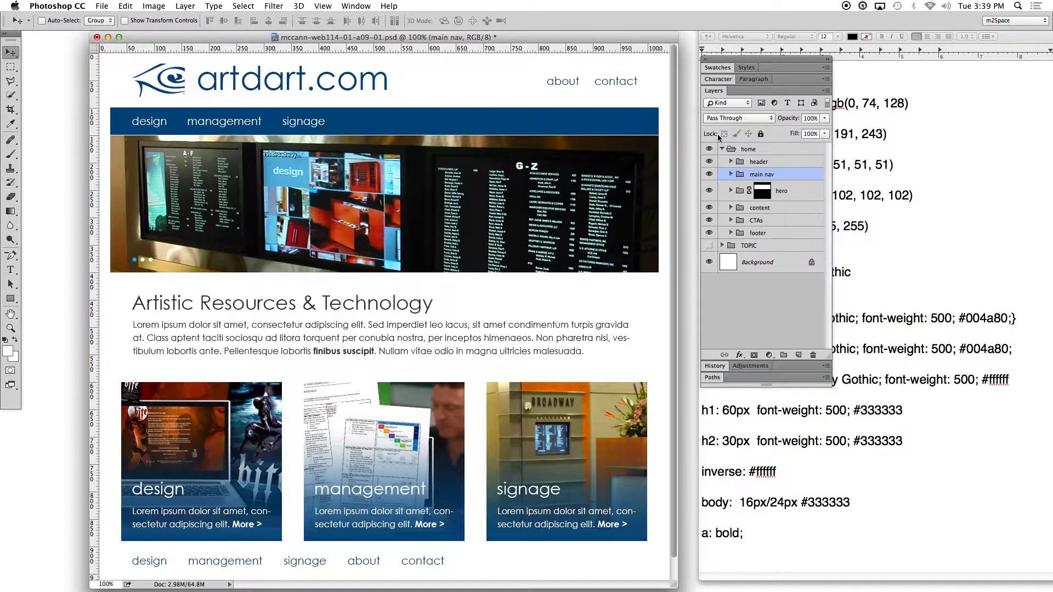
drag(828, 355, 876, 410)
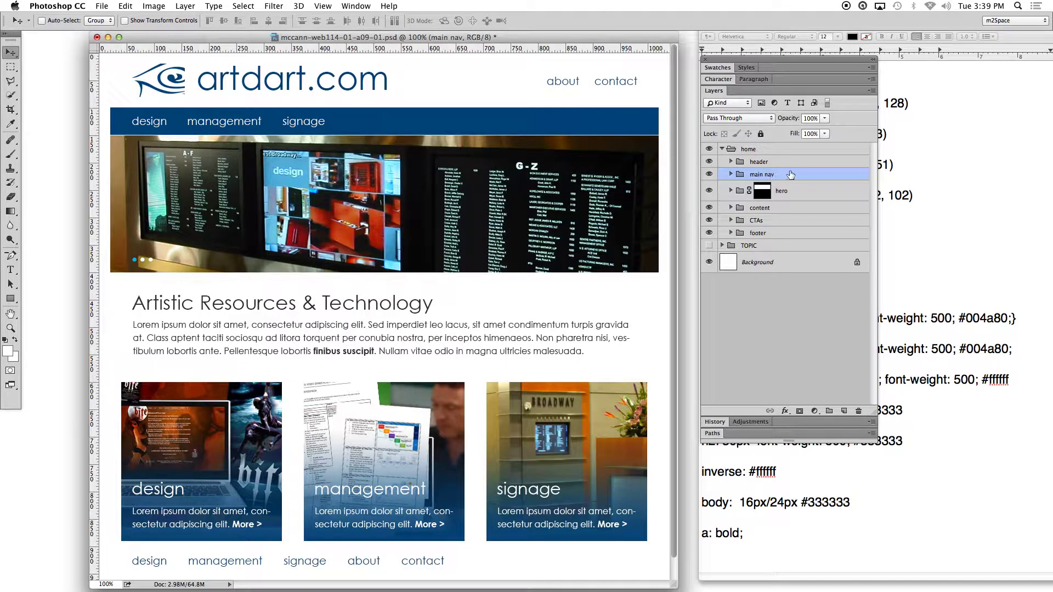
right_click(771, 175)
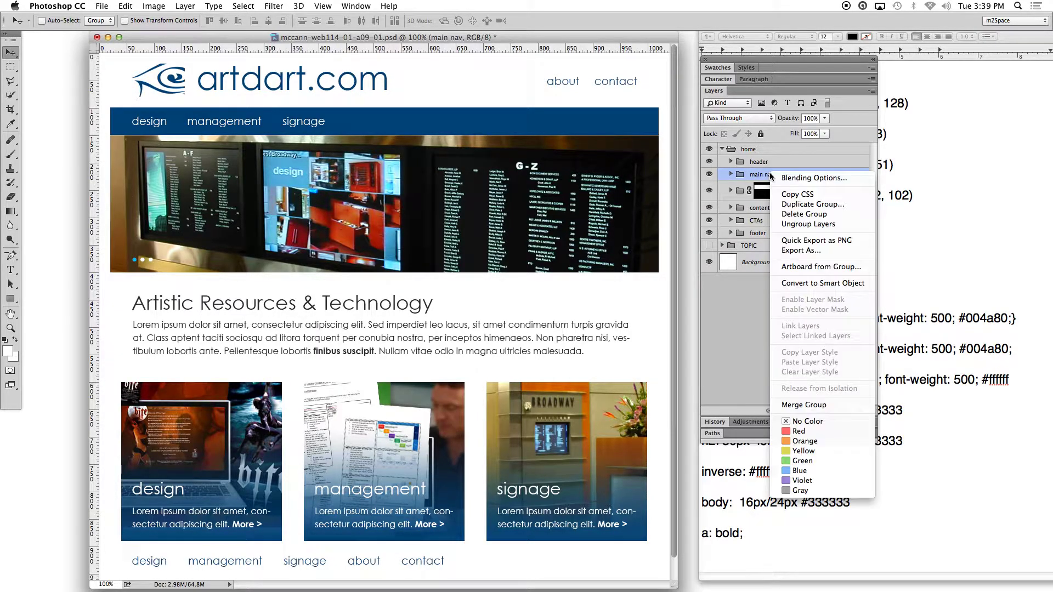
click(806, 204)
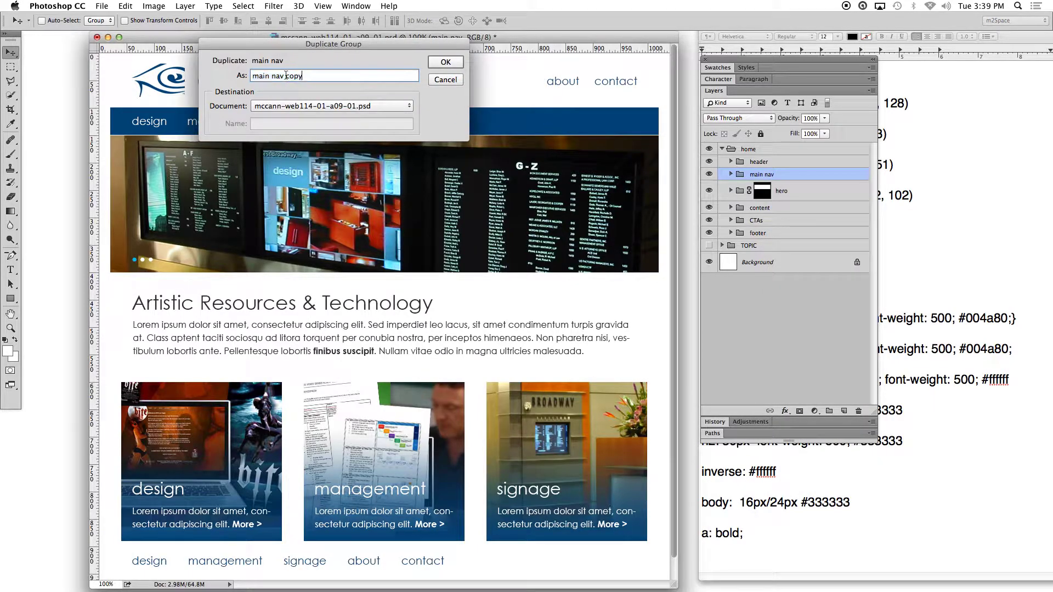
double_click(302, 77)
text(- hover)
click(443, 63)
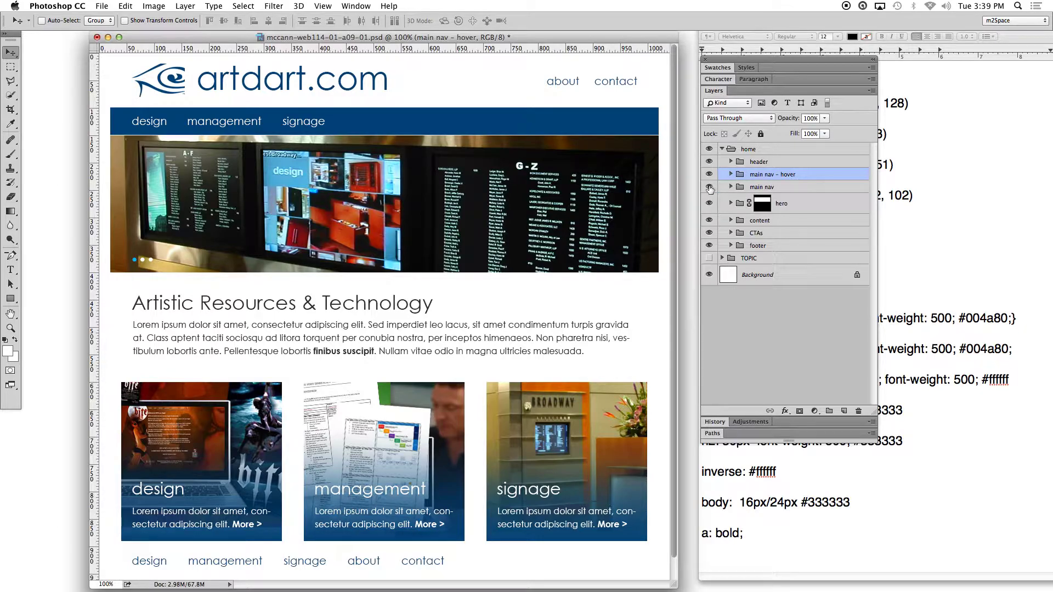
click(709, 187)
Expand main nav - hover and select its signage, management and design text layers.
click(731, 175)
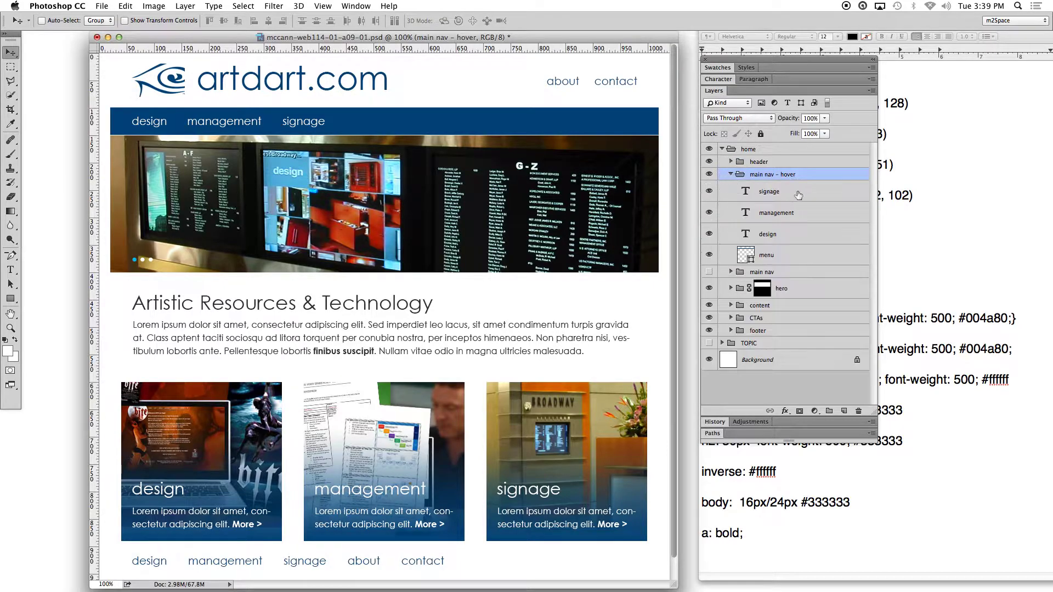
click(811, 195)
click(800, 214)
click(801, 235)
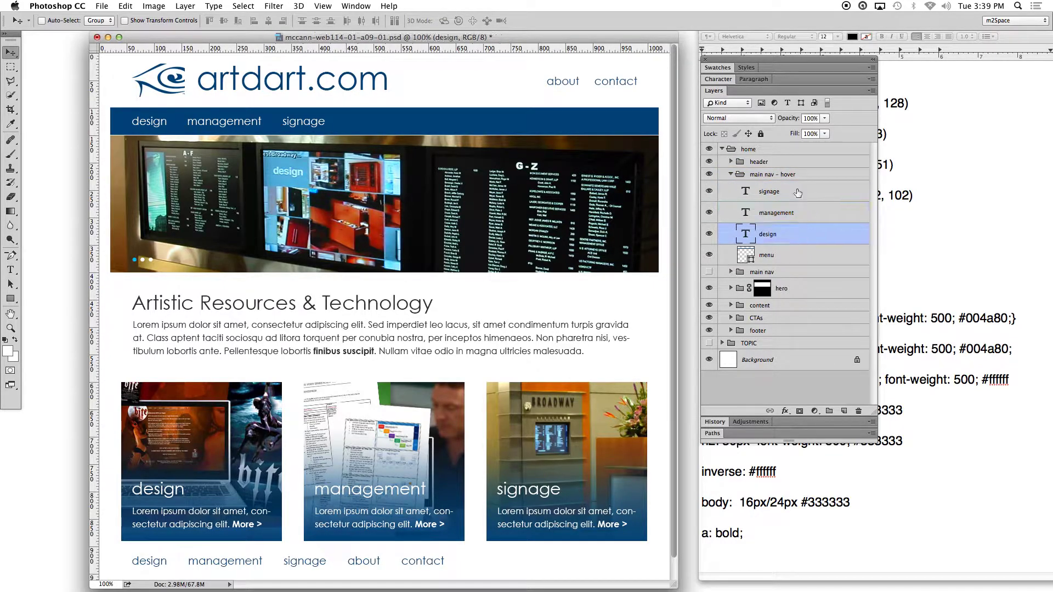
click(800, 192)
click(800, 213)
click(801, 234)
Zoom in on the logo and nav bar and turn on the pixel grid.
click(10, 328)
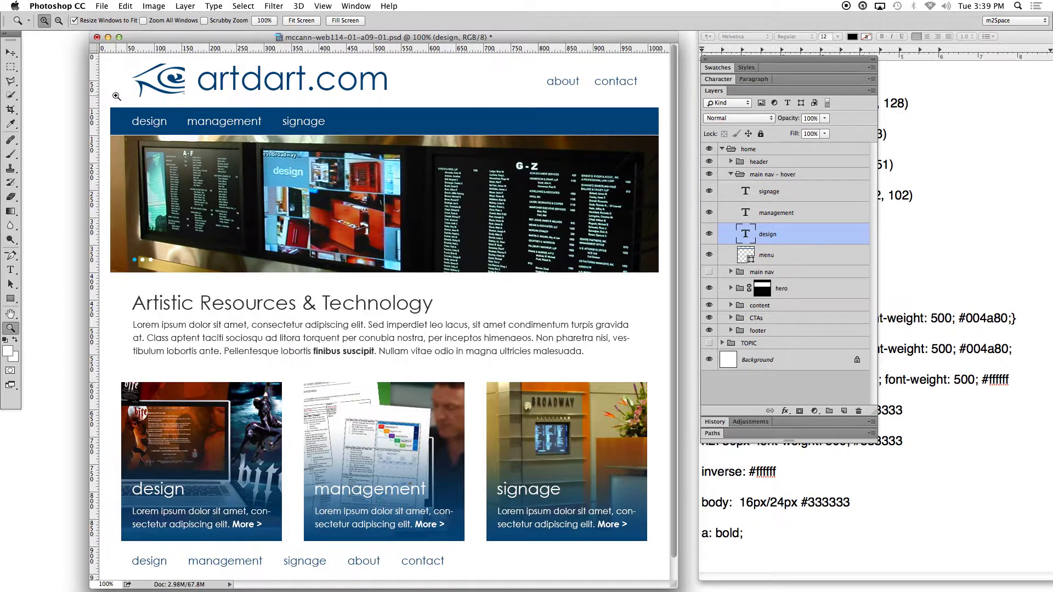
drag(112, 93, 404, 177)
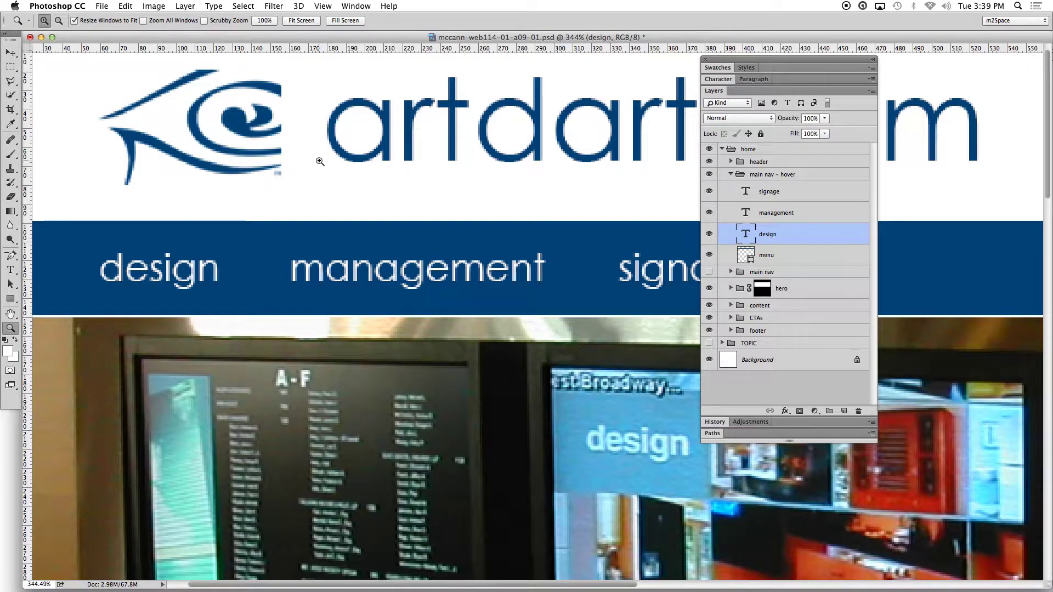
key(super+apostrophe)
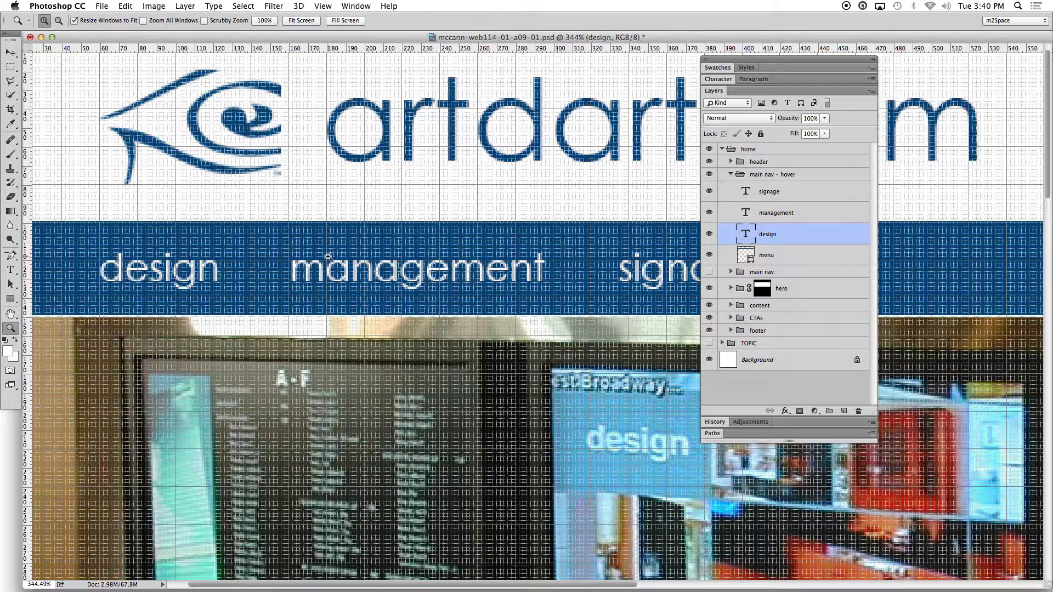
drag(750, 59, 349, 79)
Set the Rectangular Marquee to a fixed 20×20 px size and place a square left of signage.
scroll(651, 183, right, 1)
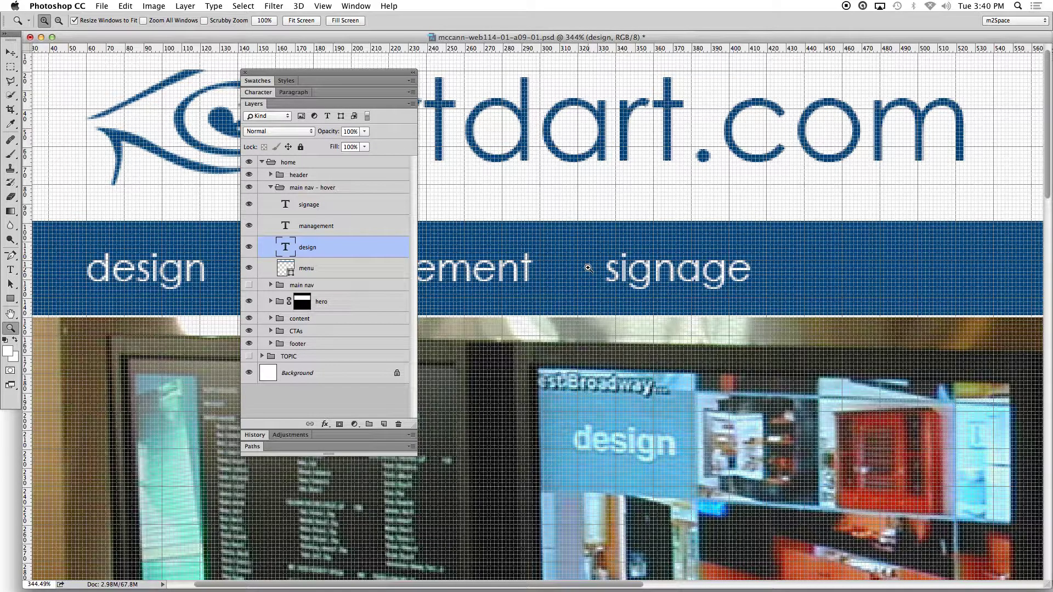
click(10, 68)
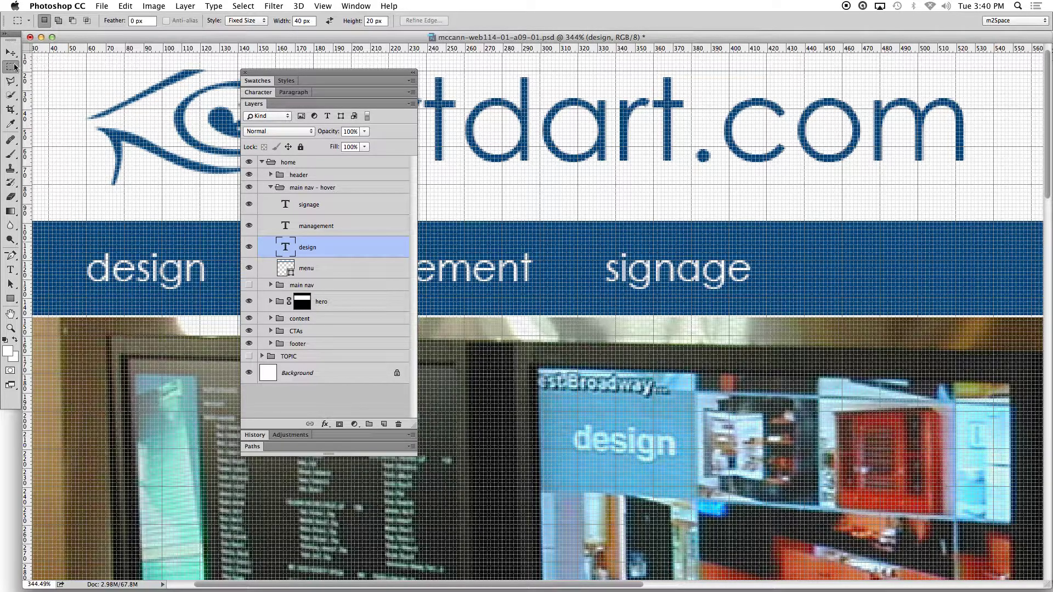
drag(10, 66, 58, 67)
double_click(300, 19)
click(575, 262)
drag(593, 279, 592, 280)
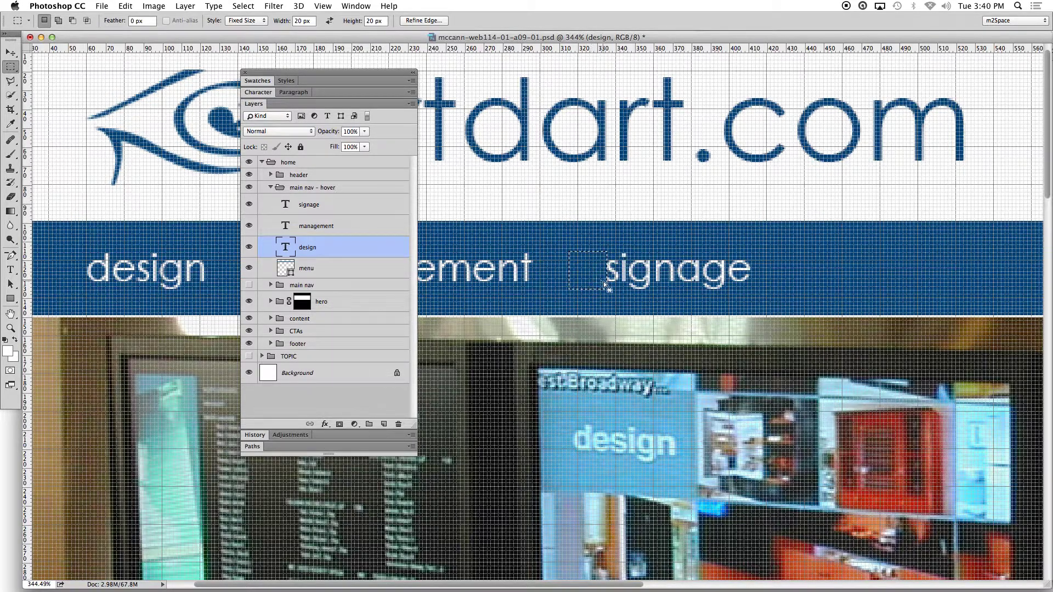
Add vertical guides 20 px from each side of signage, then deselect.
click(315, 205)
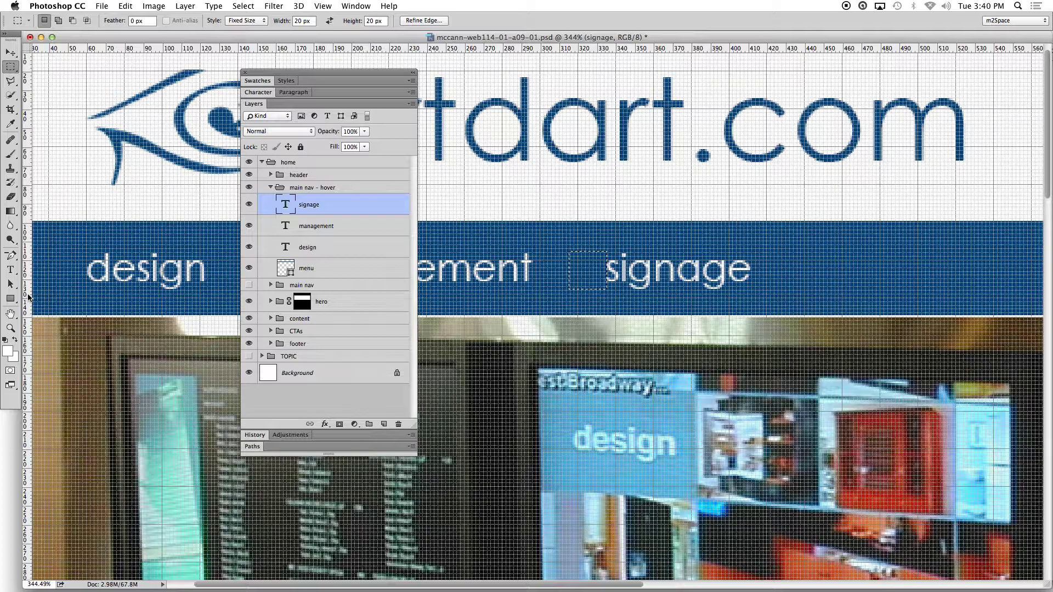
drag(28, 297, 565, 337)
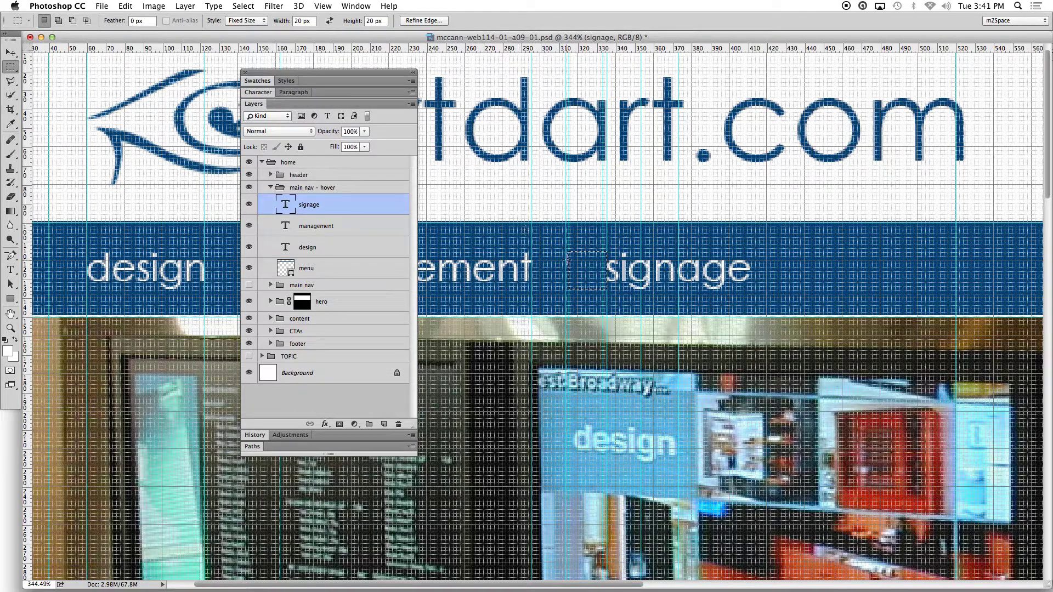
drag(589, 280, 768, 270)
drag(28, 290, 792, 332)
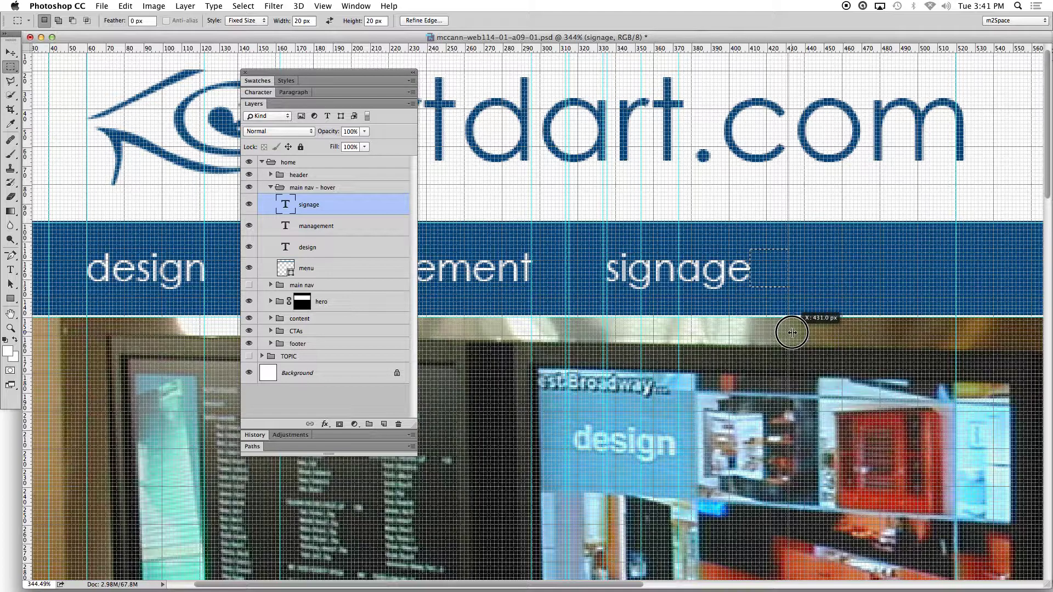
drag(791, 332, 790, 331)
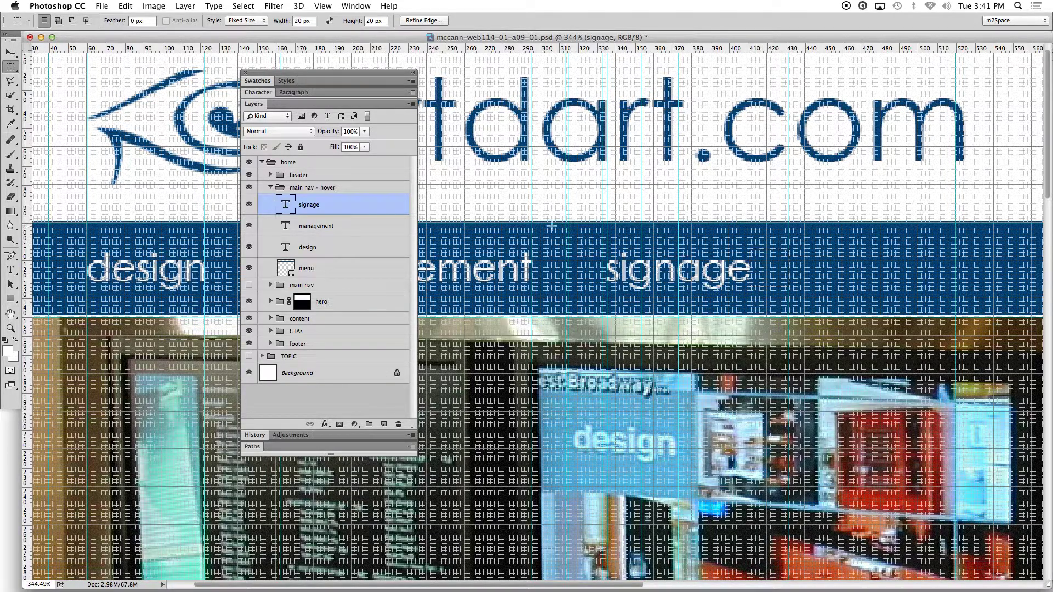
drag(532, 198, 548, 215)
key(super+d)
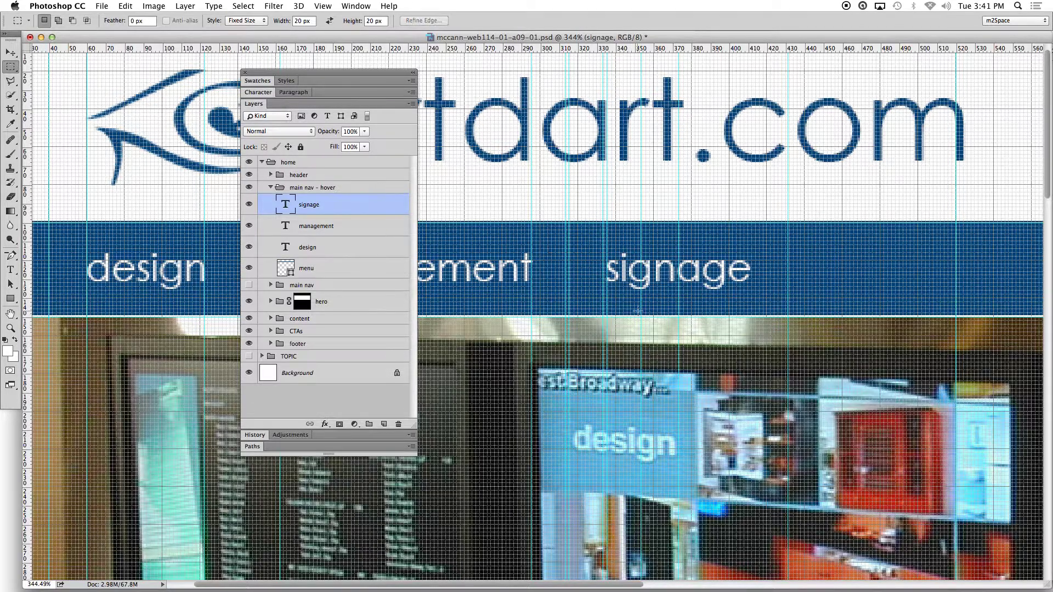
Choose the Rectangle tool and copy the light blue hex 00bff3 from the style sheet.
click(10, 300)
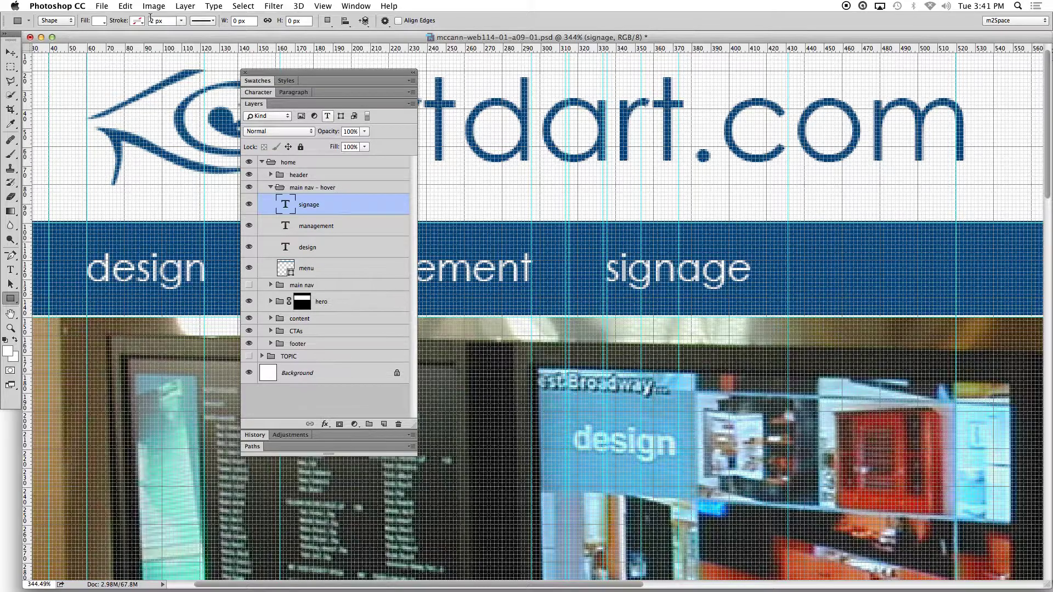
click(1047, 582)
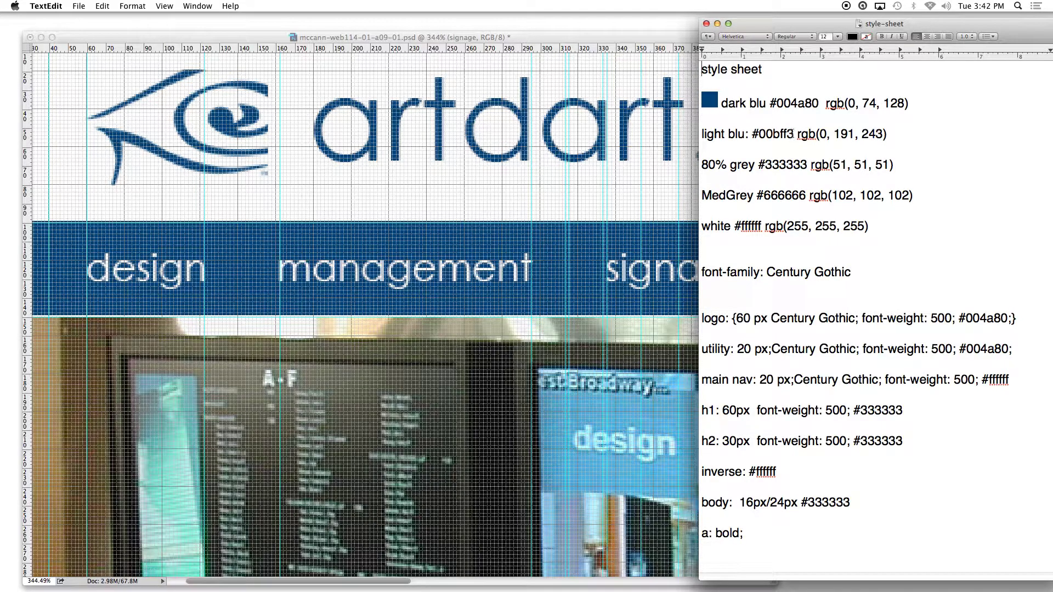
drag(793, 134, 761, 135)
key(super+c)
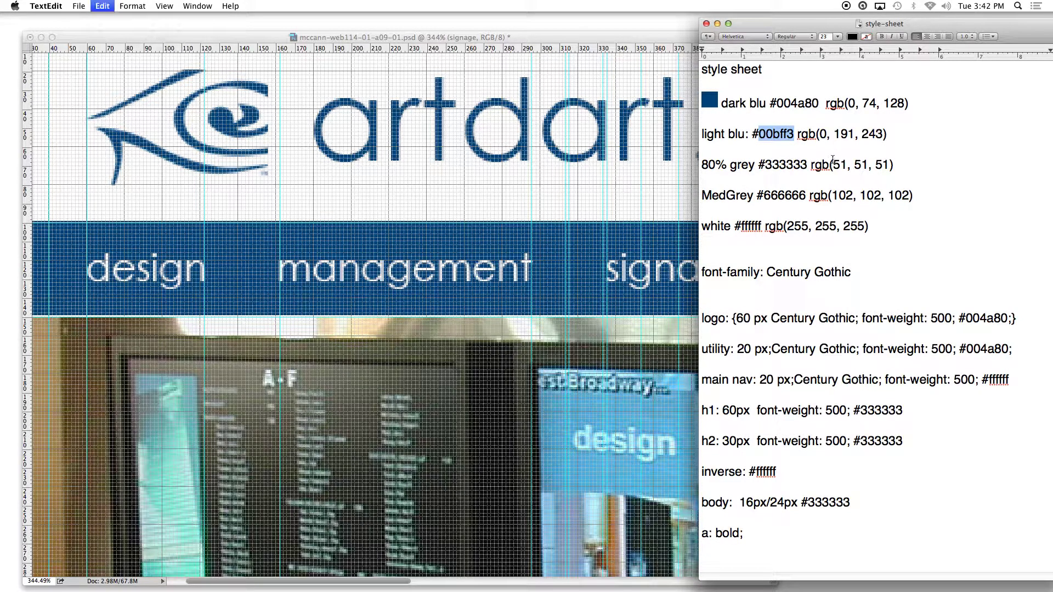
key(super+Tab)
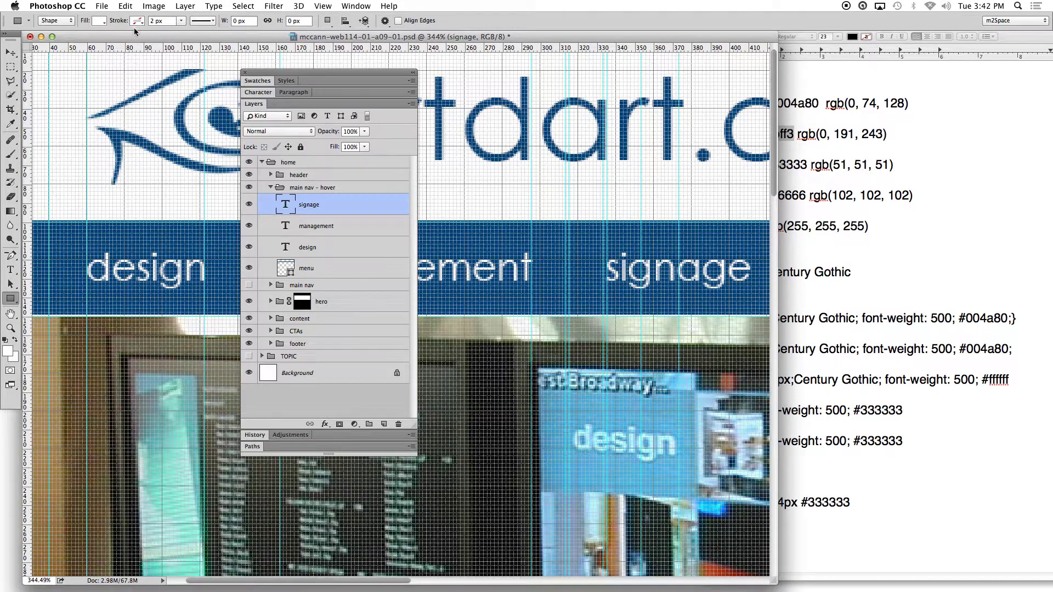
Paste 00bff3 into the fill Color Picker so the rectangle fill is light blue.
click(100, 21)
drag(271, 76, 369, 84)
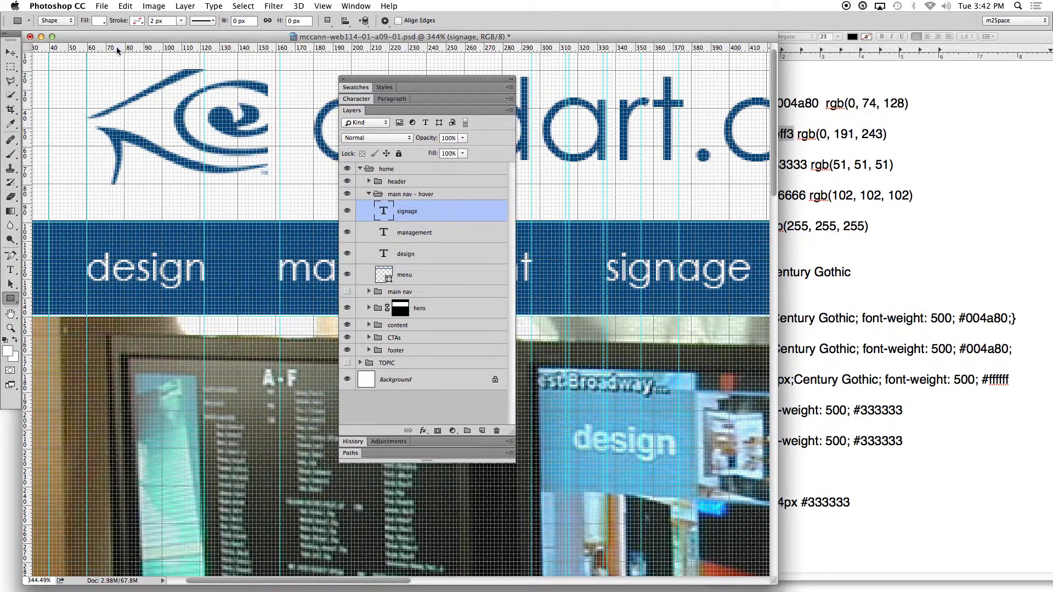
click(99, 22)
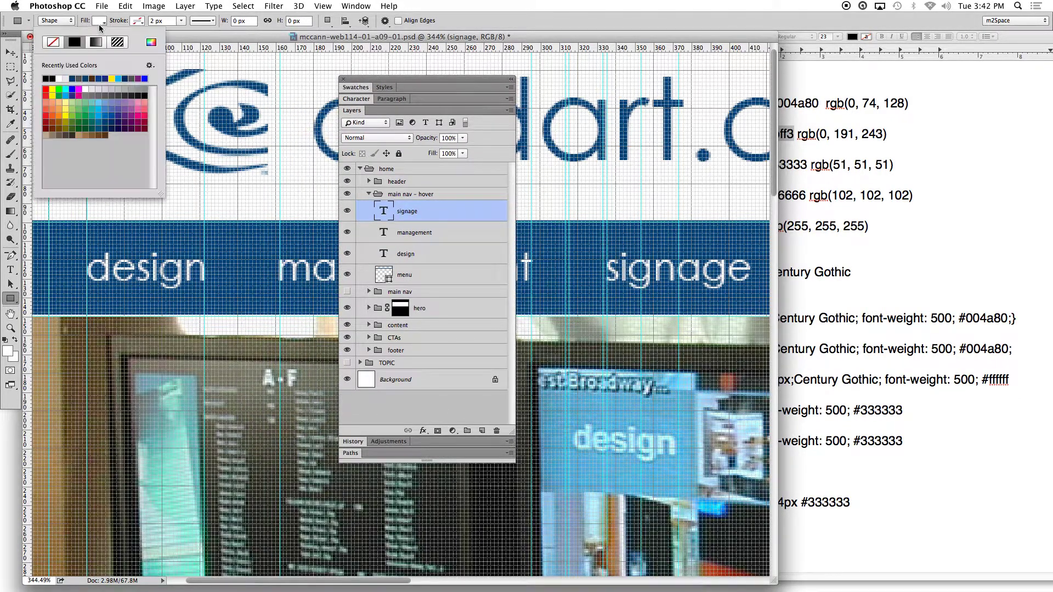
click(151, 43)
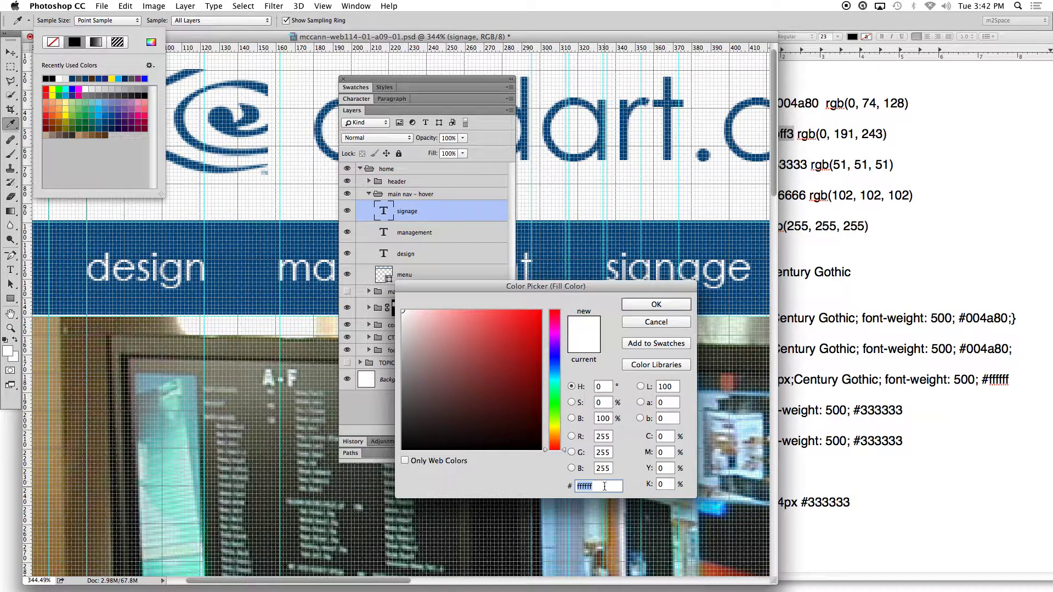
key(super+v)
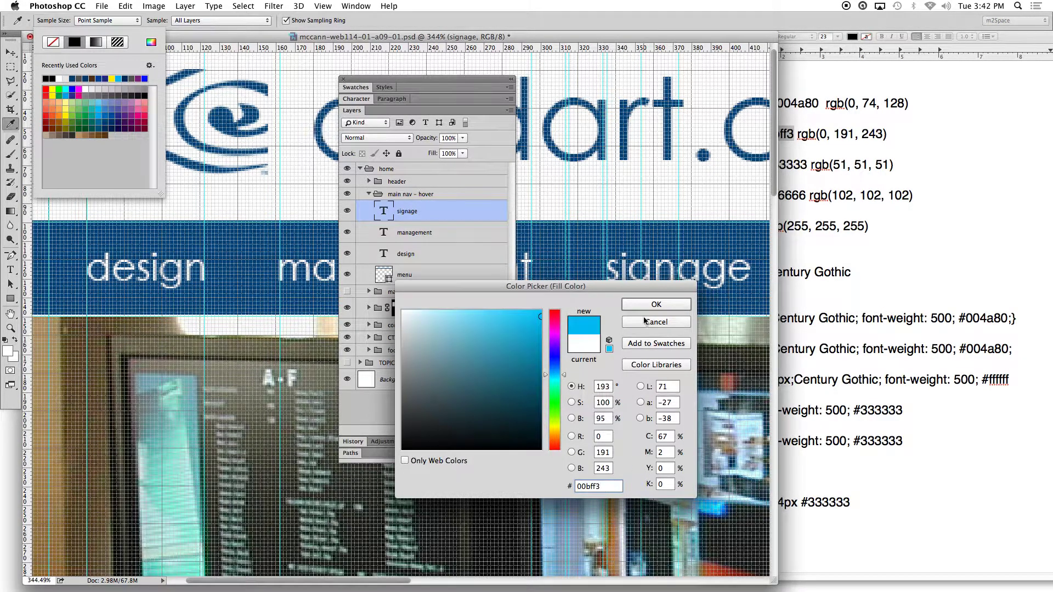
drag(647, 286, 838, 277)
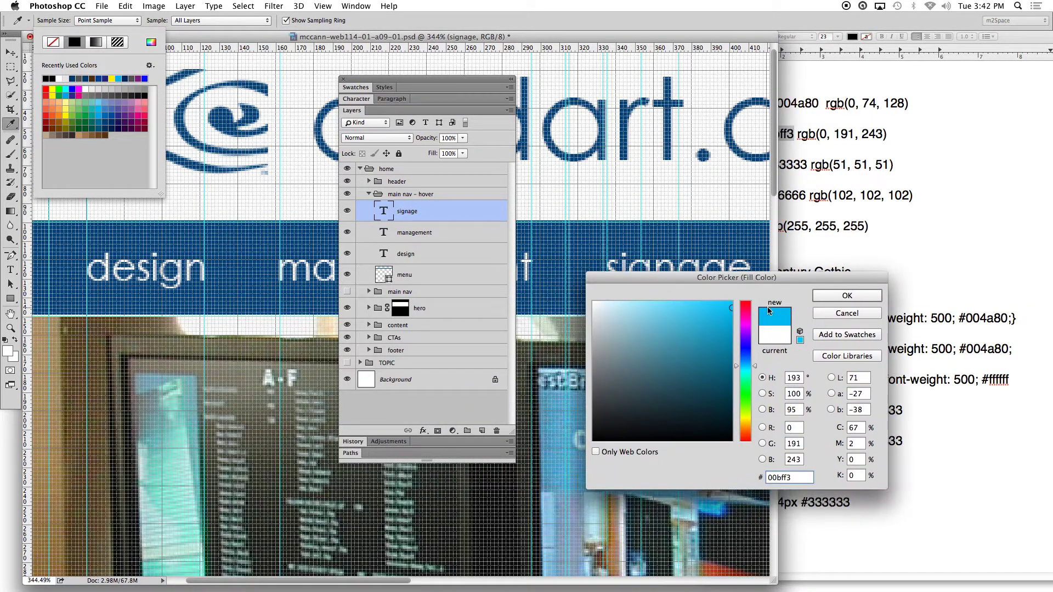
click(847, 296)
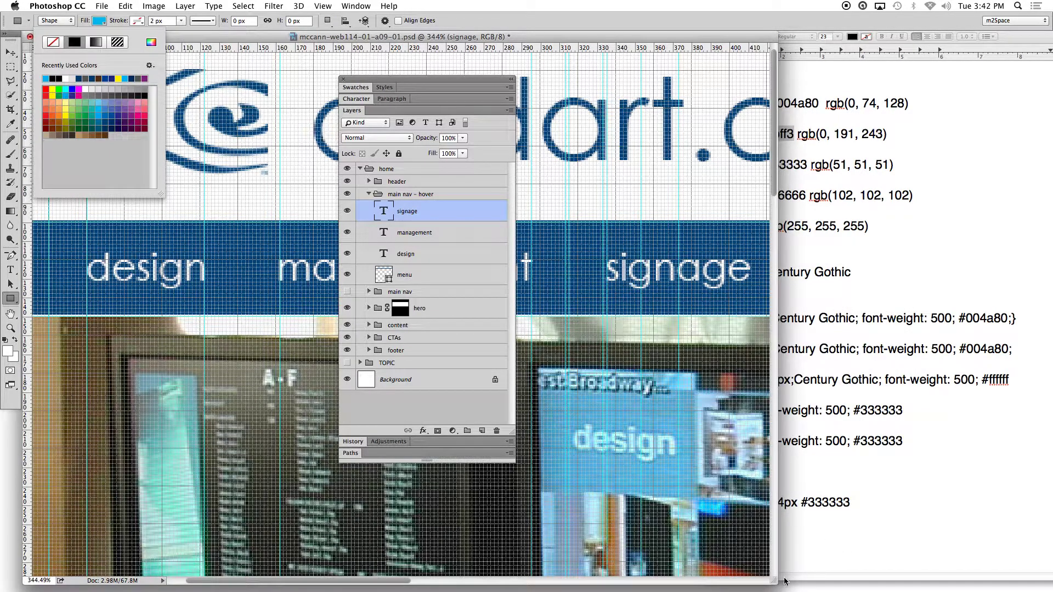
drag(784, 581, 904, 587)
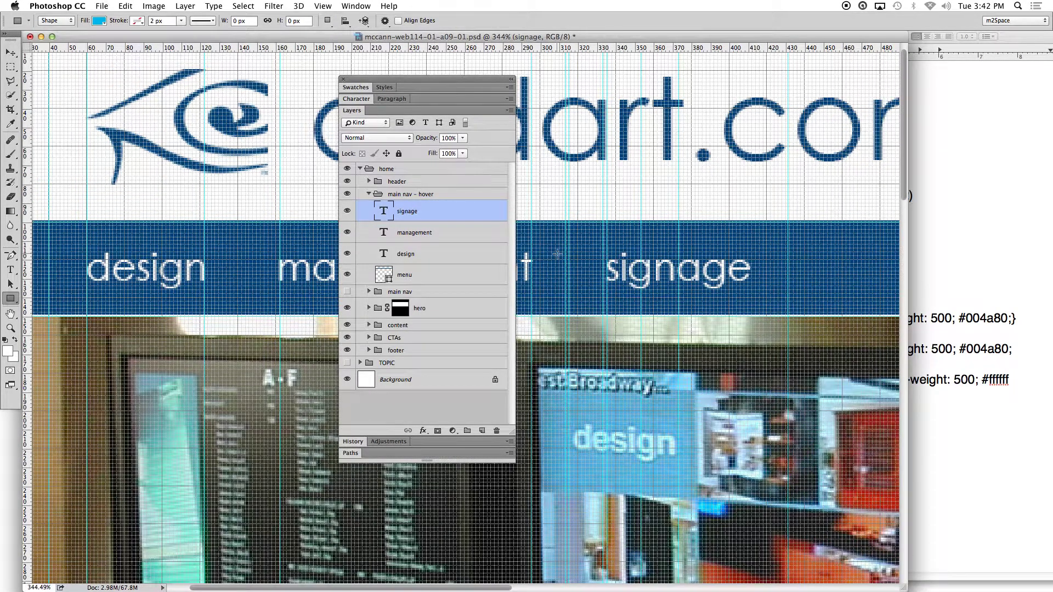
Draw a light blue box over signage, name it 'hover', and place it below the signage text.
click(568, 221)
drag(568, 221, 788, 315)
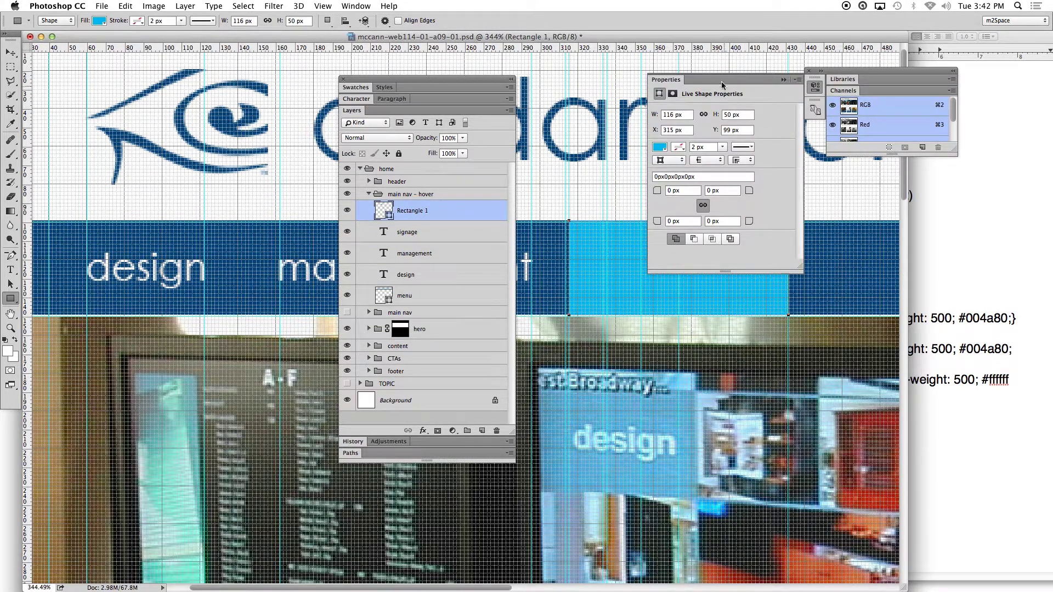
drag(743, 80, 941, 169)
drag(871, 80, 940, 78)
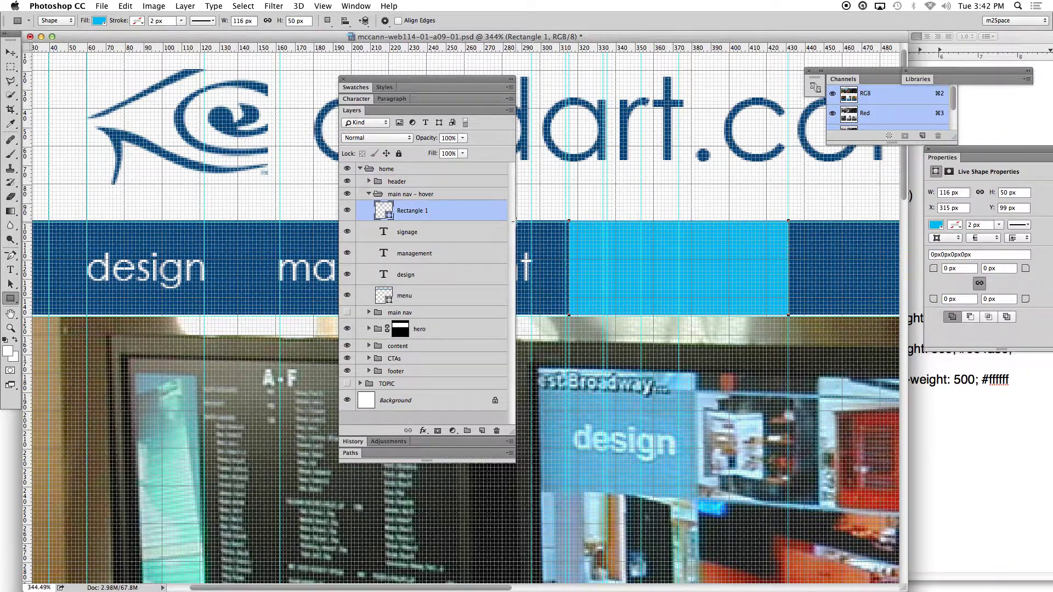
double_click(415, 211)
text(ha)
key(Return)
drag(447, 214, 430, 244)
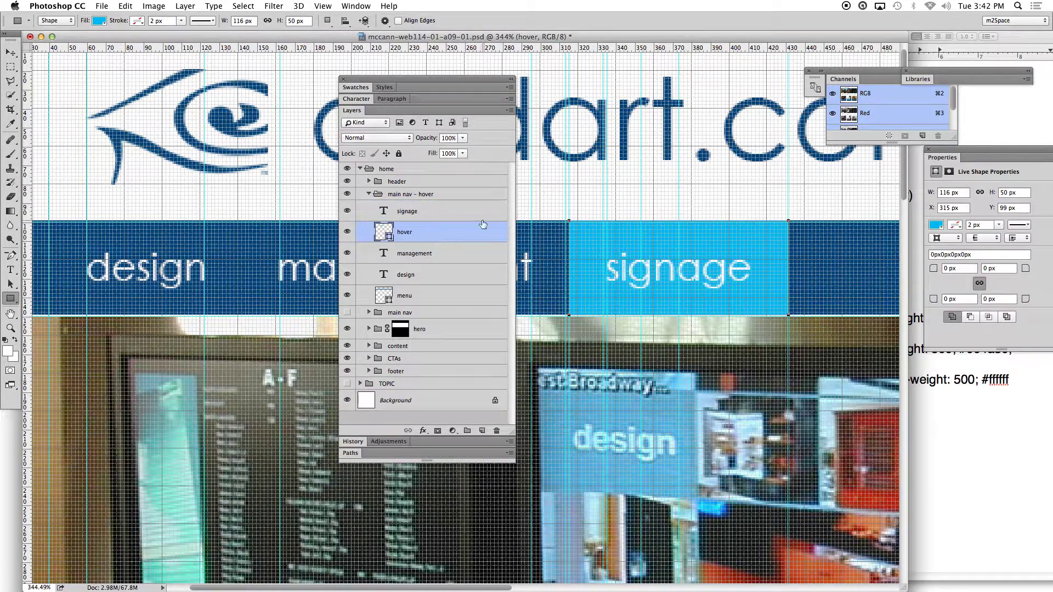
Fit the whole page in view and hide the guides and pixel grid.
click(10, 52)
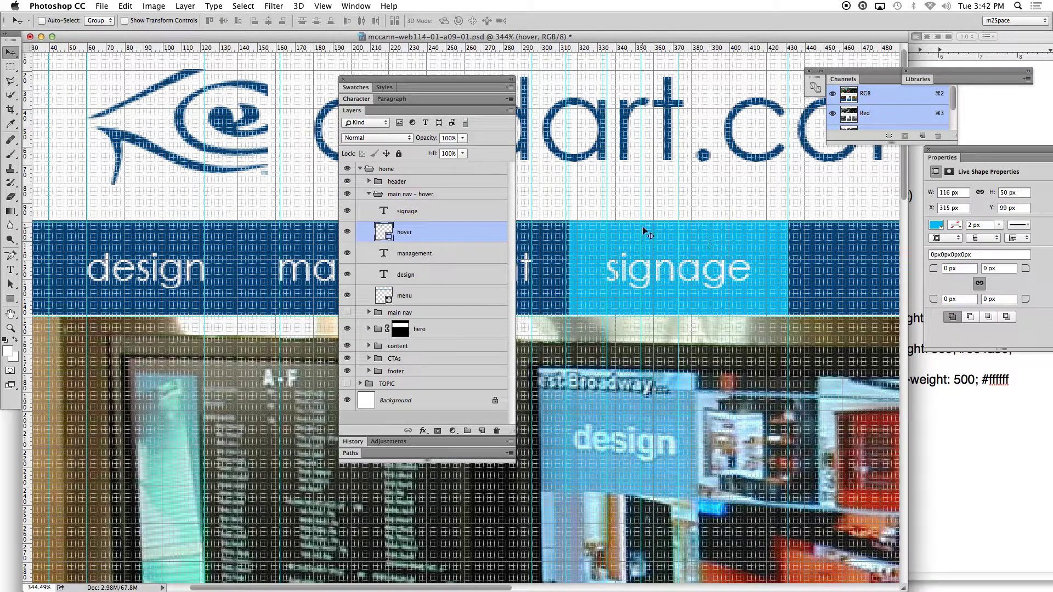
key(super+0)
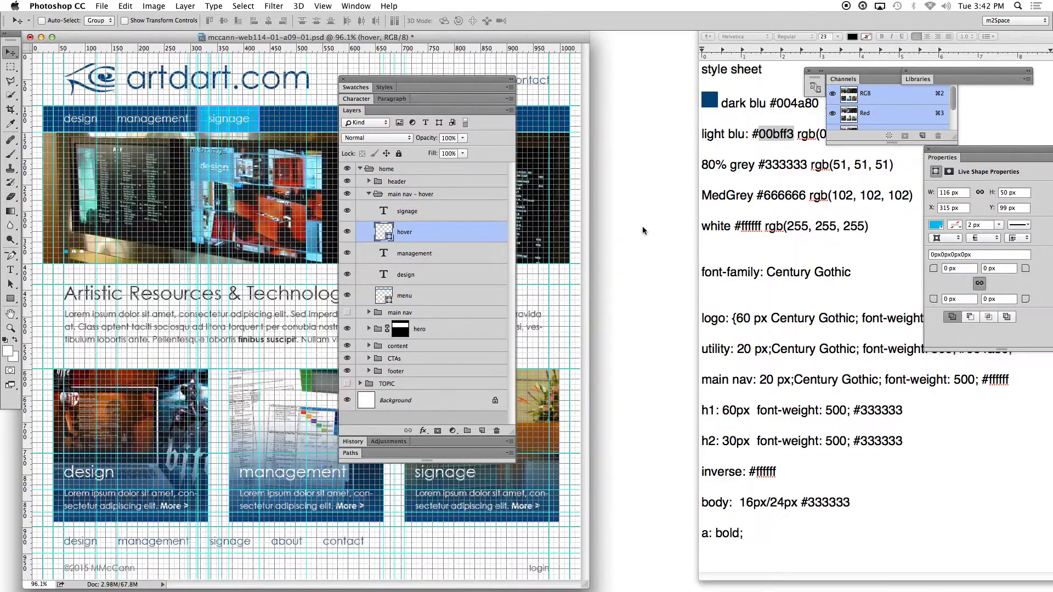
drag(438, 89, 730, 143)
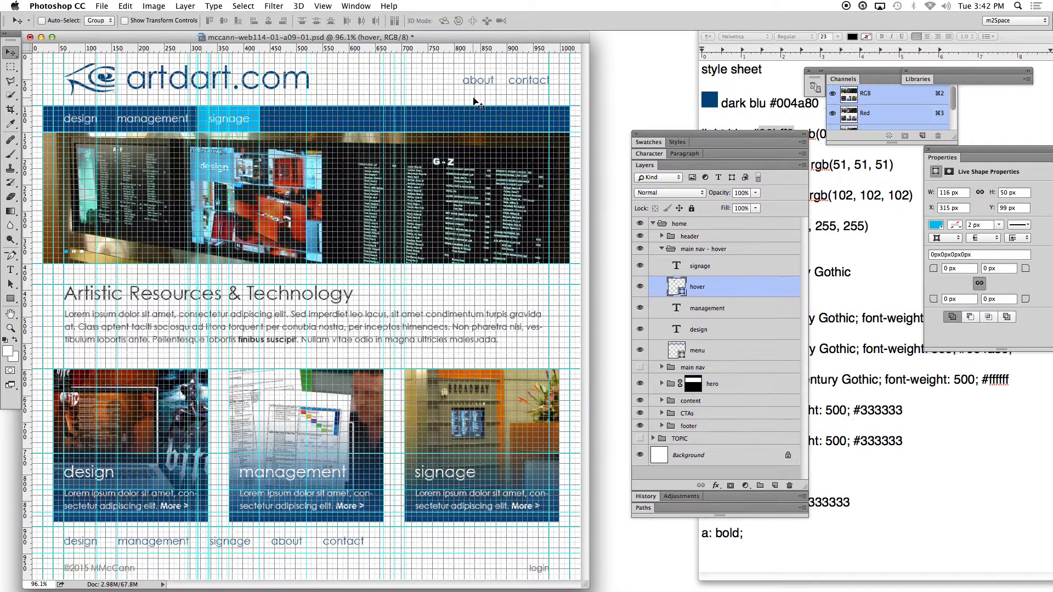
key(super+semicolon)
key(super+apostrophe)
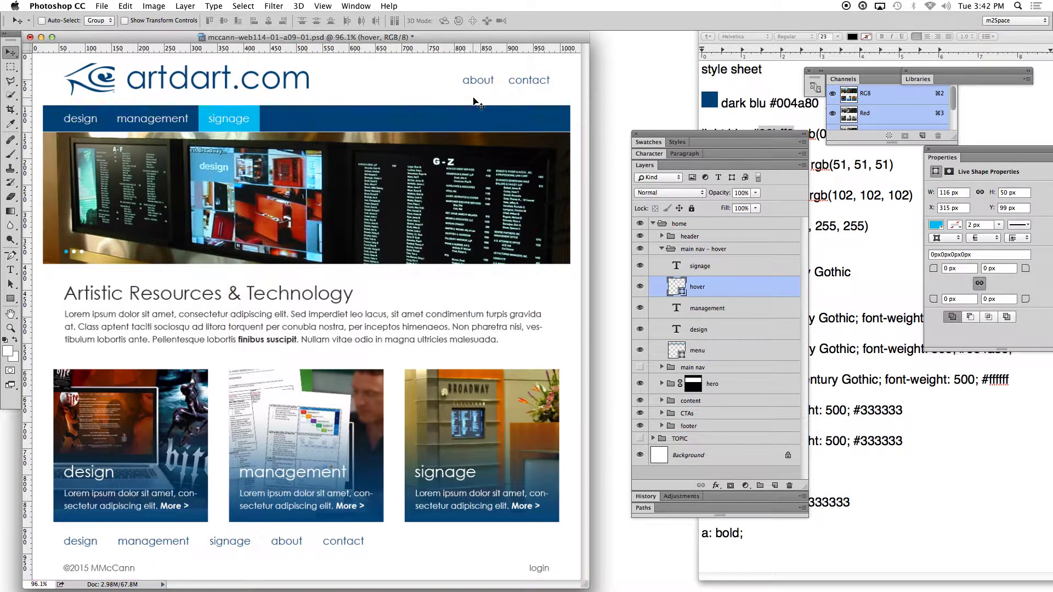
drag(716, 135, 710, 108)
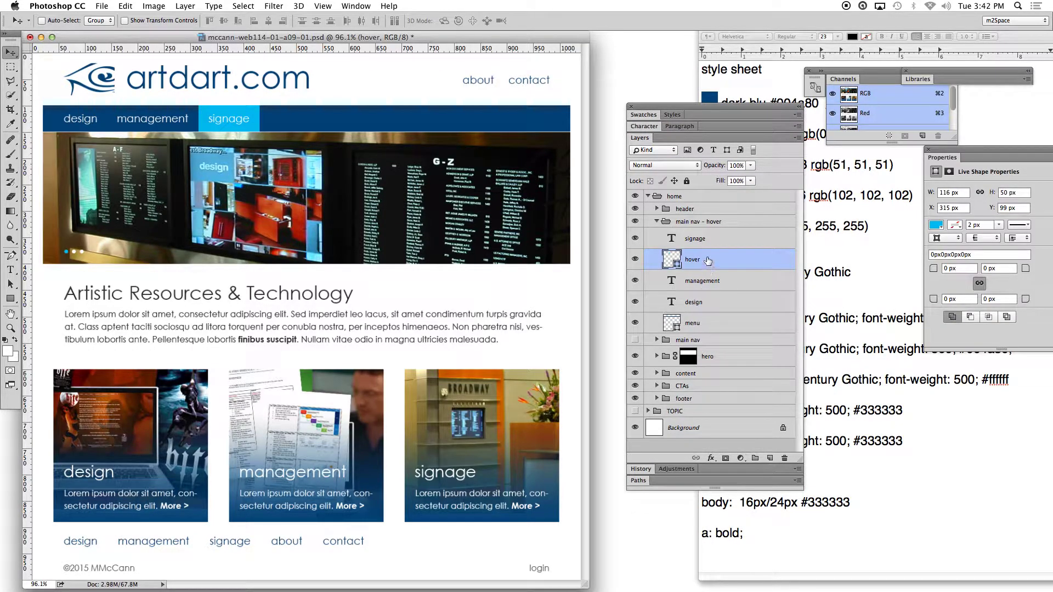
click(722, 243)
Group the signage and hover layers into a folder named 'sign - hov'.
shift+click(727, 261)
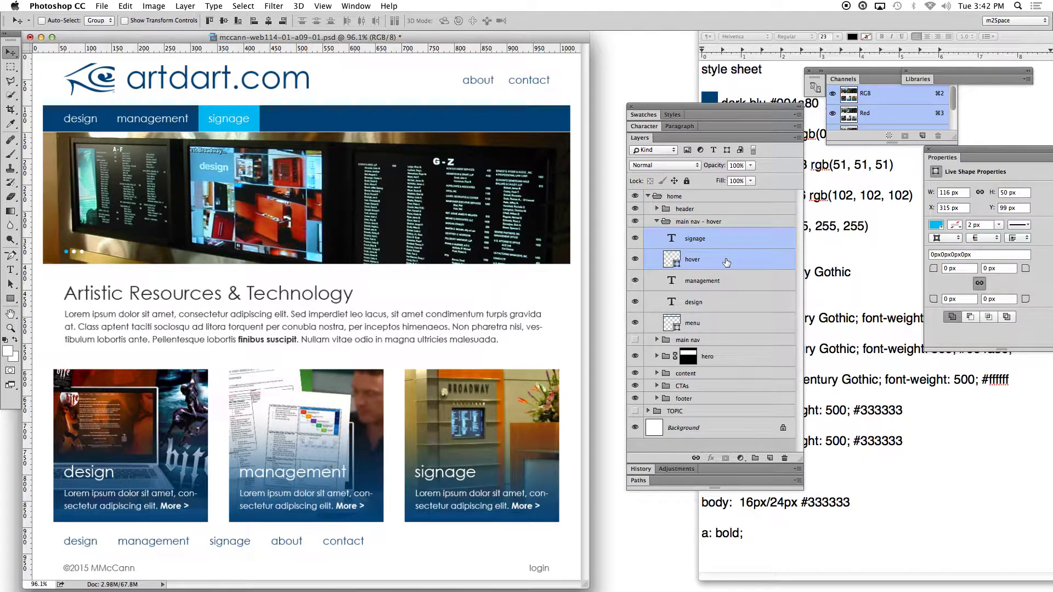
drag(727, 262, 757, 461)
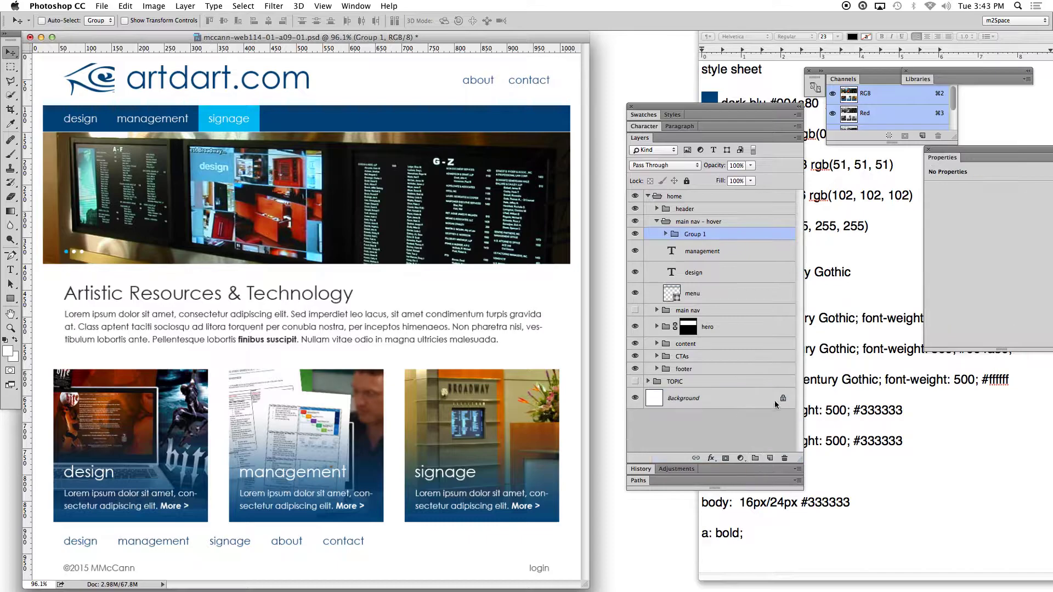
double_click(696, 234)
text(sign - hov)
key(Return)
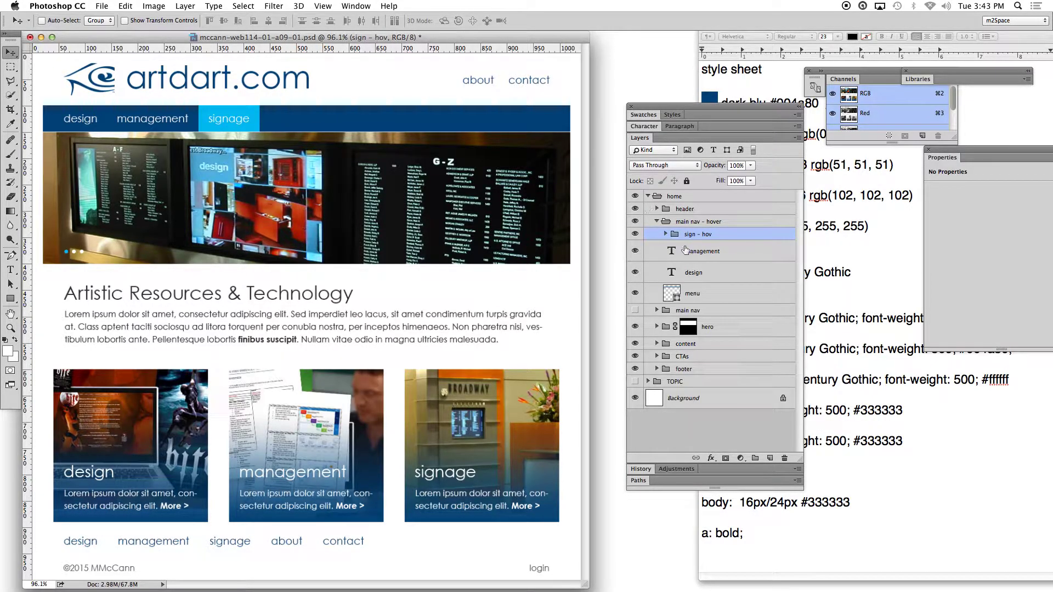
click(665, 234)
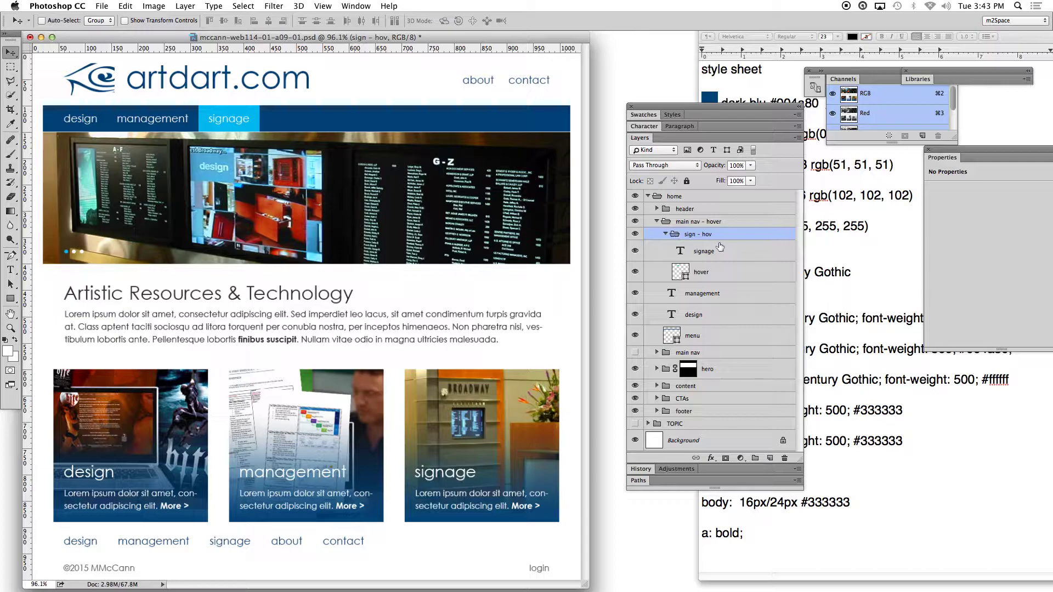
click(665, 234)
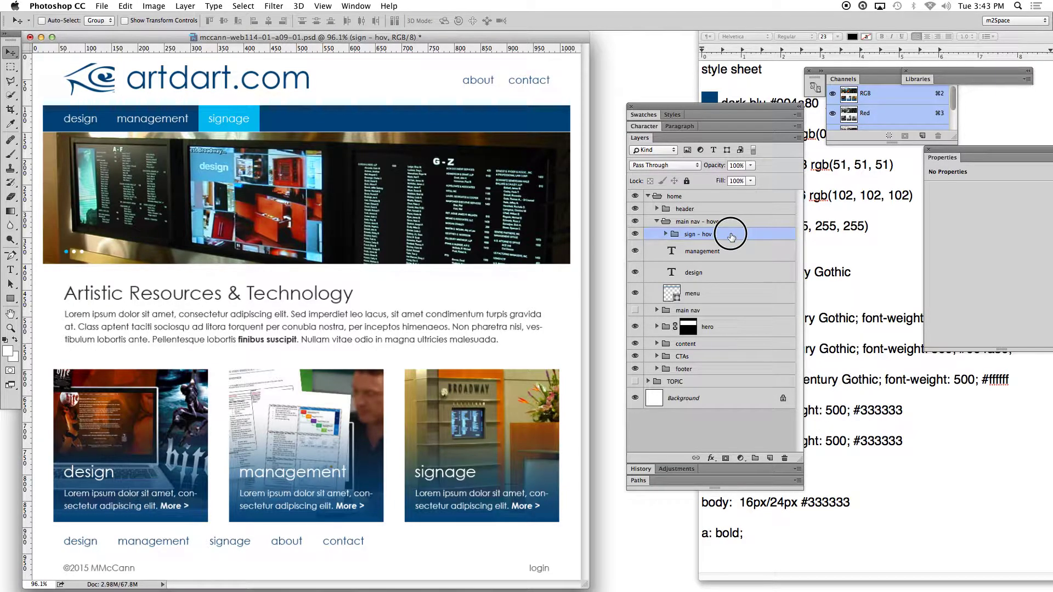
Duplicate sign - hov as 'item 1', stack it below, and move it down on the canvas.
right_click(706, 235)
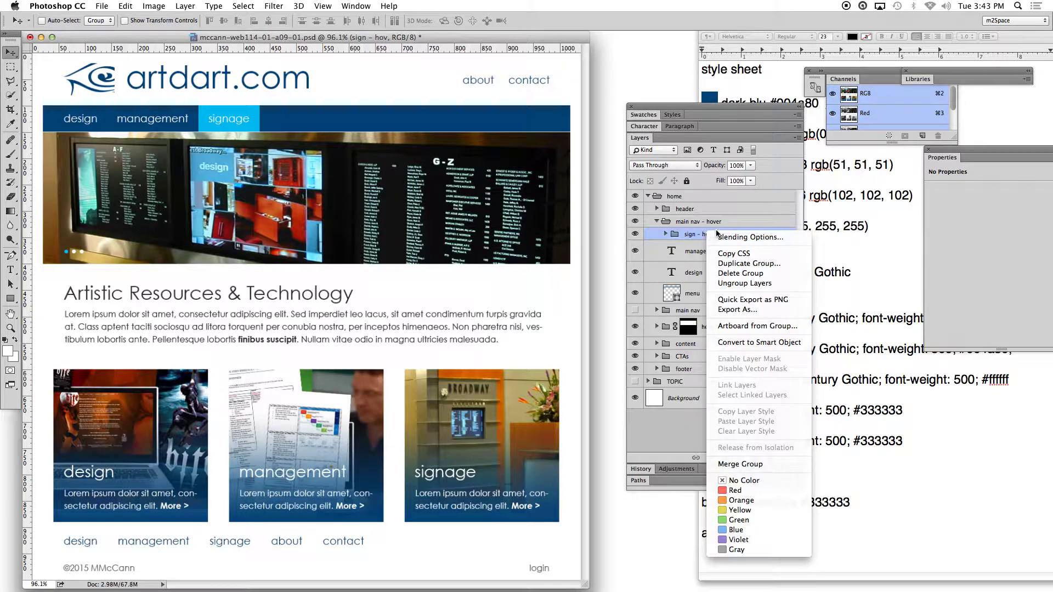
click(747, 264)
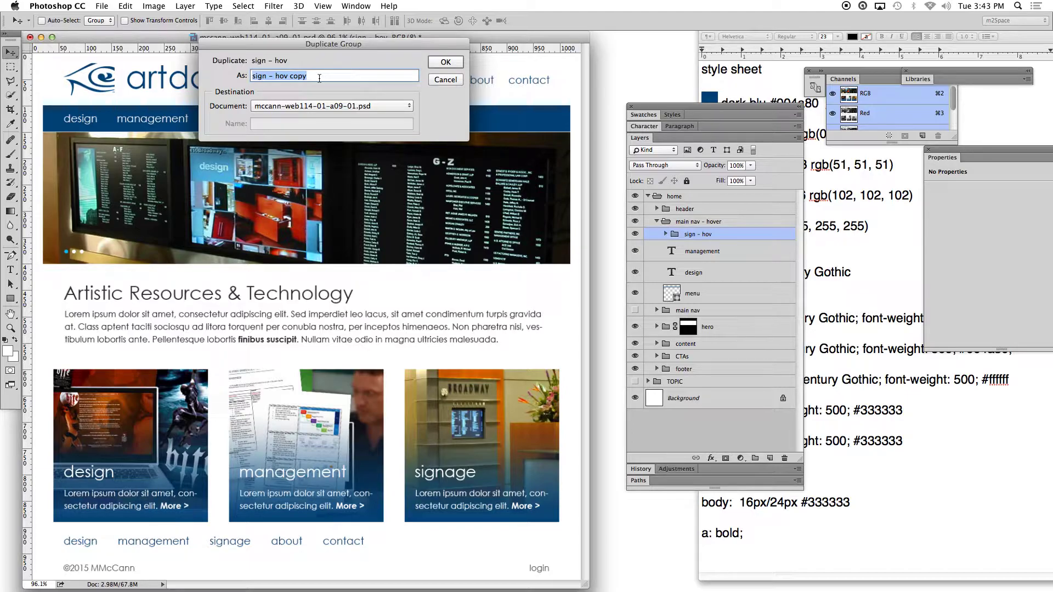
text(item 1)
click(444, 62)
click(720, 234)
drag(720, 236, 718, 250)
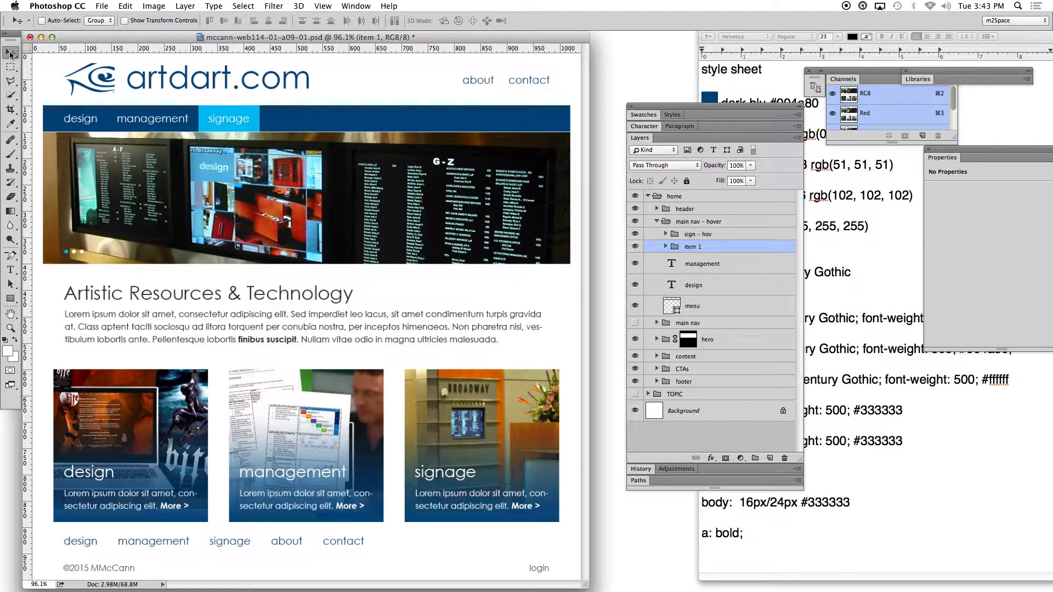
drag(249, 122, 250, 151)
Zoom in on the nav bar, expand item 1 to show its signage and hover layers, and show guides.
key(z)
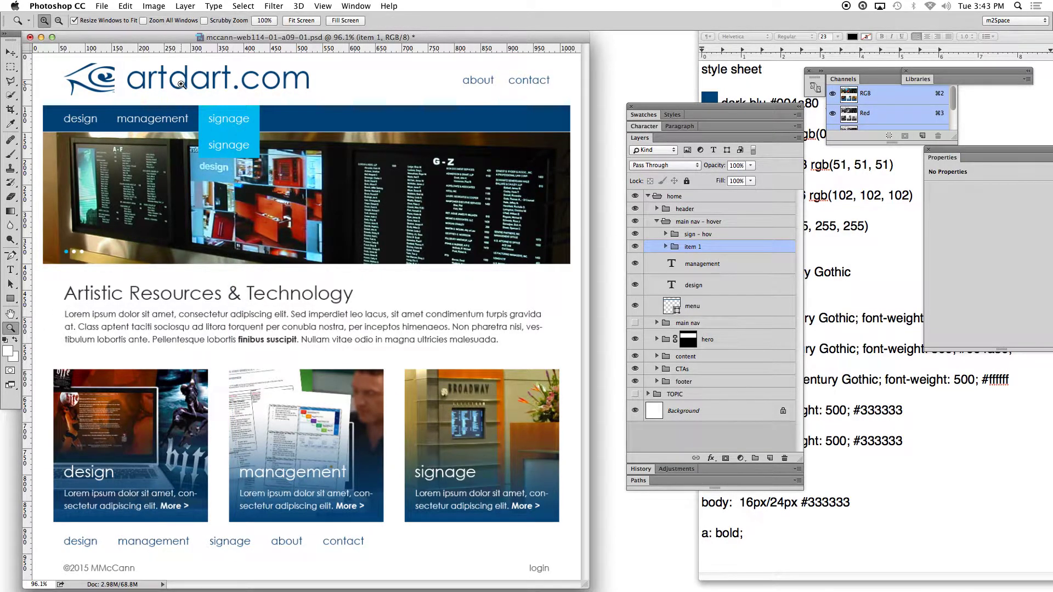
drag(170, 74, 320, 187)
key(v)
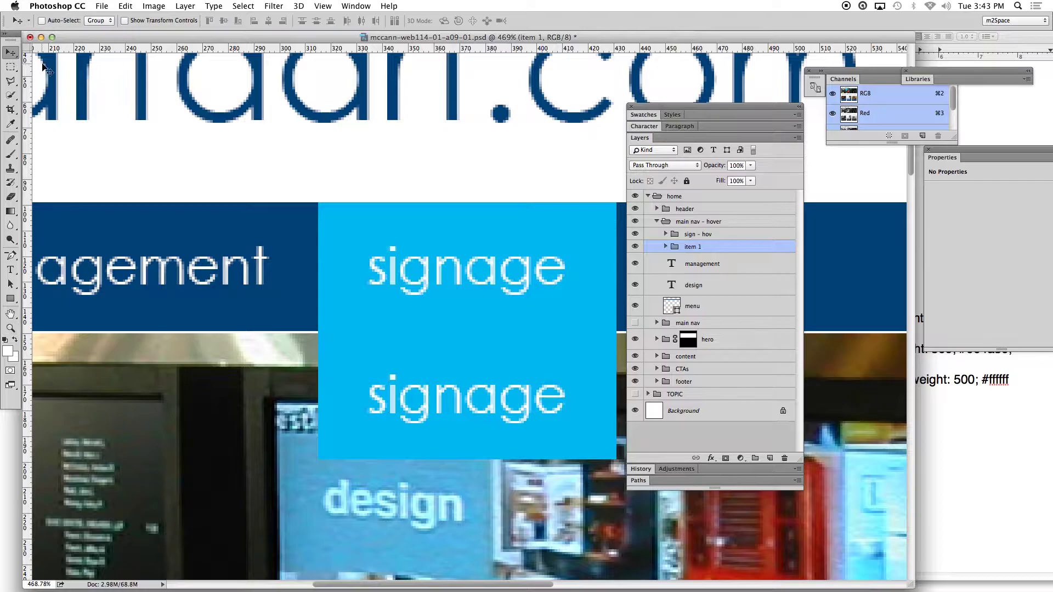
drag(659, 106, 703, 103)
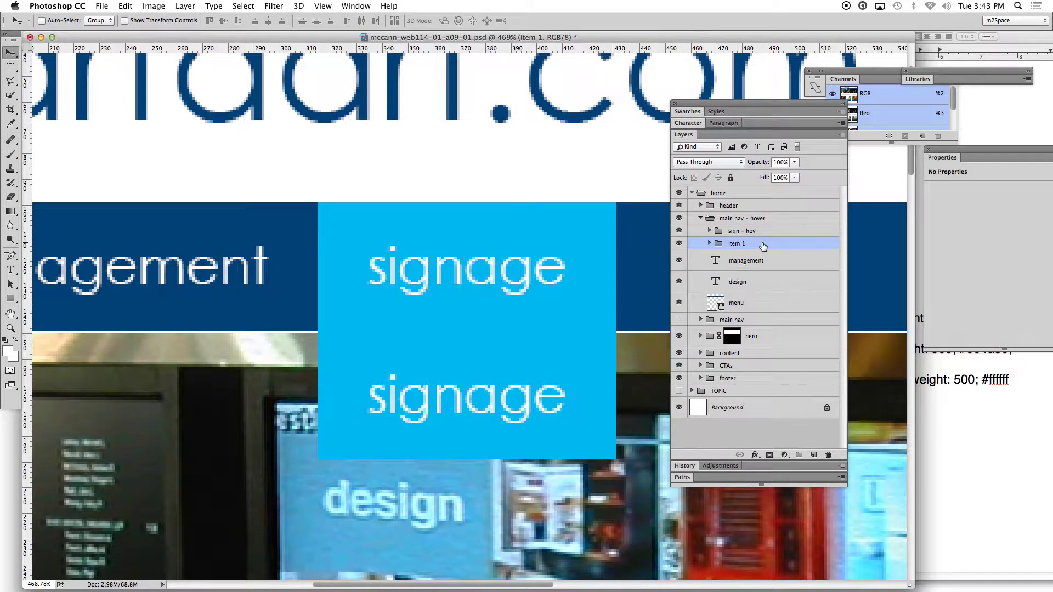
key(Down)
key(super+z)
key(super+z)
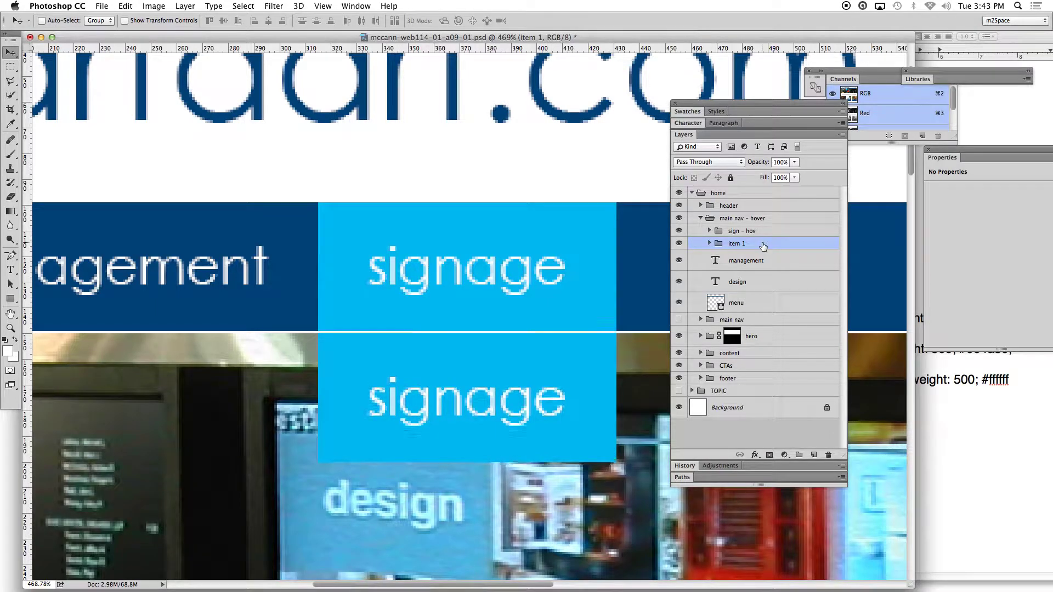
key(super+z)
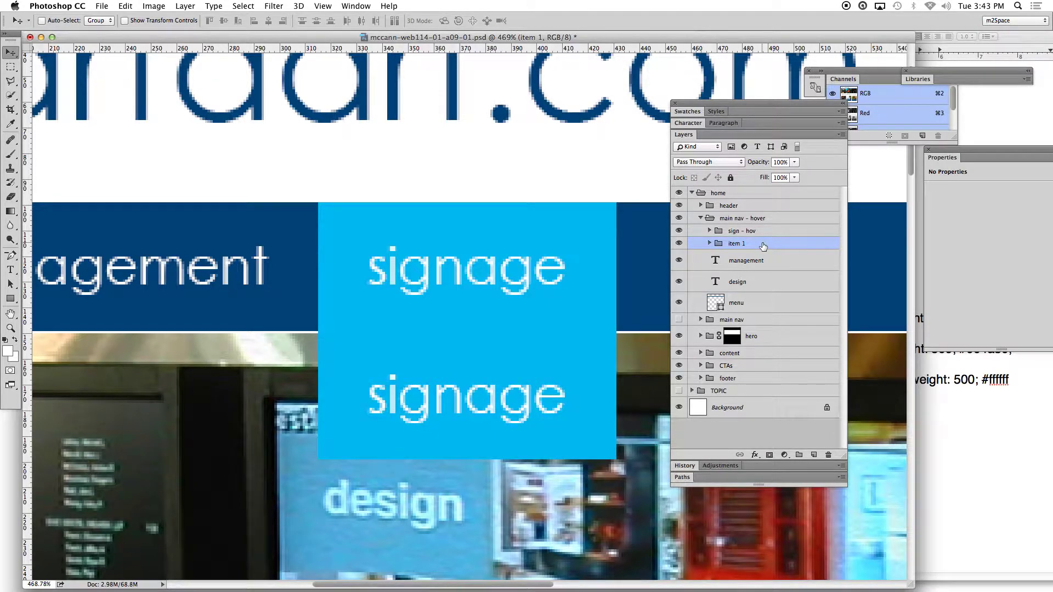
click(710, 243)
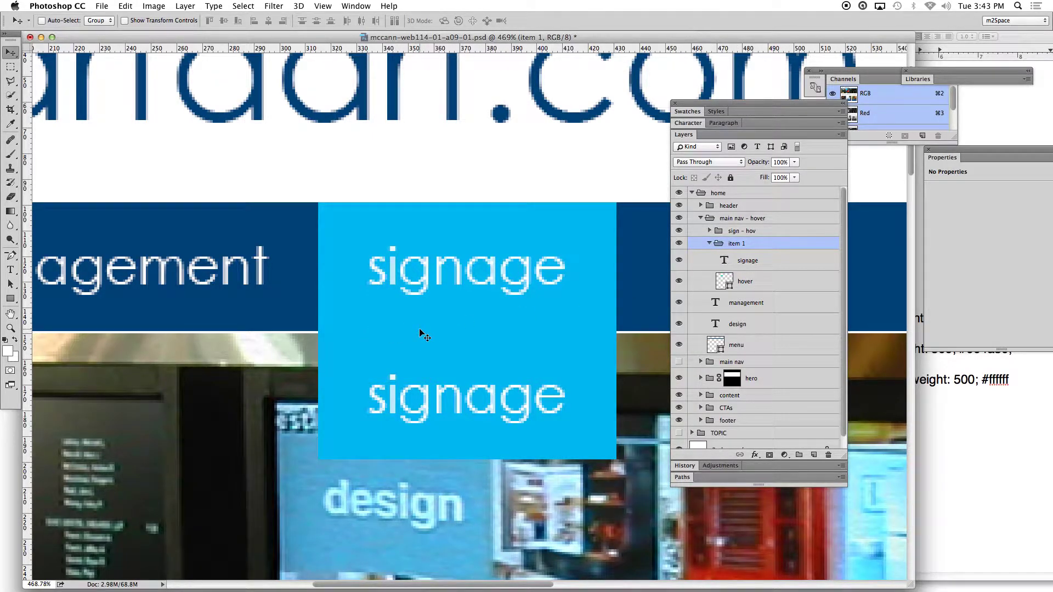
key(super+semicolon)
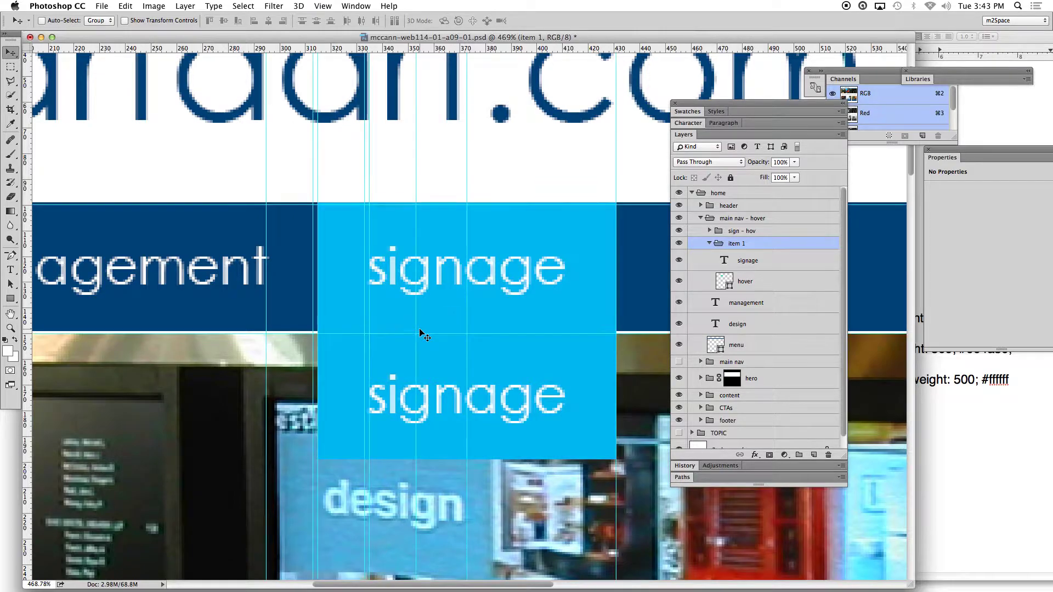
click(11, 299)
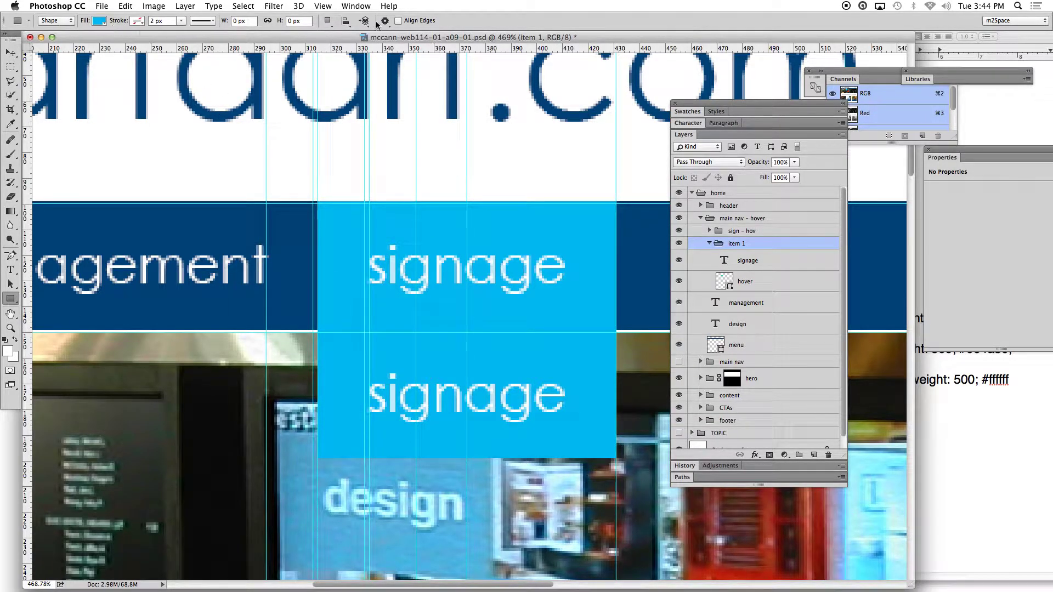
Set up the Line tool with a white fill and 1 px weight.
scroll(34, 184, left, 3)
click(11, 299)
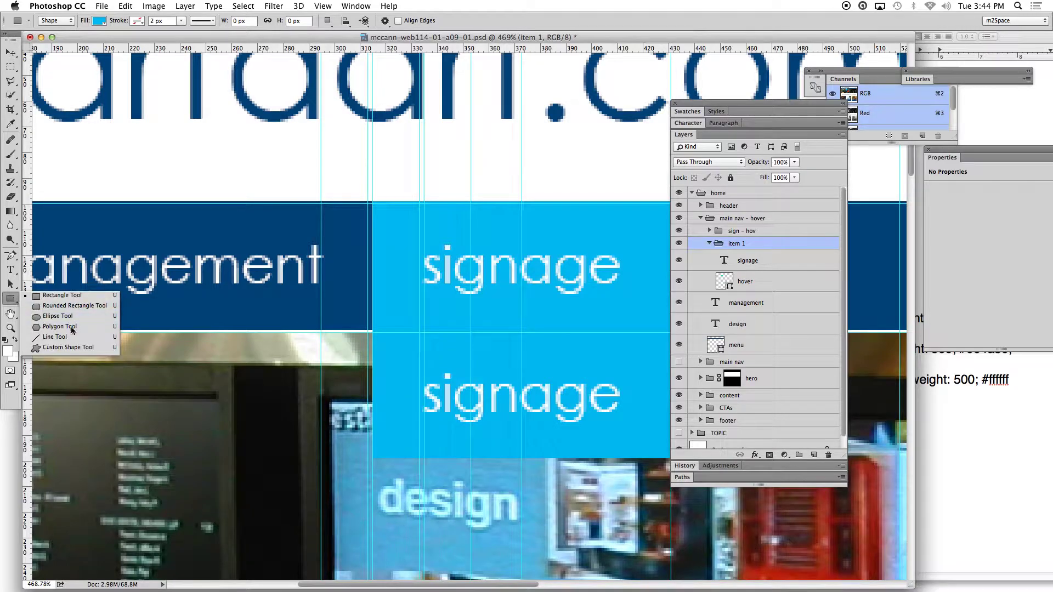
click(55, 337)
click(99, 20)
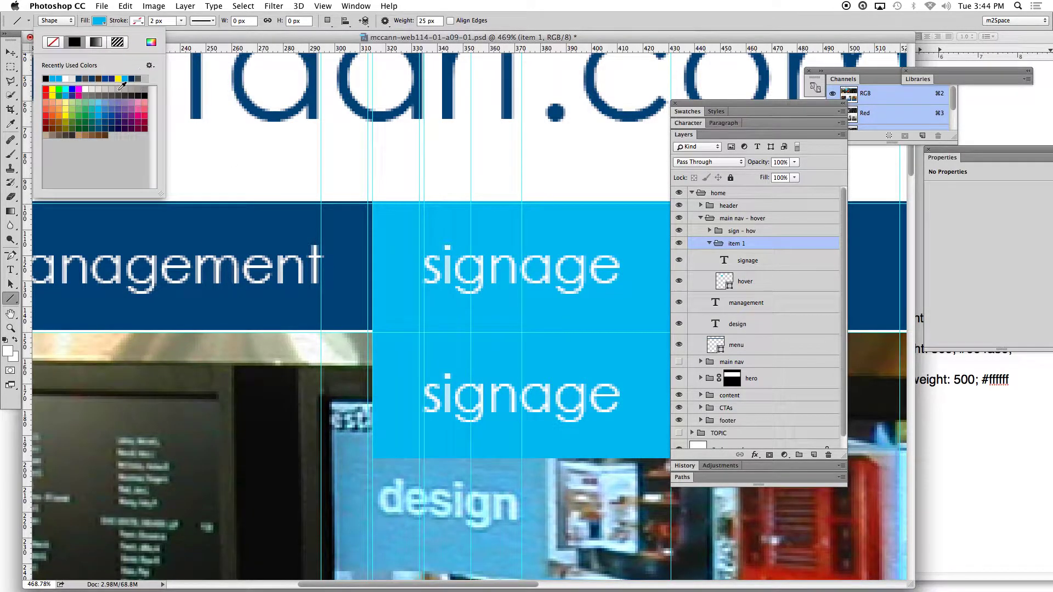
click(85, 89)
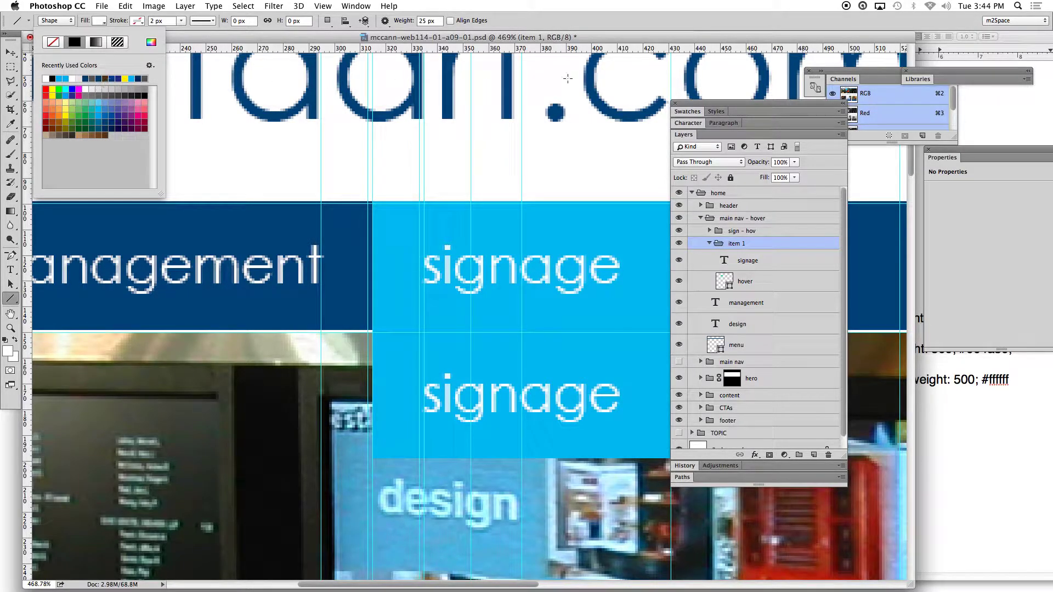
click(744, 106)
drag(744, 105, 879, 129)
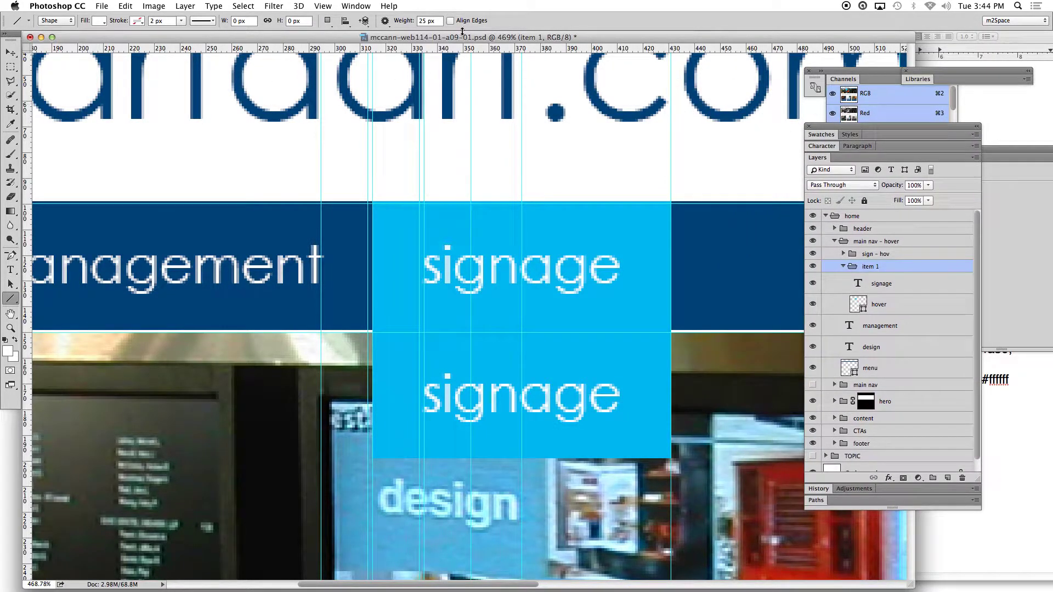
double_click(422, 21)
text(1)
Draw the white line along the item 1 drop-down box's top edge, redrawing it after an undo.
drag(374, 332, 557, 333)
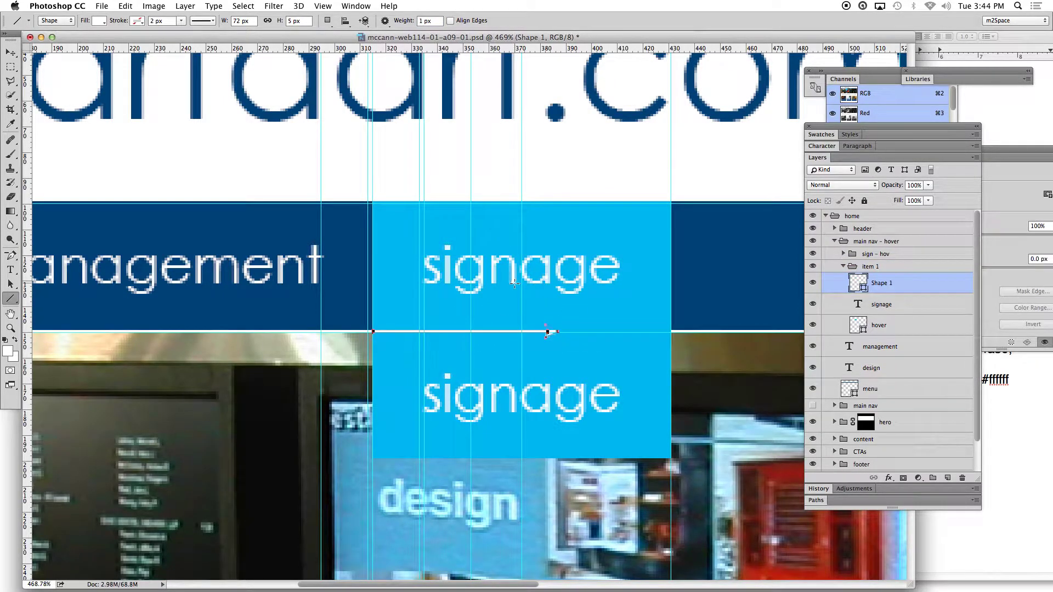
key(super+z)
click(385, 21)
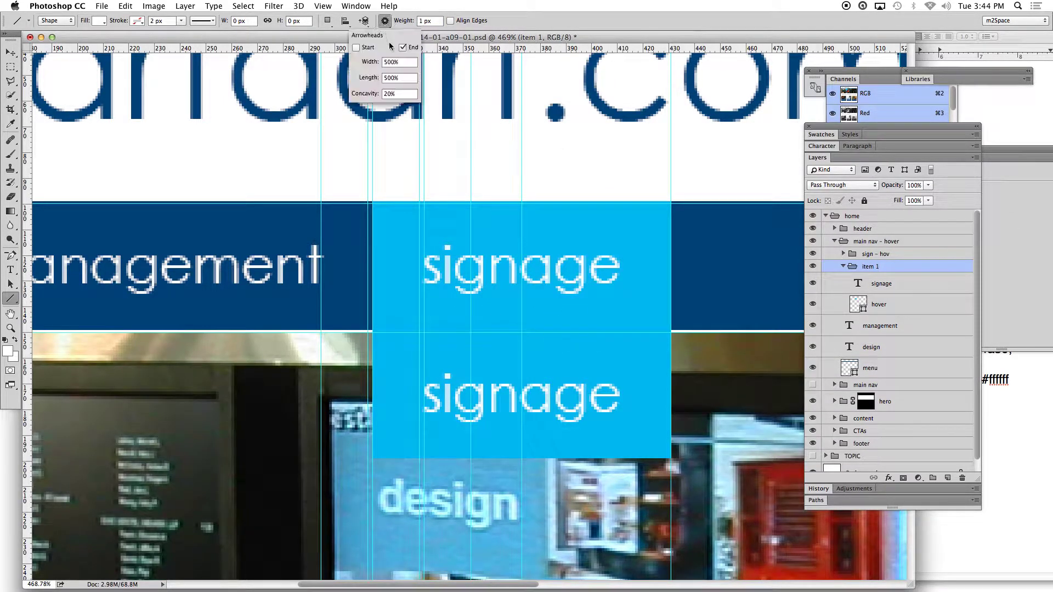
click(437, 52)
drag(372, 332, 672, 332)
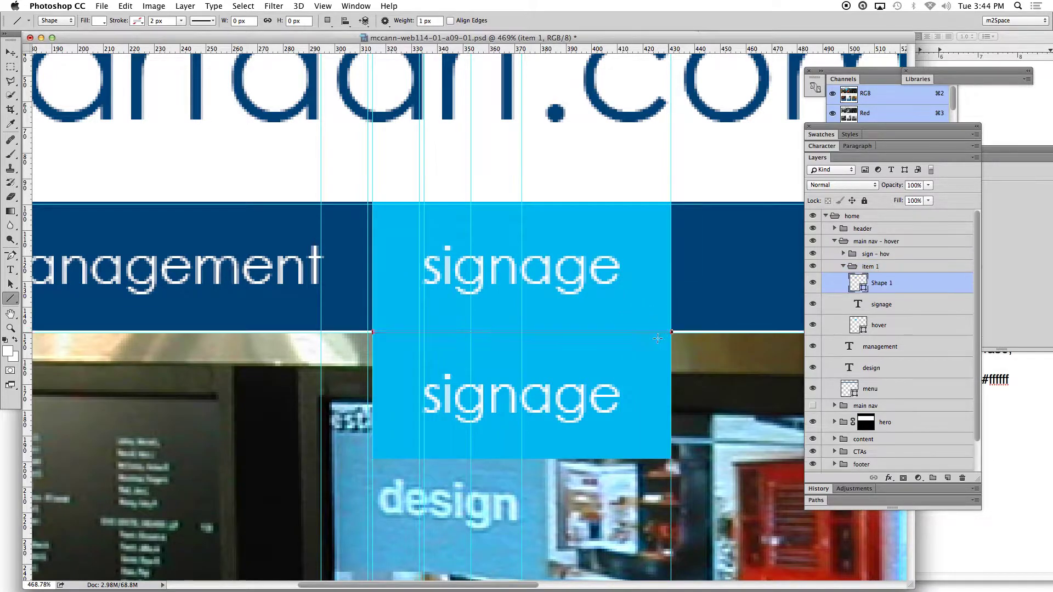
click(10, 52)
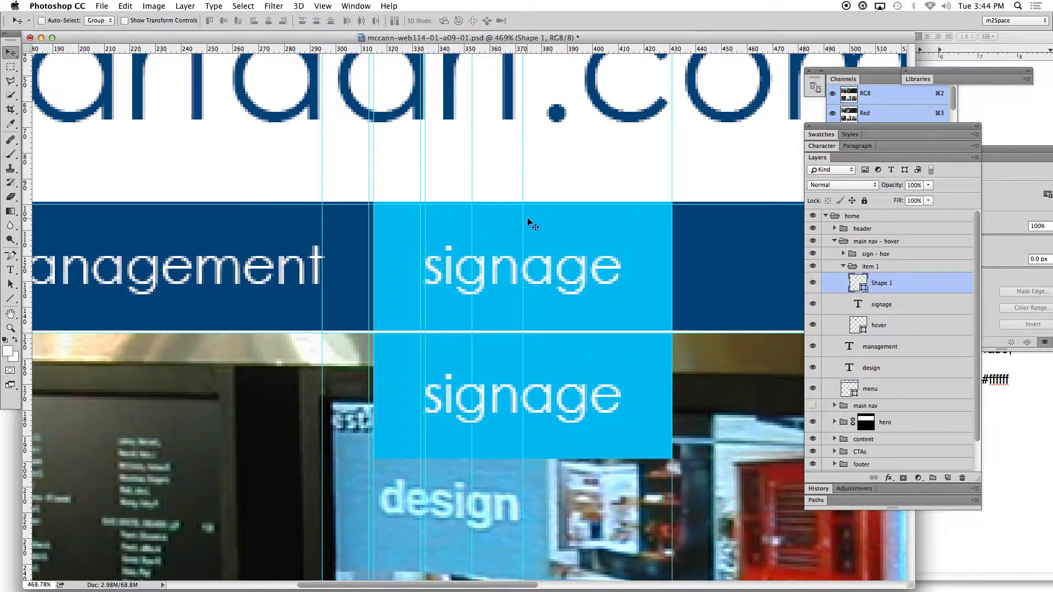
Toggle visibility of the white line and the item 1 drop-down box to check the line.
click(813, 283)
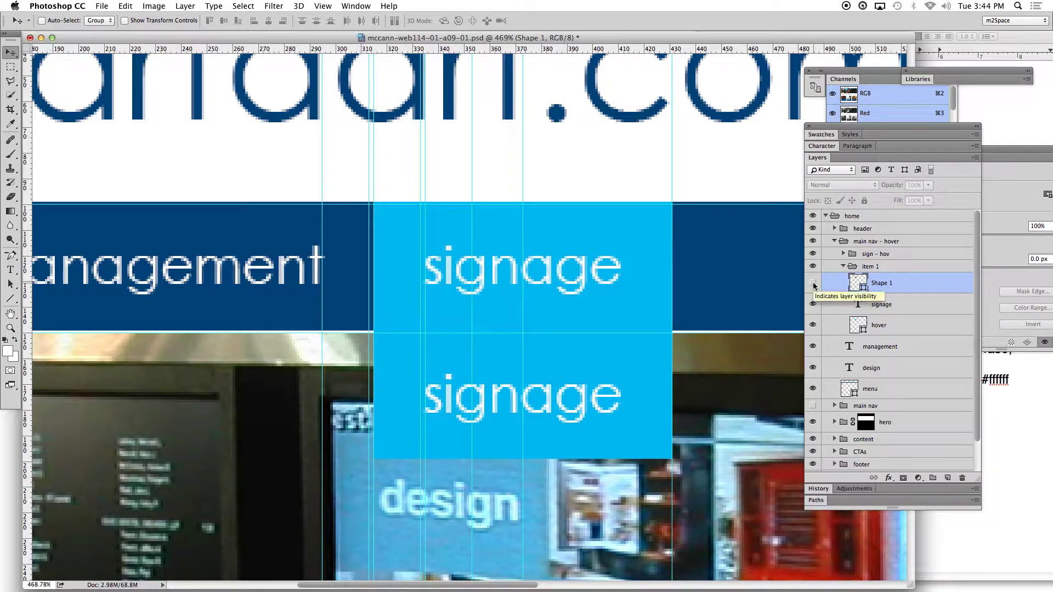
click(813, 284)
click(814, 284)
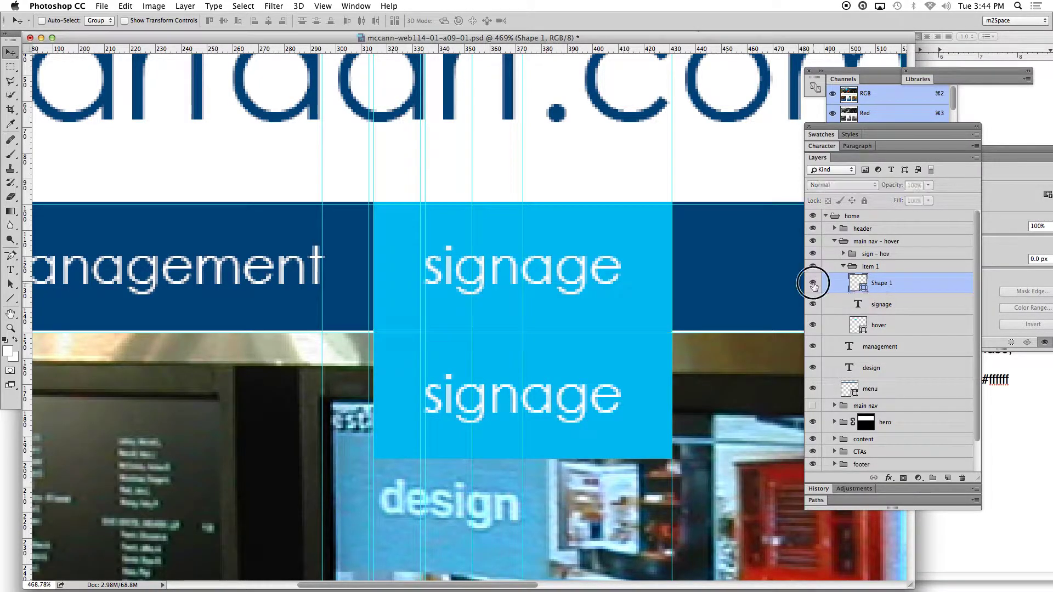
click(813, 283)
click(813, 266)
click(813, 267)
Rename the Shape 1 layer to 'rule'.
click(883, 282)
key(F12)
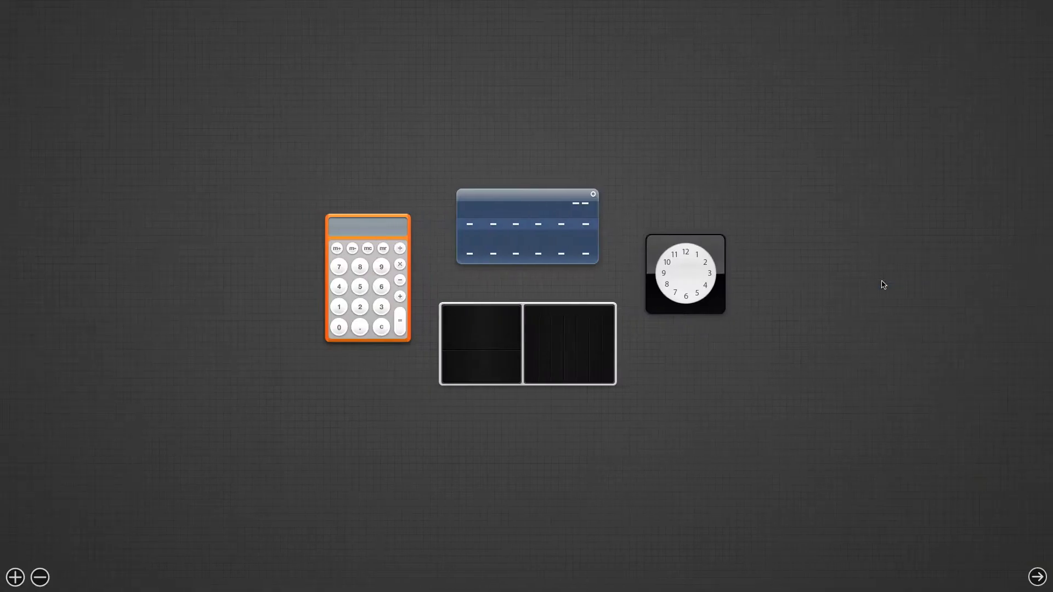
click(1036, 577)
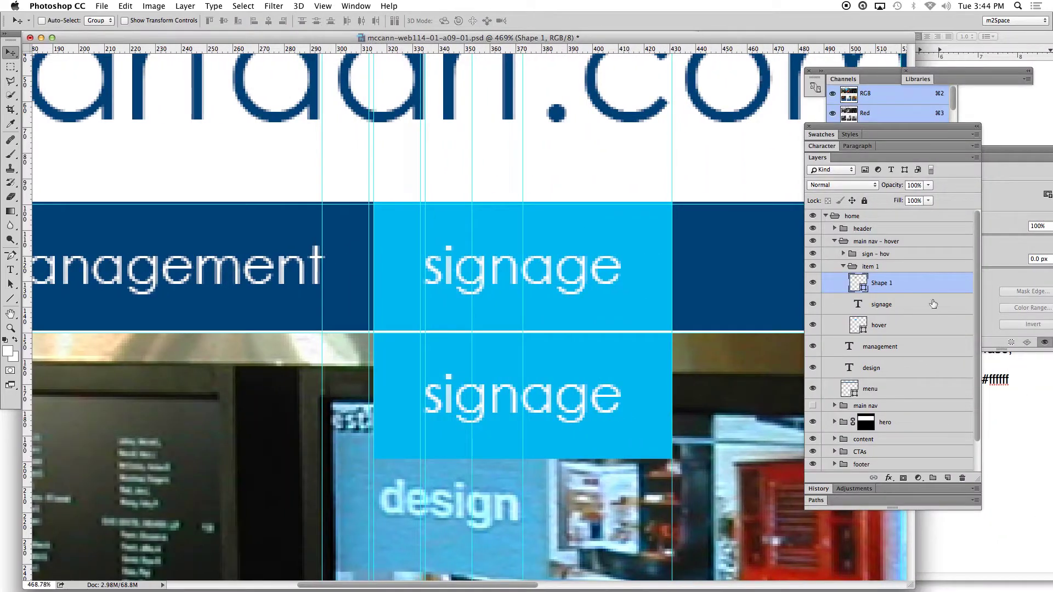
double_click(882, 283)
text(rule)
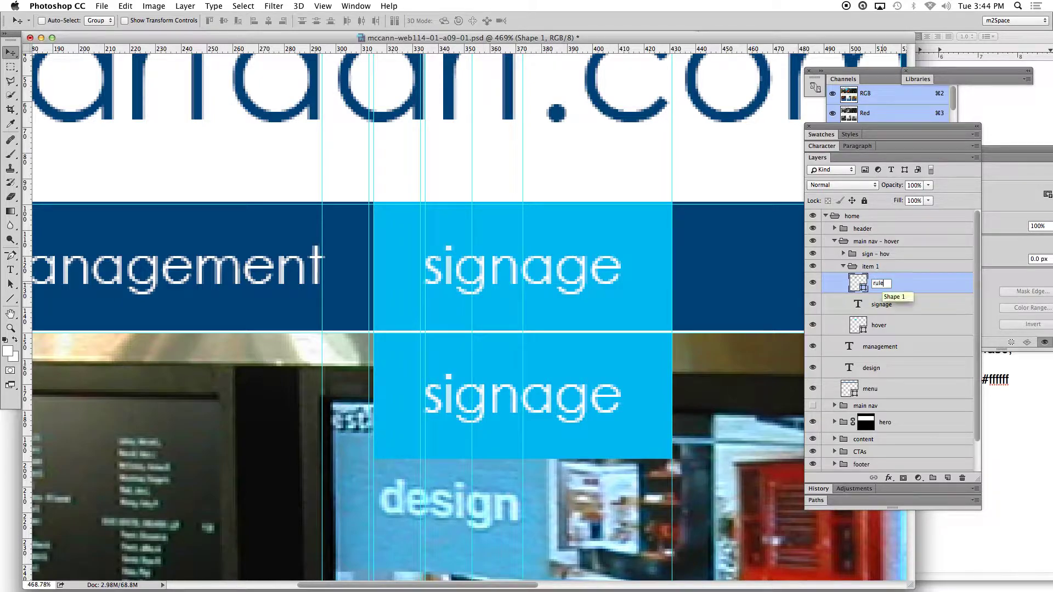
click(843, 267)
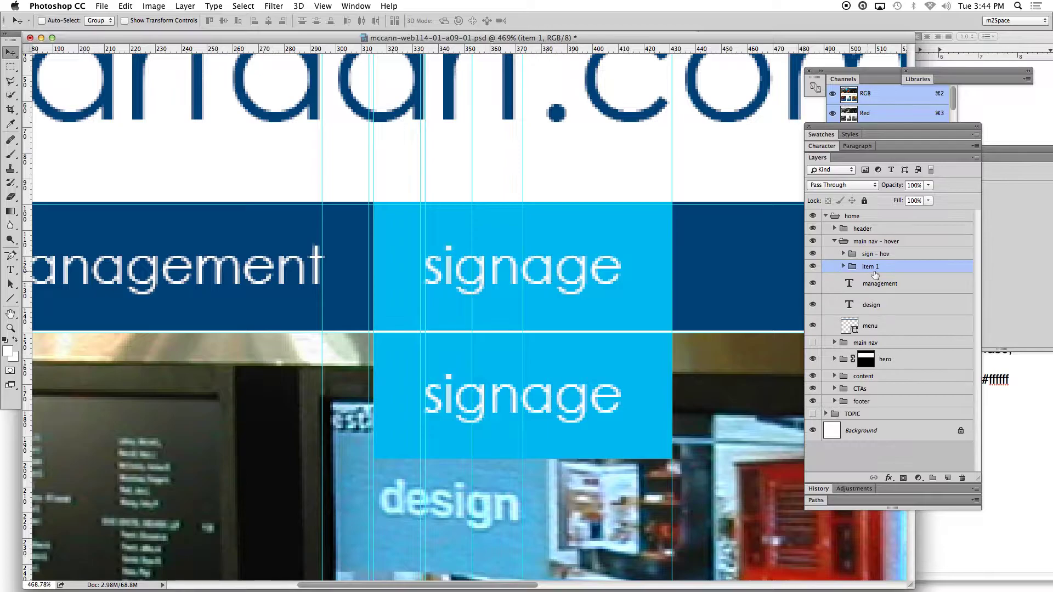
Retype the drop-down's 'signage' text as 'item 1' and shift the Layers panel and document window.
click(845, 268)
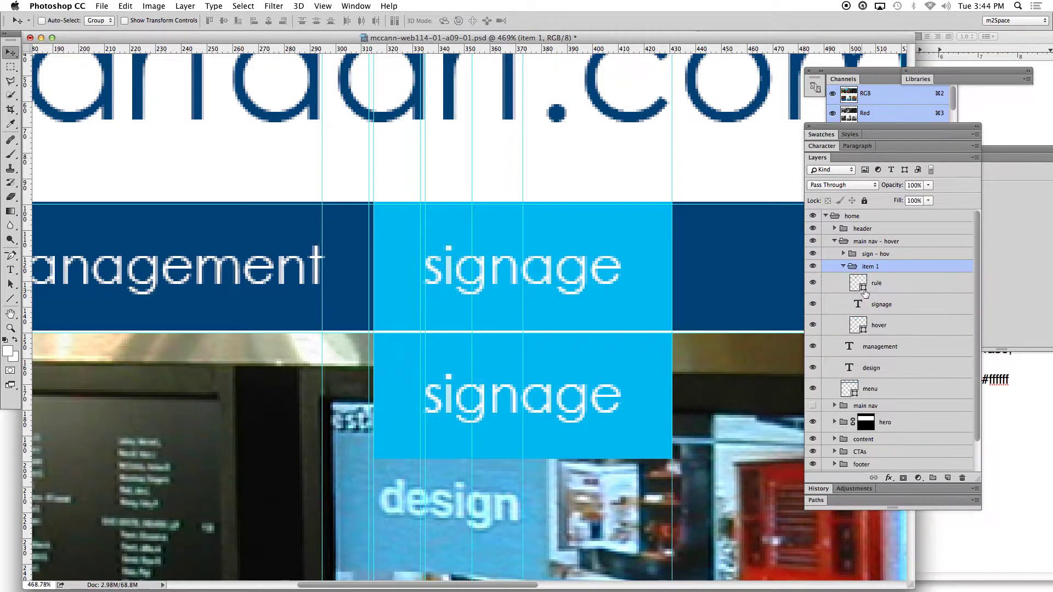
double_click(858, 304)
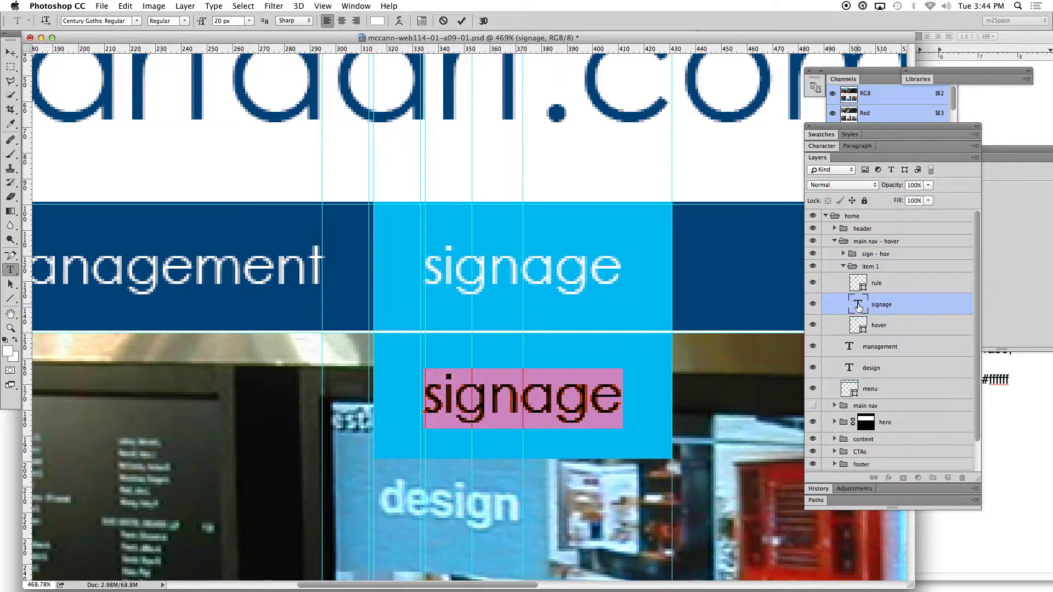
text(item 1)
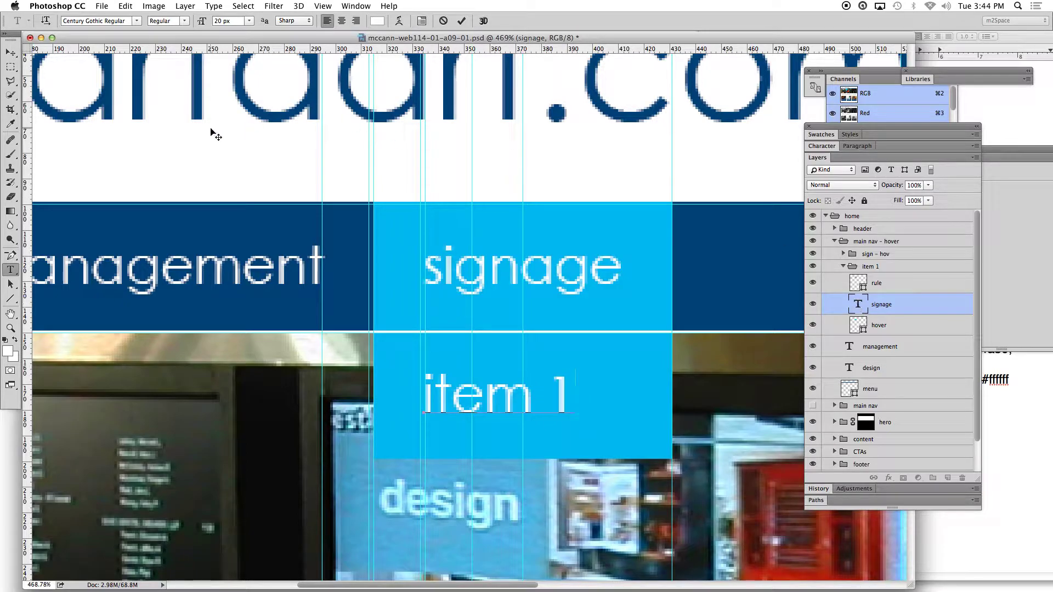
click(10, 52)
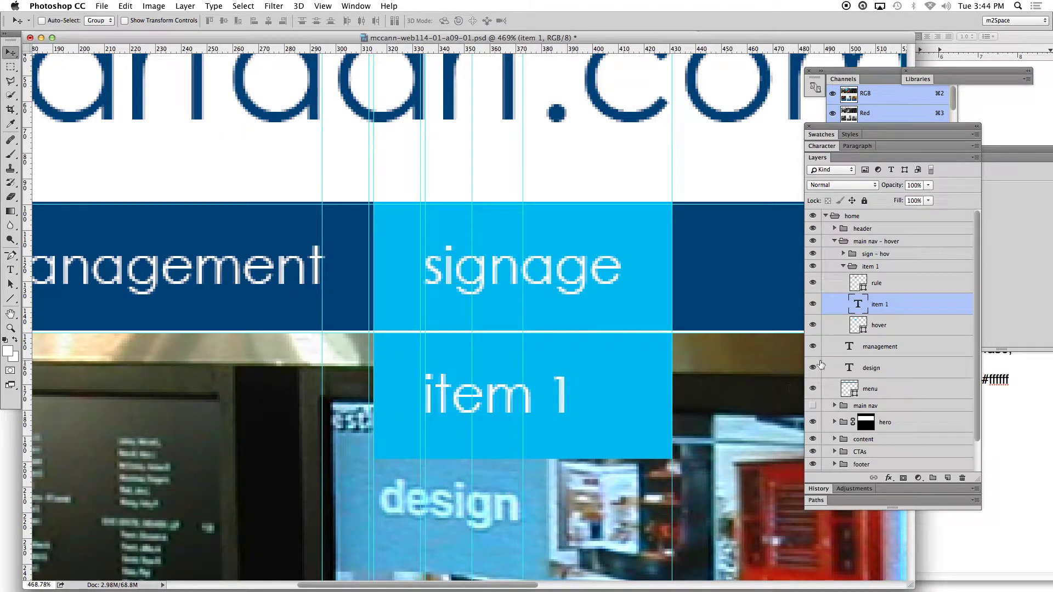
drag(843, 125, 909, 111)
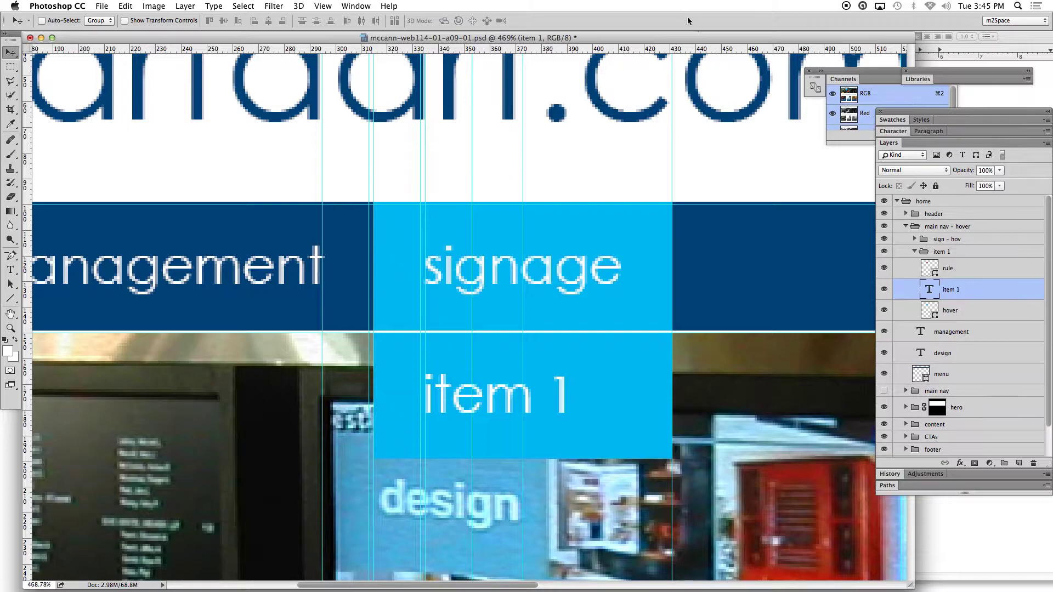
drag(697, 33, 665, 33)
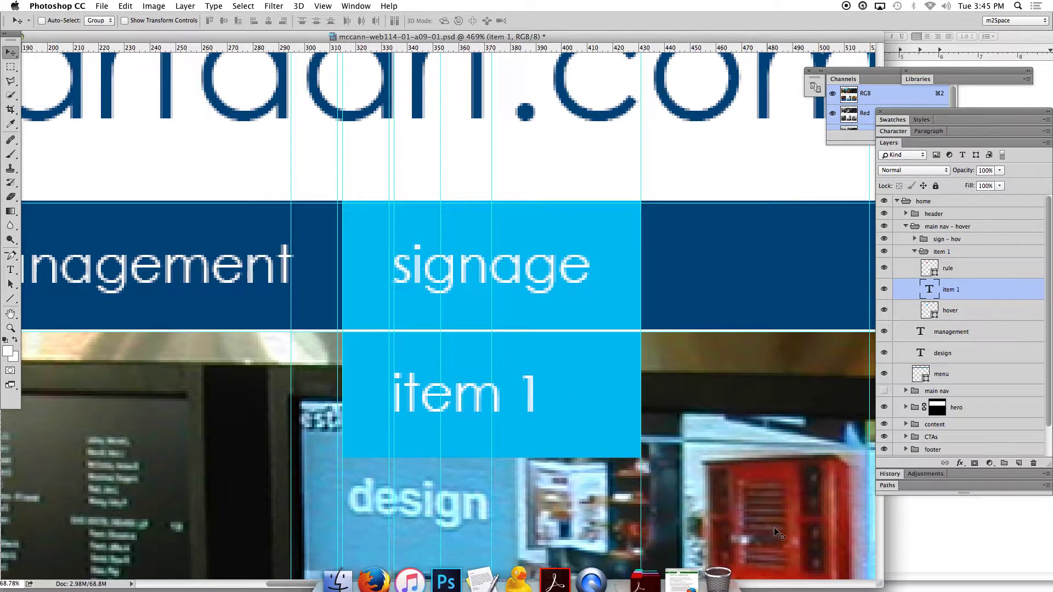
key(F12)
key(F12)
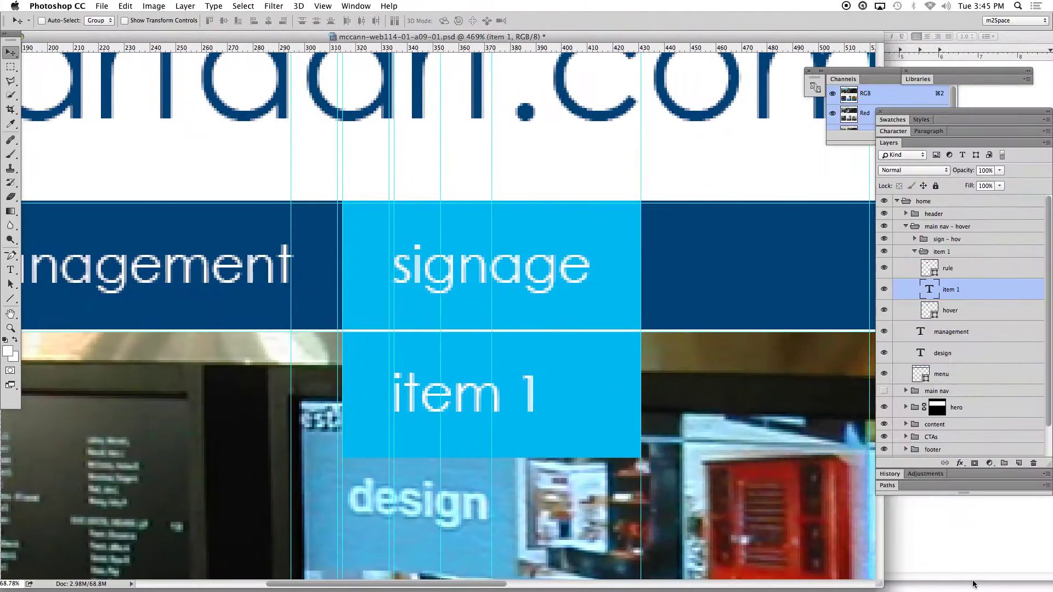
Widen the item 1 hover box to the right using Free Transform.
drag(882, 587, 888, 543)
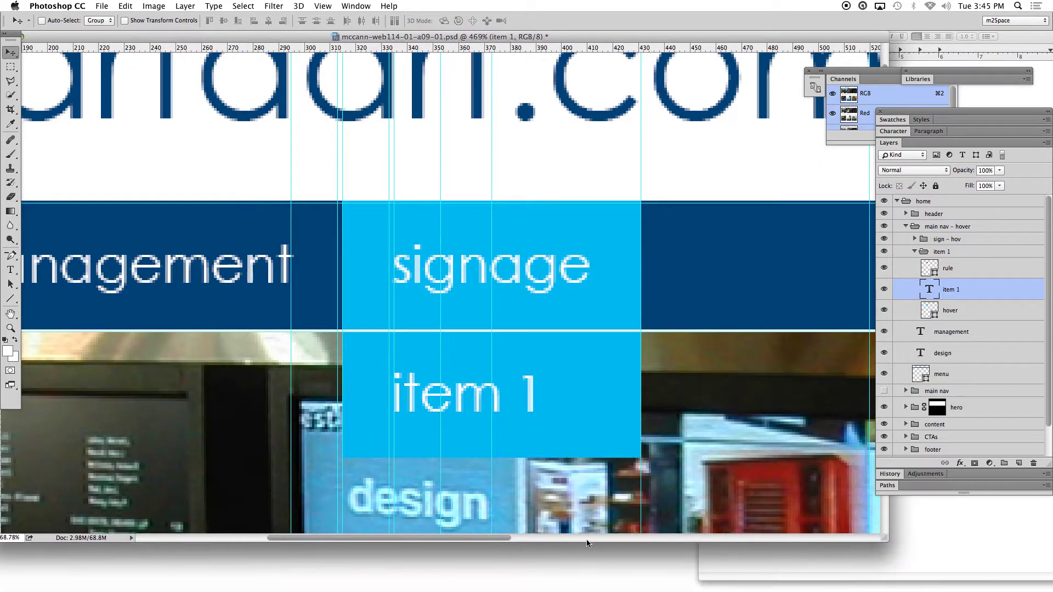
drag(501, 538, 532, 538)
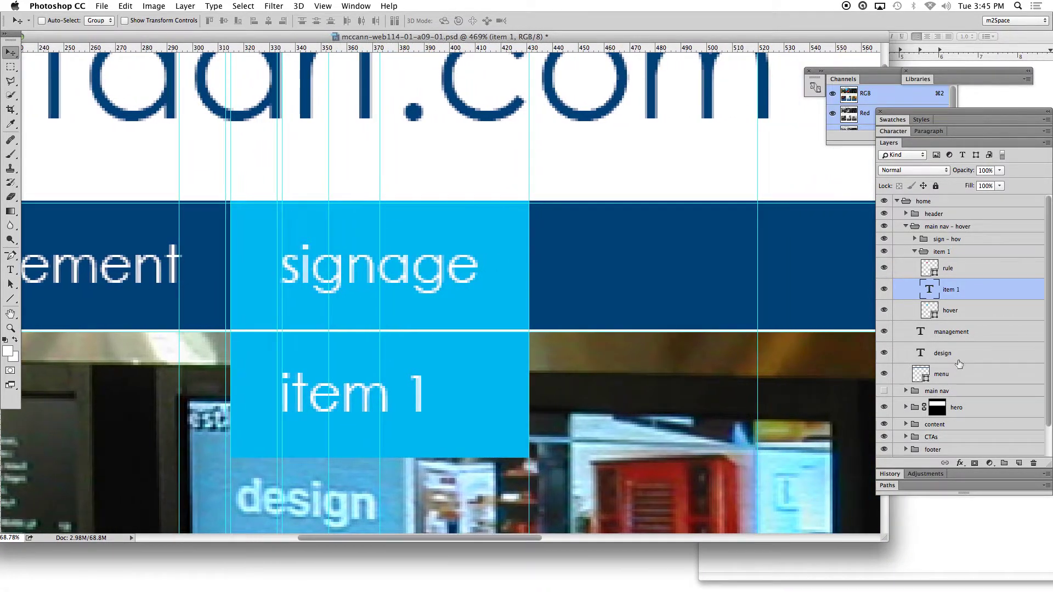
click(941, 310)
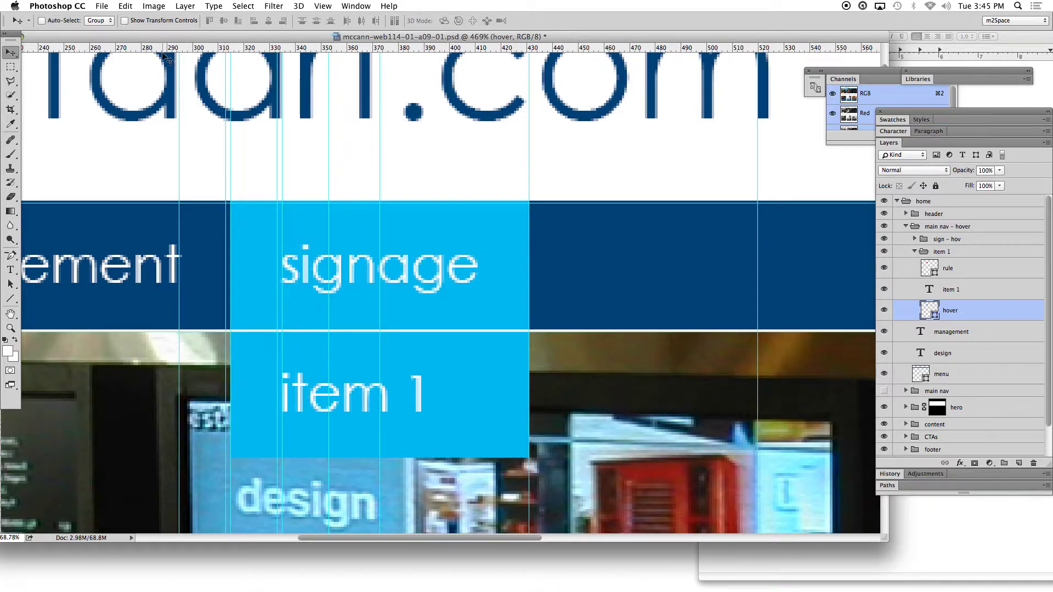
click(124, 5)
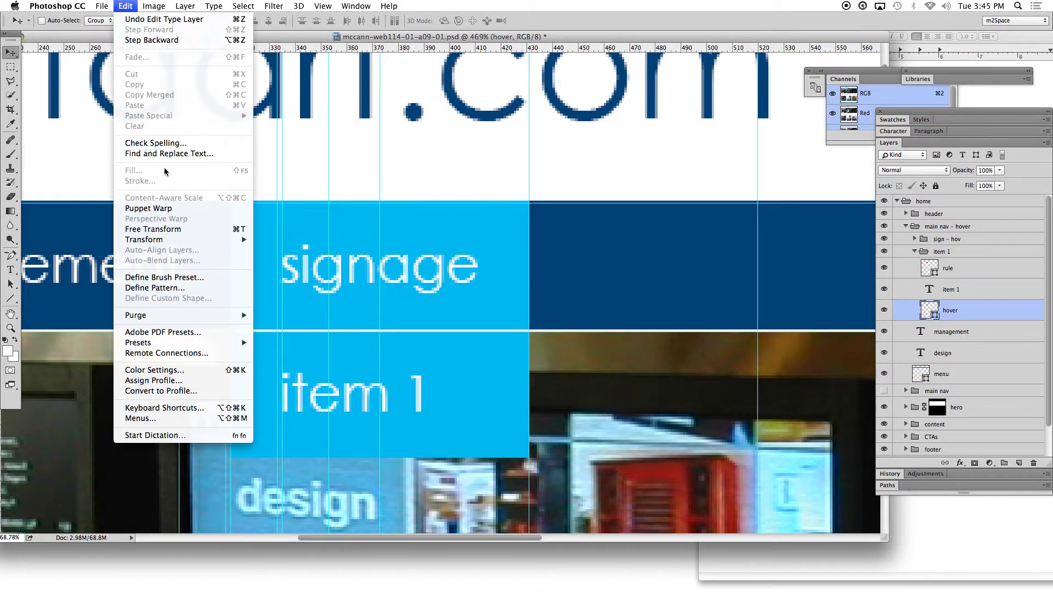
click(159, 230)
drag(529, 394, 747, 394)
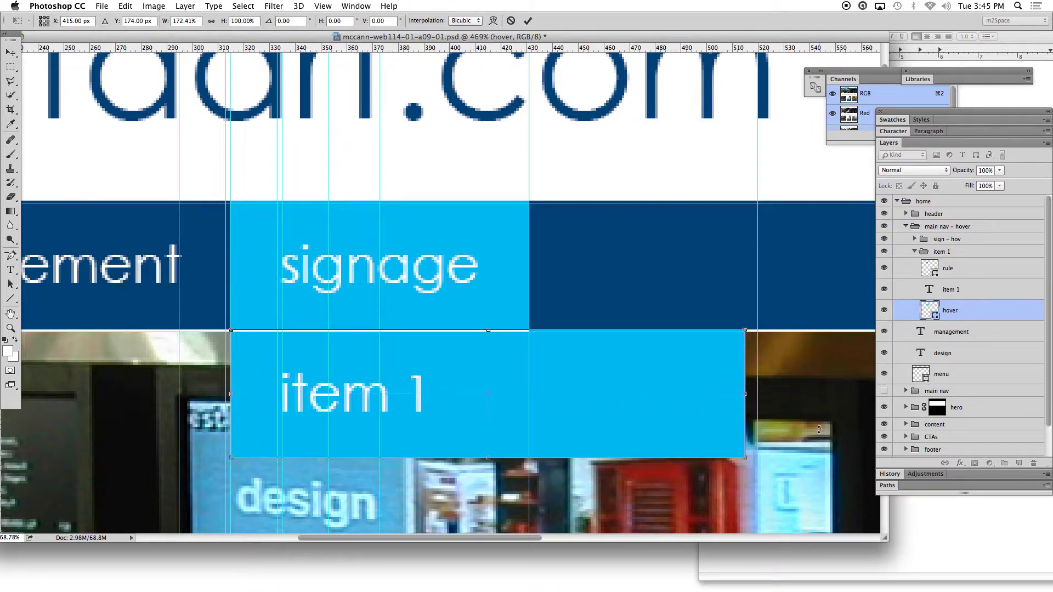
click(10, 52)
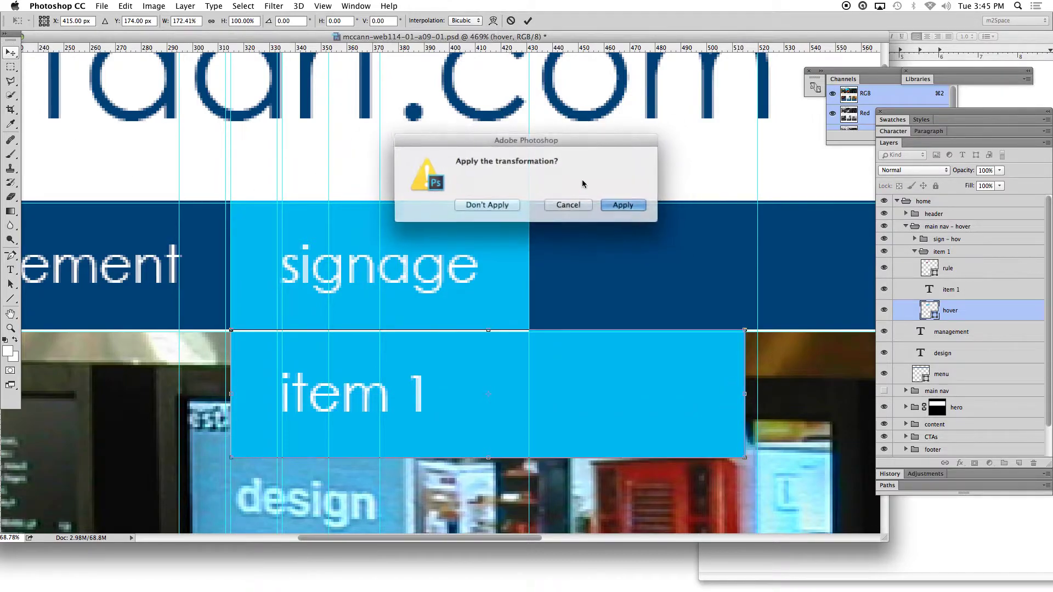
click(622, 203)
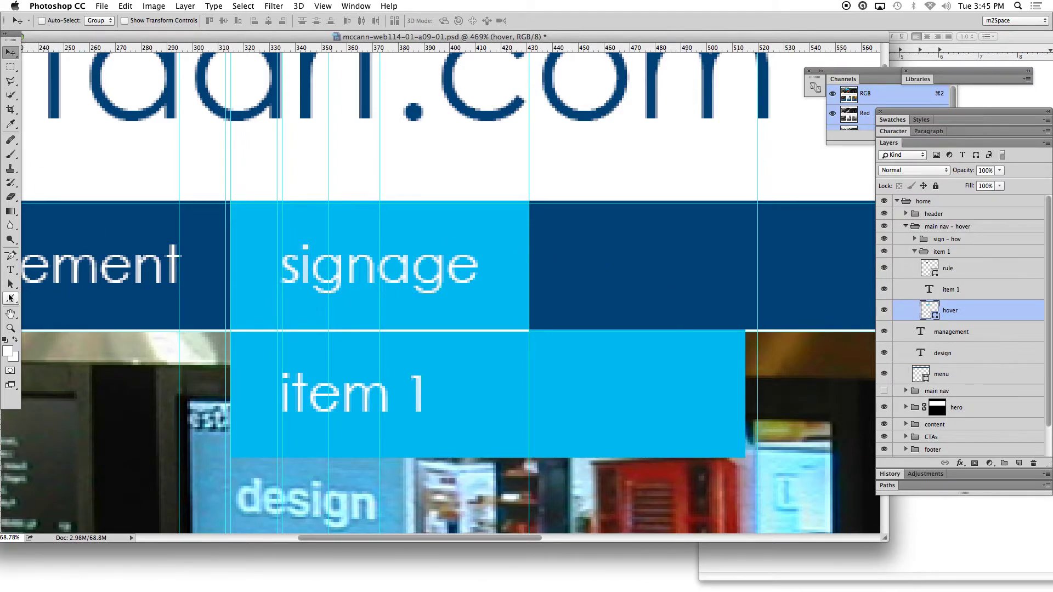
Fill the hover box with dark grey #666666 and collapse the item 1 group.
click(11, 299)
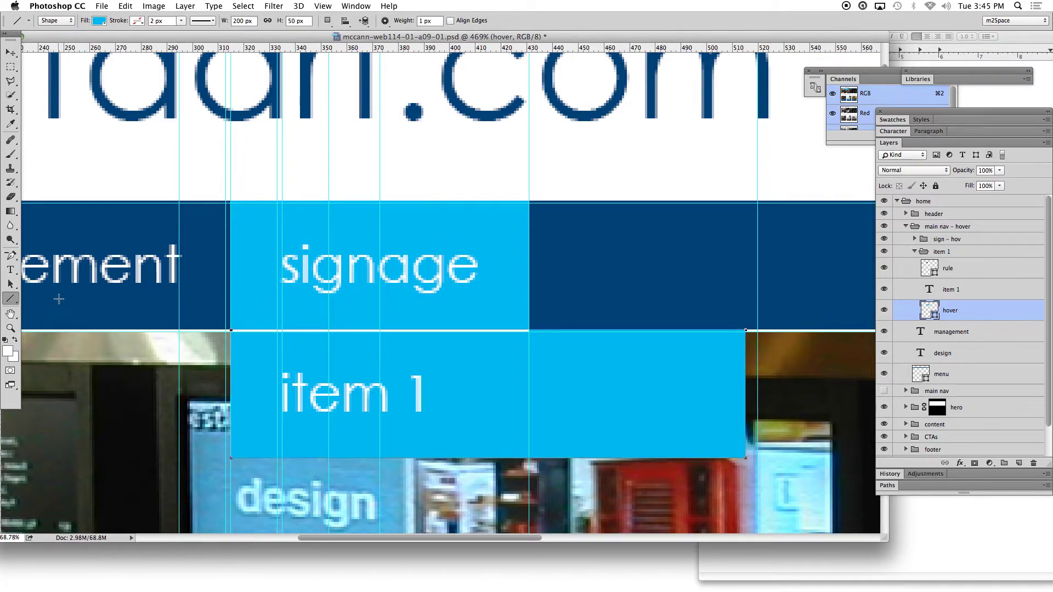
click(99, 22)
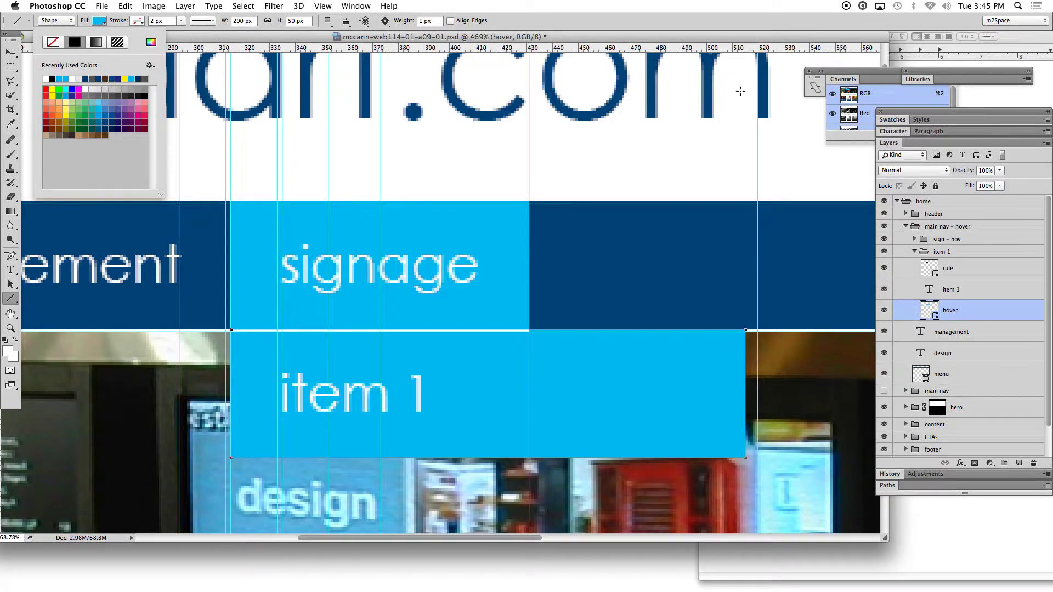
click(145, 43)
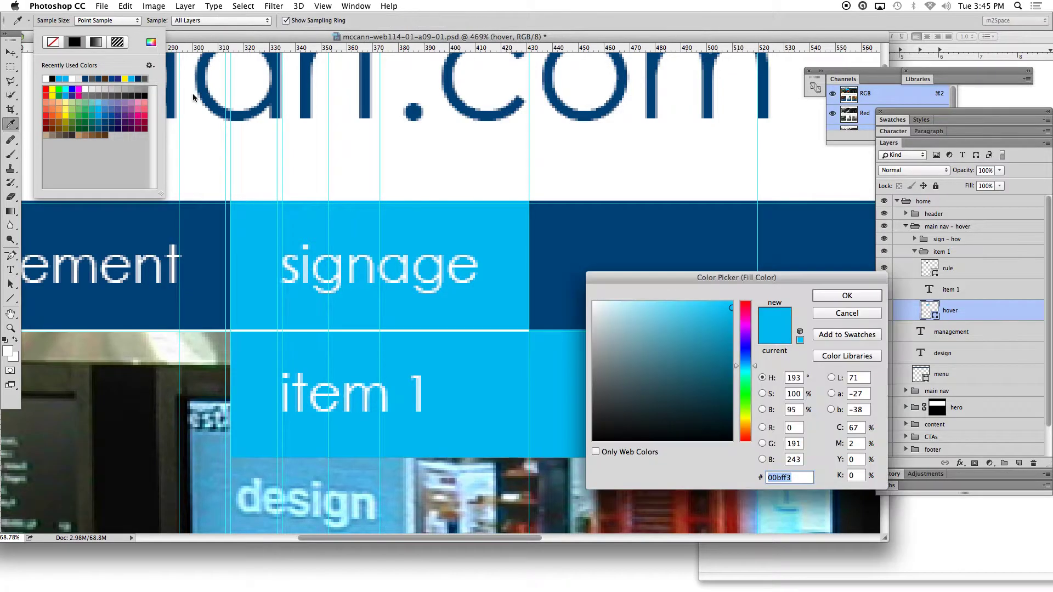
text(666666)
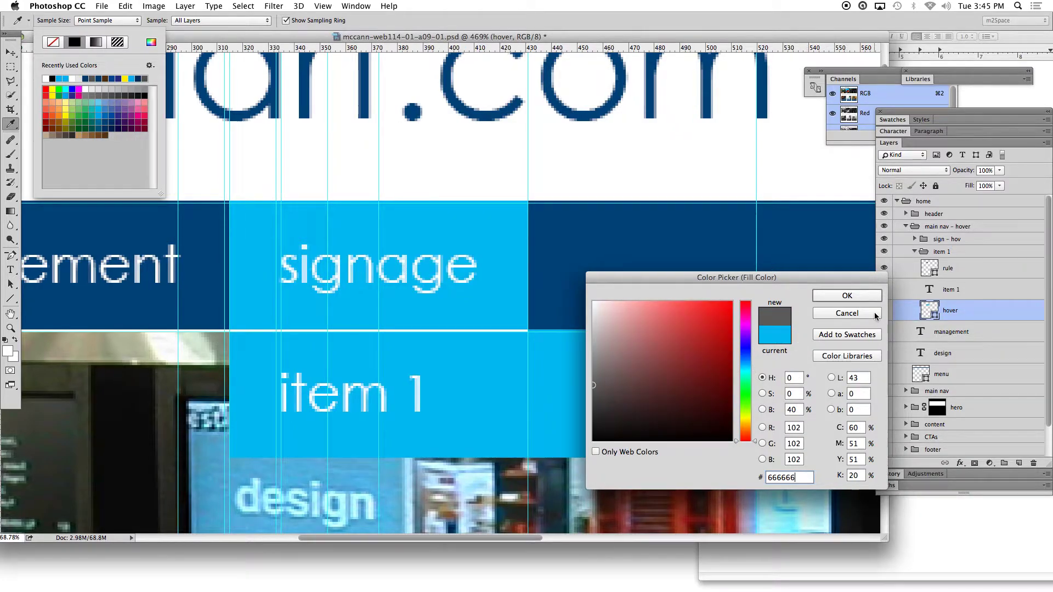
key(Return)
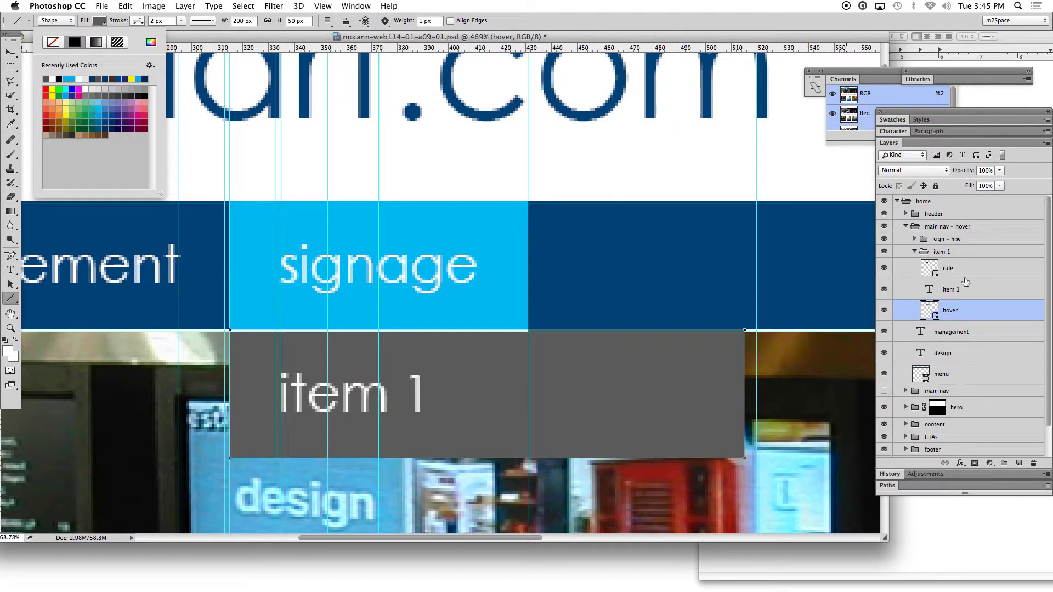
click(914, 251)
Add a horizontal guide at the bottom of the item 1 grey box.
click(10, 53)
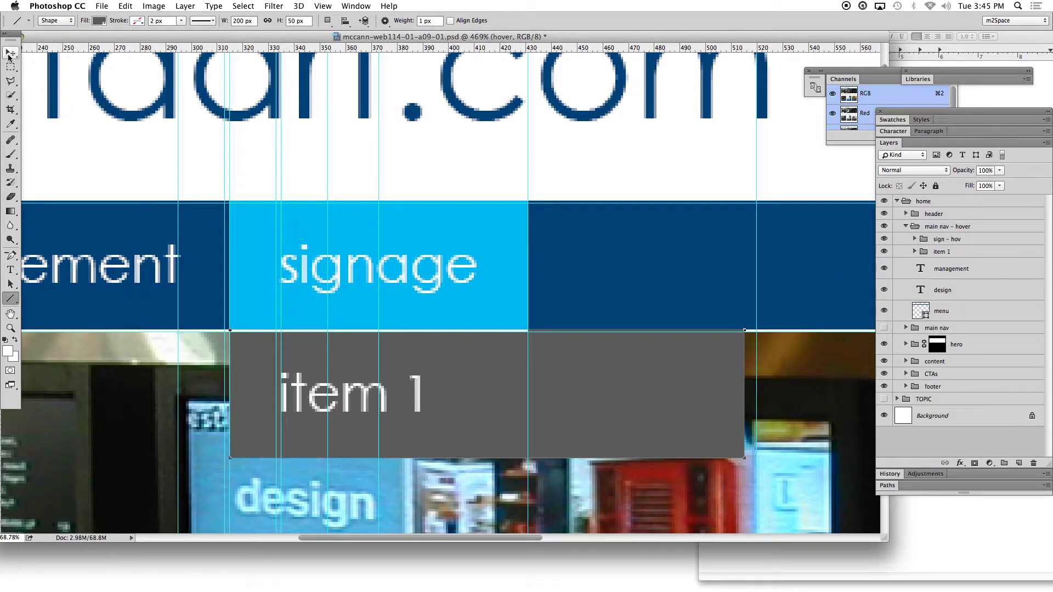
scroll(545, 224, down, 3)
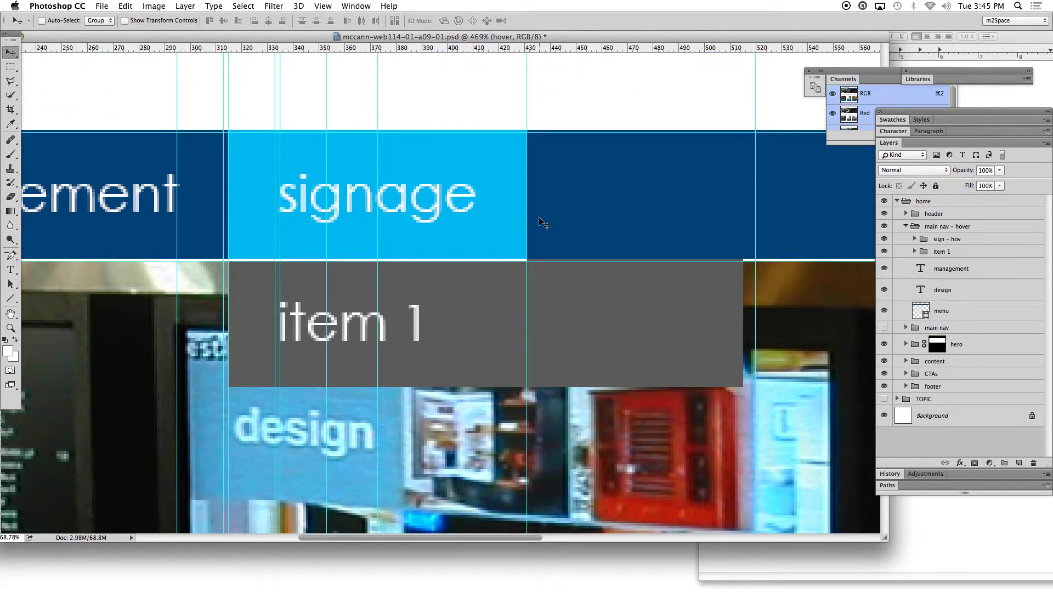
click(954, 252)
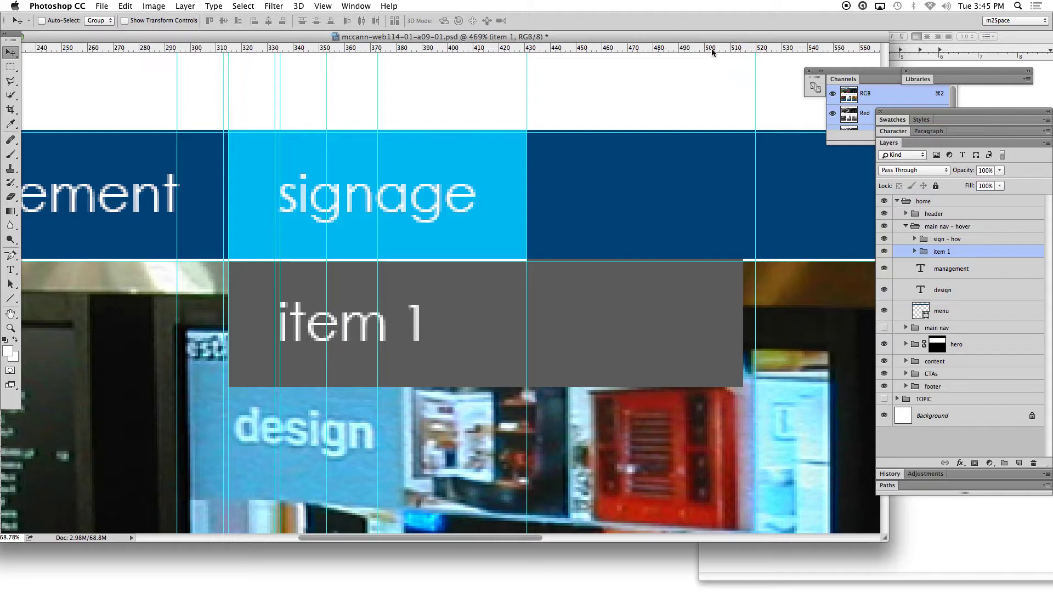
drag(710, 50, 740, 386)
scroll(738, 271, down, 3)
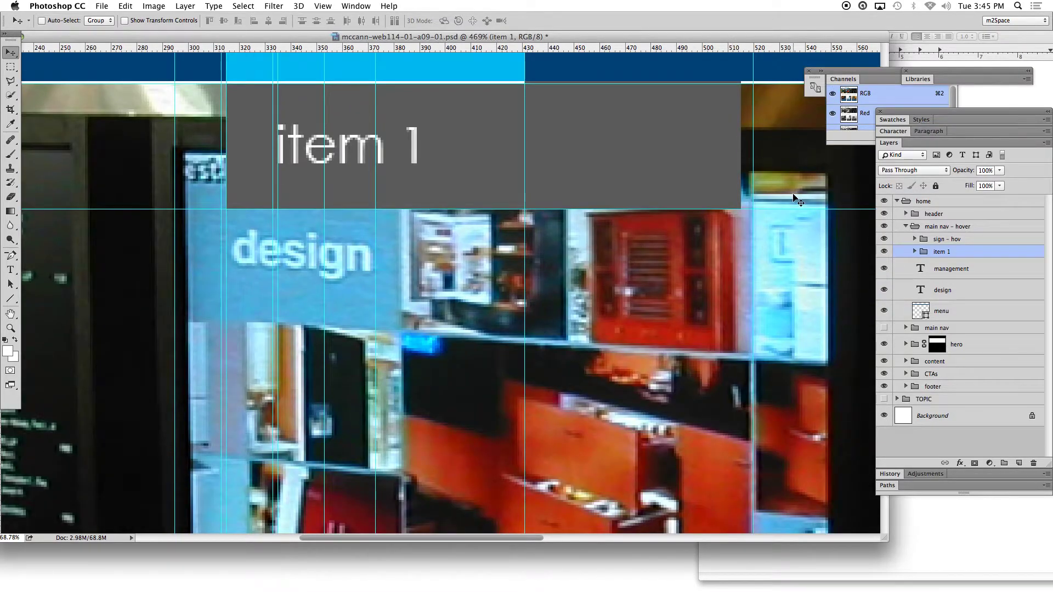
scroll(799, 199, up, 1)
scroll(799, 200, right, 1)
Duplicate the item 1 group as 'item 2' and move it below item 1.
mouse_move(967, 255)
mouse_down()
mouse_move(1024, 369)
mouse_move(1019, 463)
mouse_move(959, 258)
mouse_move(954, 267)
mouse_up()
double_click(950, 266)
text(item 2)
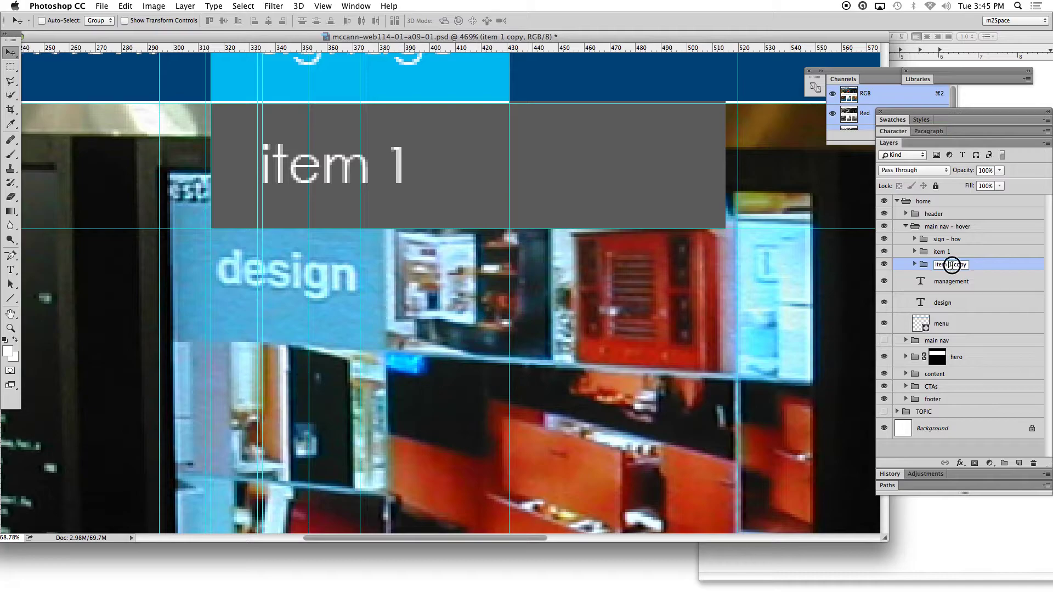
key(Return)
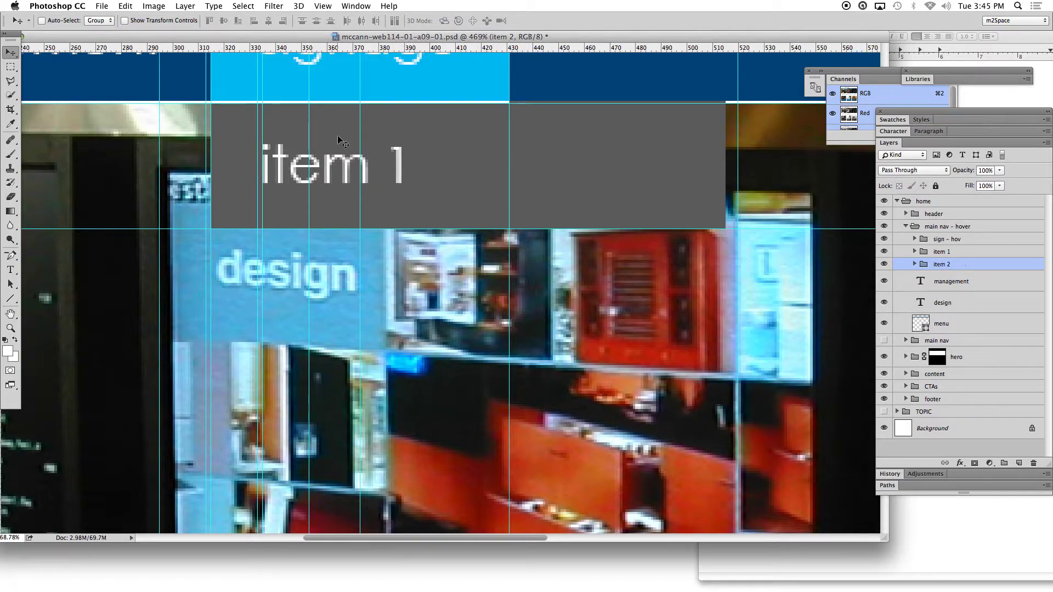
drag(431, 143, 431, 267)
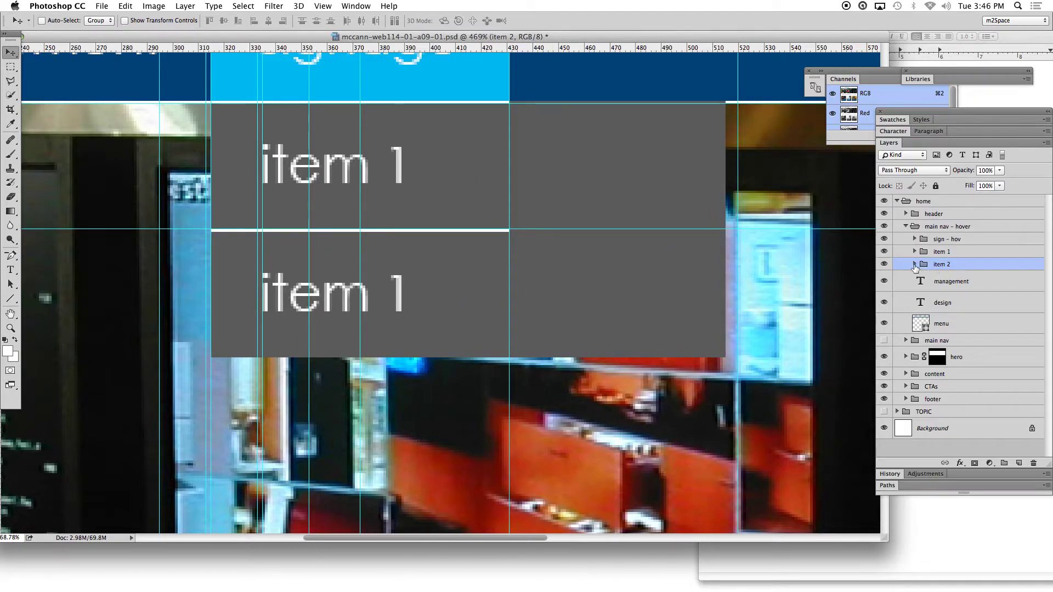
Stretch both groups' rule lines across the full box width with Free Transform.
click(915, 264)
click(915, 252)
click(971, 273)
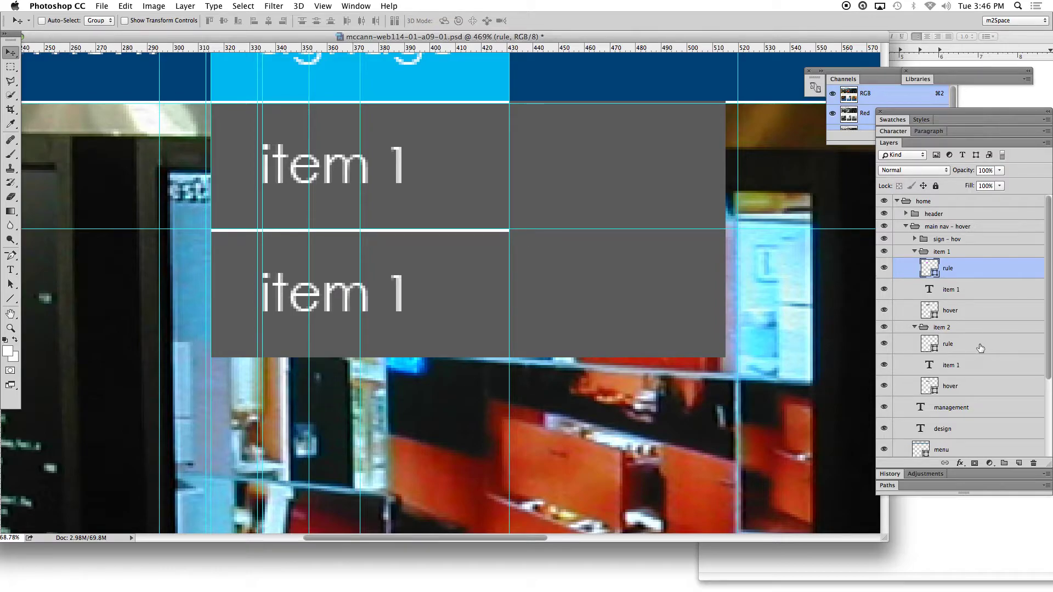
super+click(989, 341)
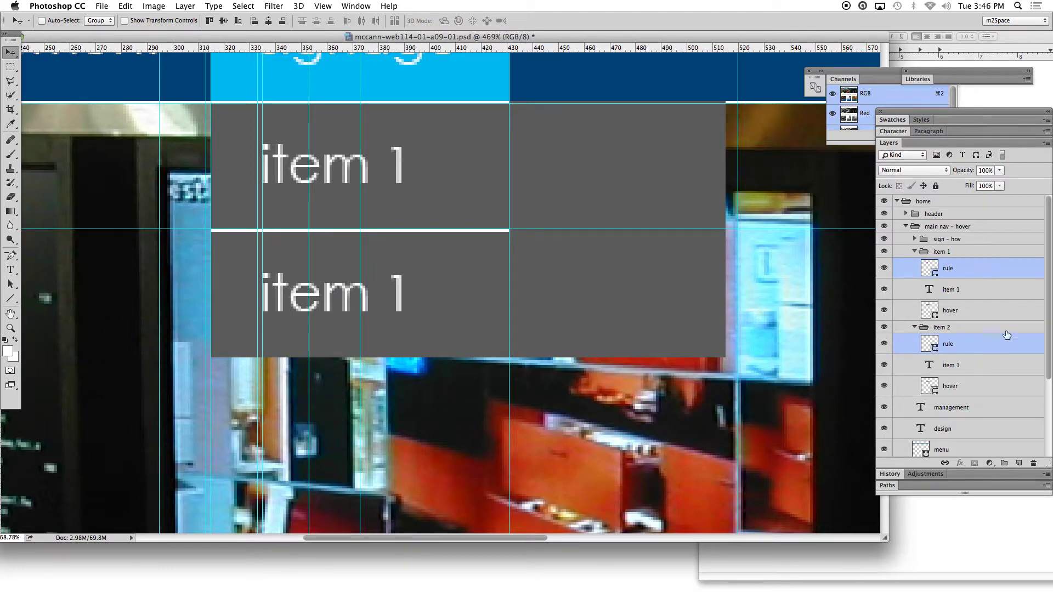
click(119, 6)
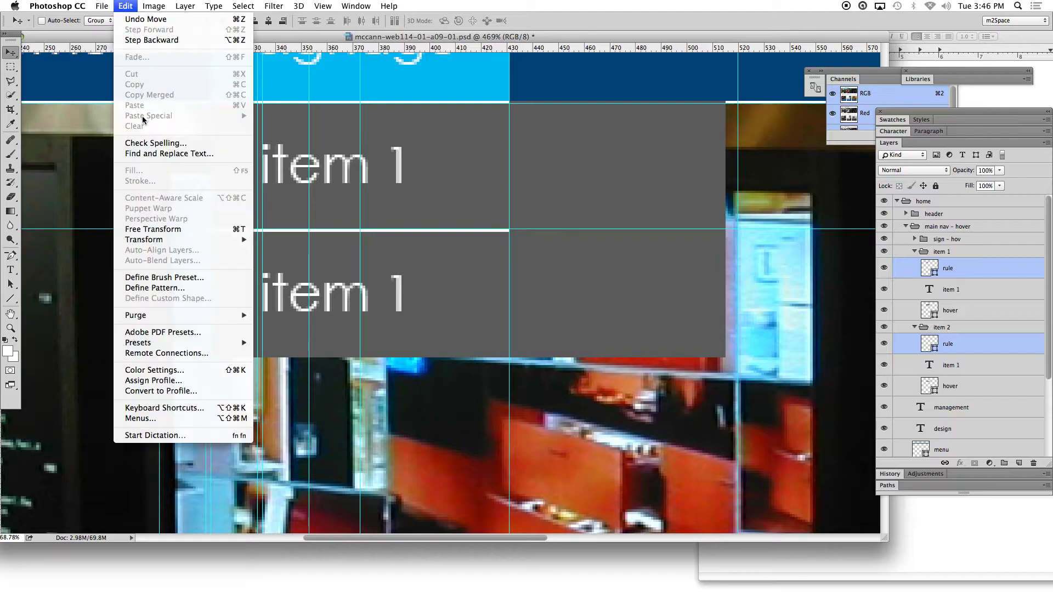
click(145, 230)
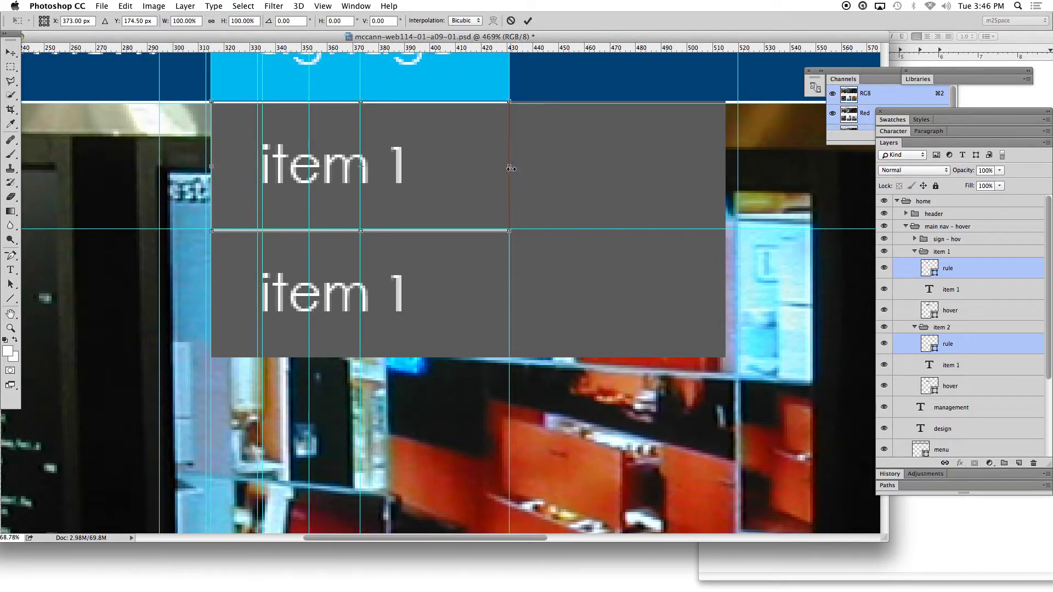
drag(510, 169, 724, 160)
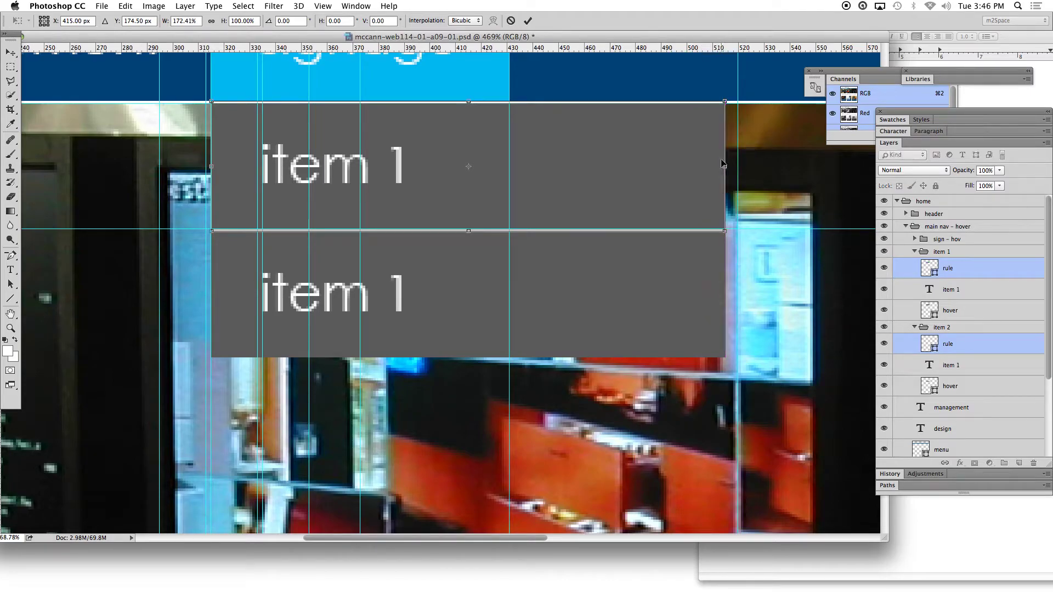
click(9, 53)
click(617, 203)
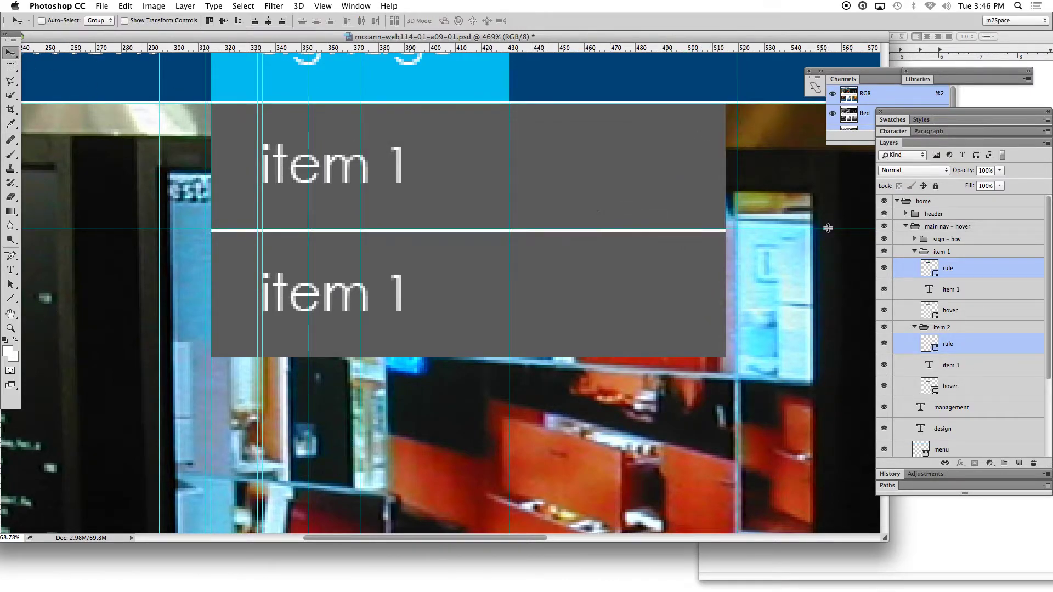
Change the lower entry's label to 'item 2' and collapse both groups.
click(944, 253)
click(915, 253)
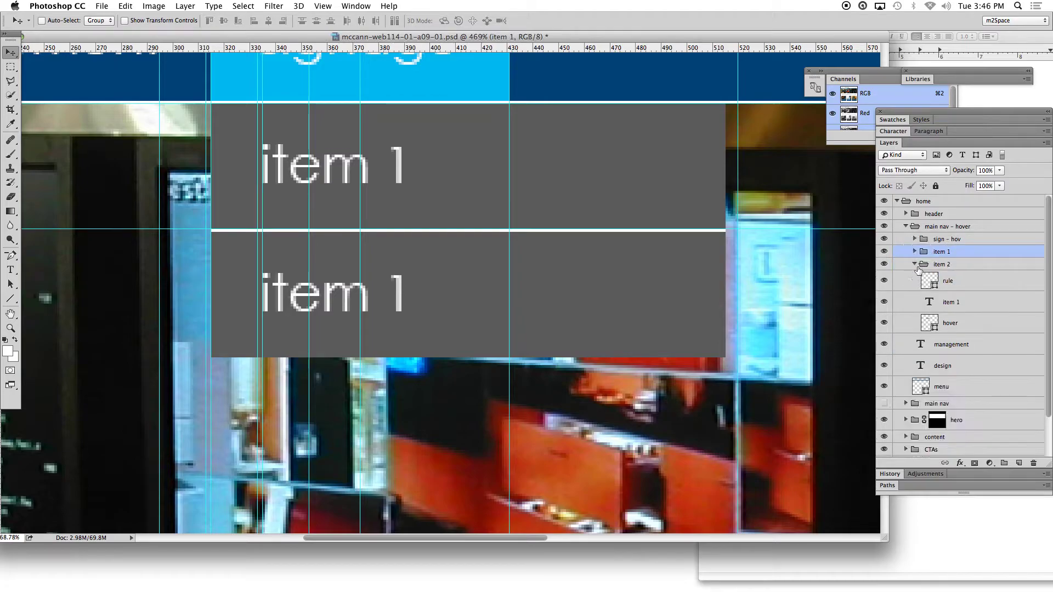
click(915, 265)
click(10, 269)
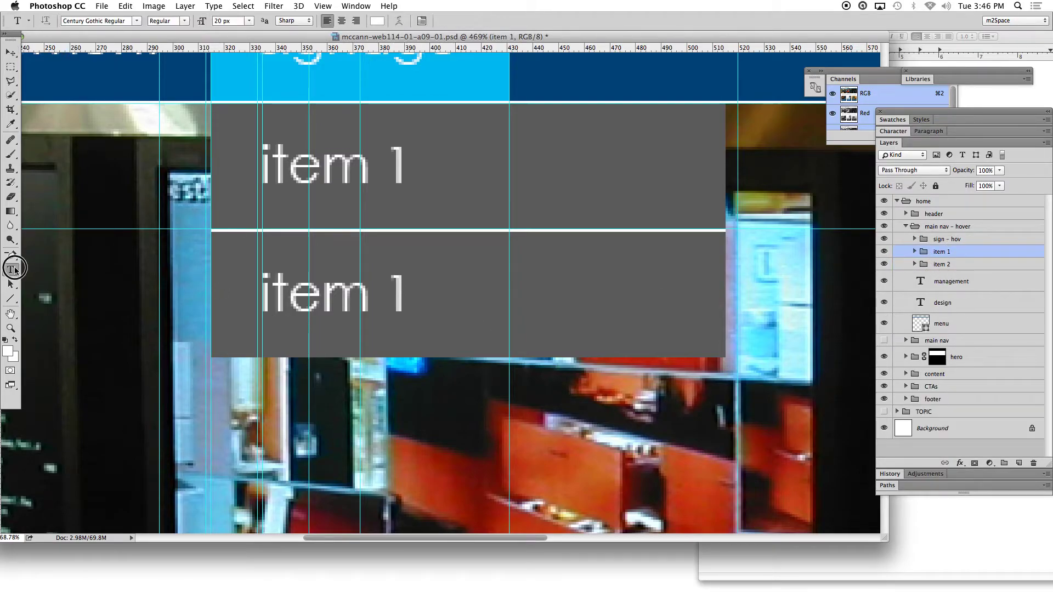
double_click(391, 290)
text(2)
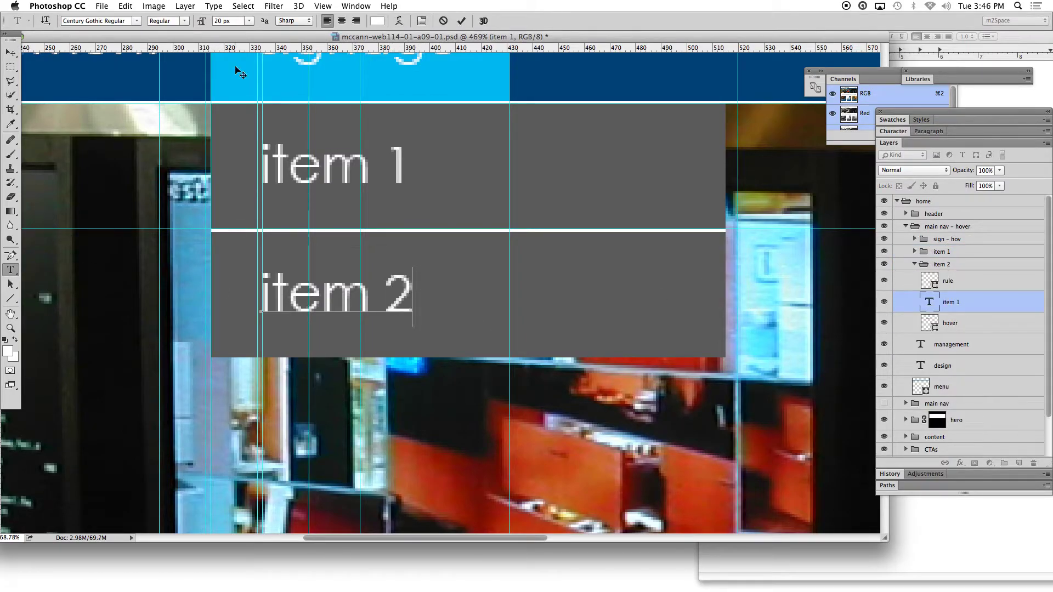
click(10, 52)
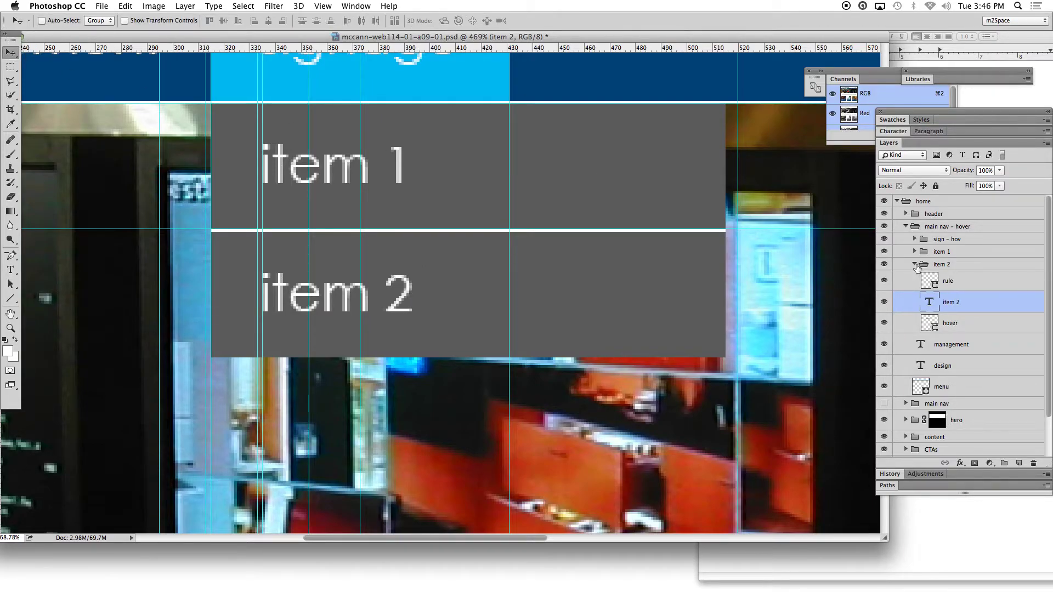
click(915, 265)
scroll(644, 231, down, 1)
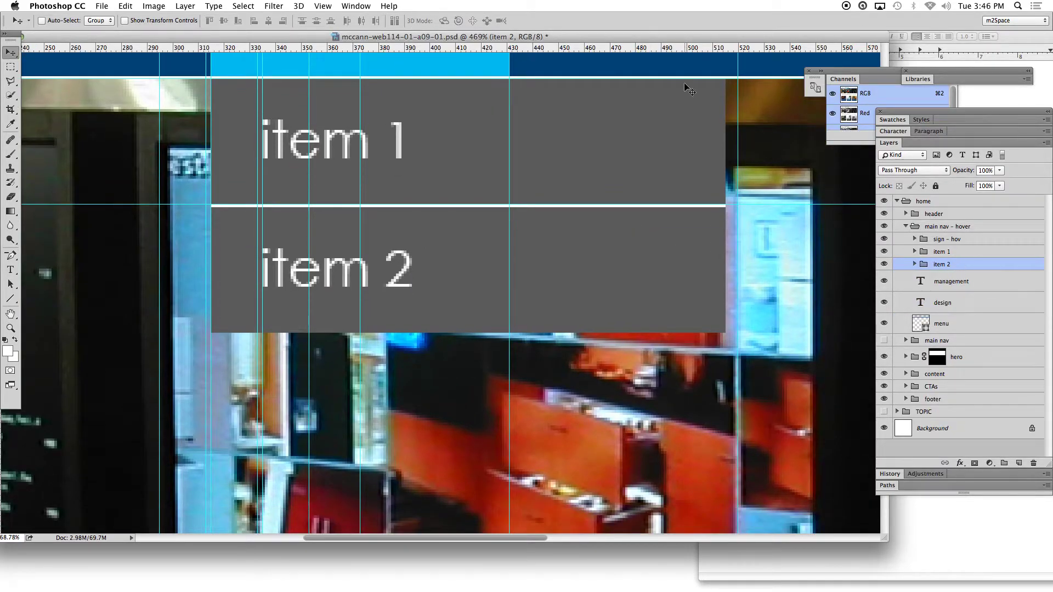
Duplicate the item 1 and item 2 groups and move the copies below the originals.
drag(668, 48, 685, 333)
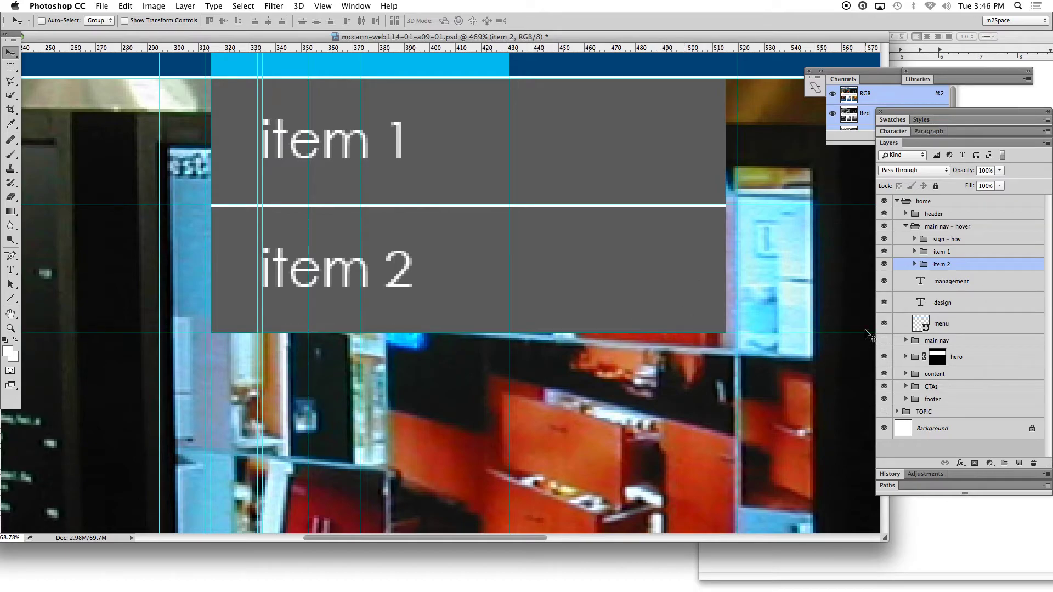
shift+click(960, 252)
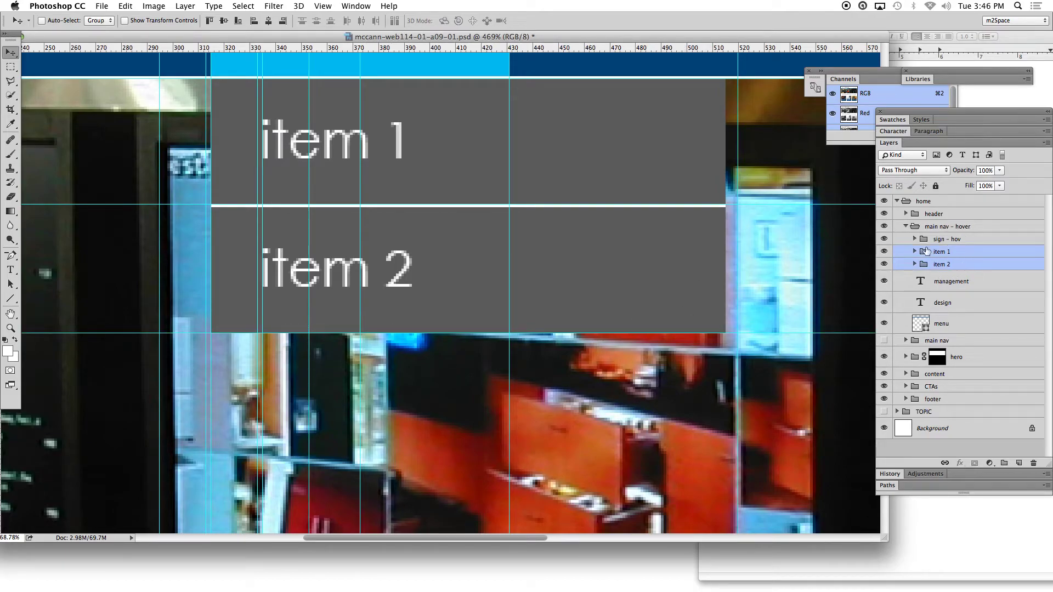
drag(955, 267, 966, 298)
key(super+z)
key(super+z)
drag(611, 132, 599, 386)
Rename the copied groups to 'item 3' and 'item4'.
scroll(654, 319, down, 5)
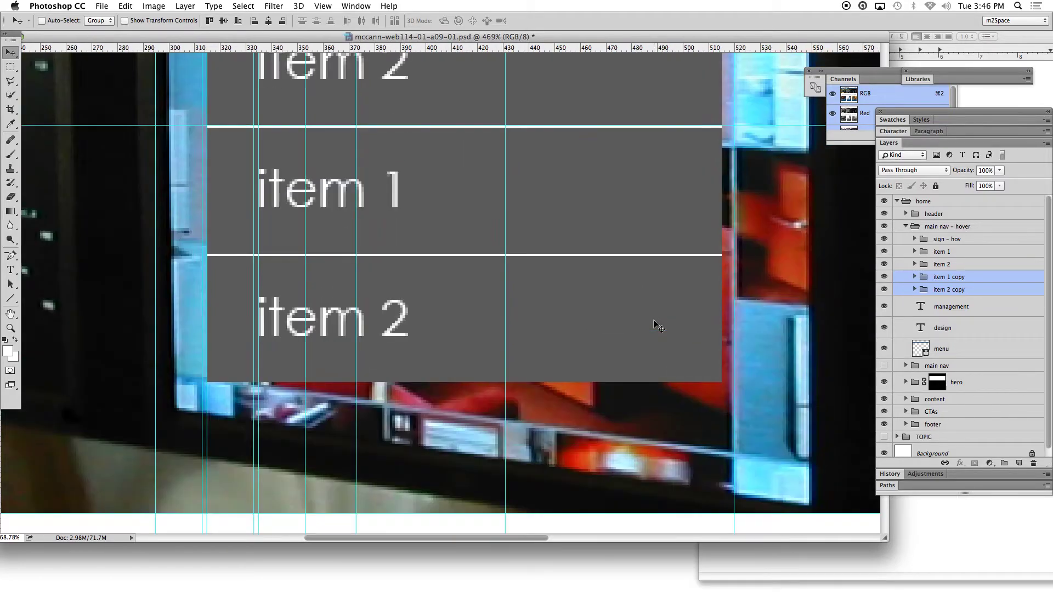
click(964, 277)
double_click(956, 277)
drag(948, 277, 976, 278)
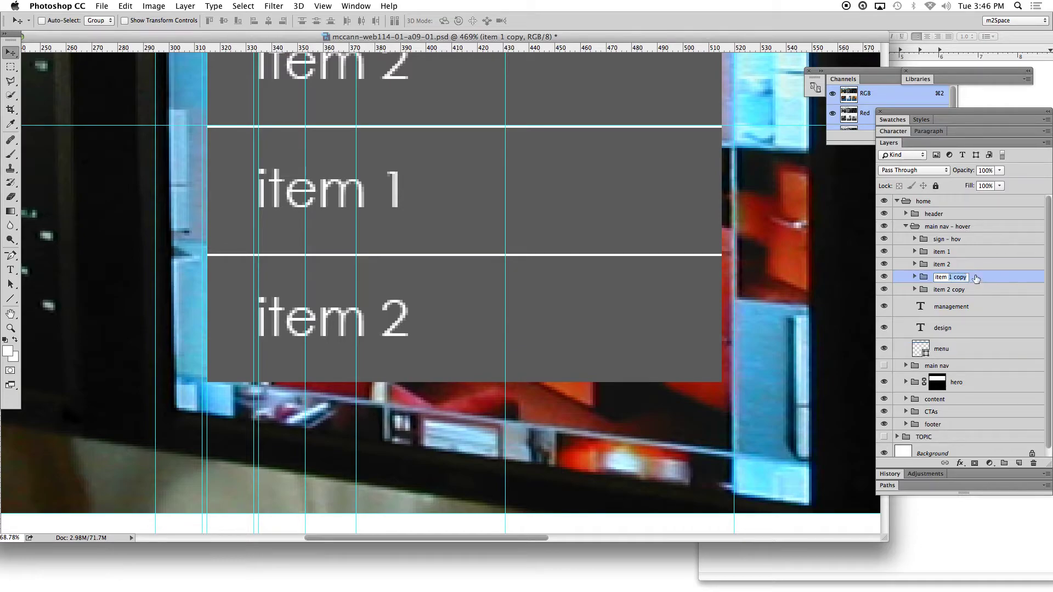
text(34)
key(BackSpace)
double_click(957, 290)
drag(948, 290, 972, 290)
text(4)
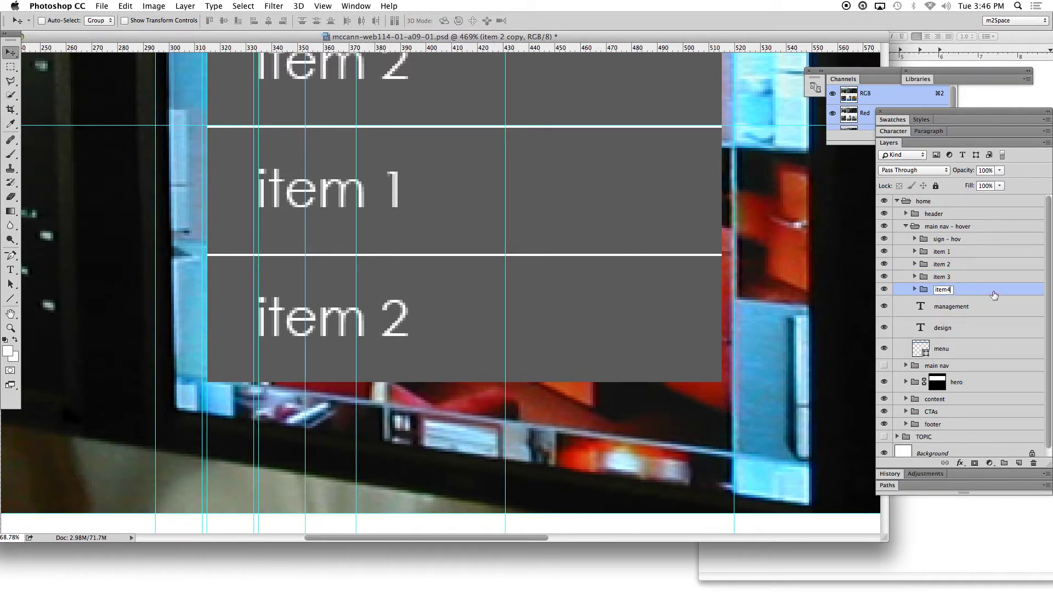
key(Return)
Change the third and fourth labels to 'item 3' and 'item 4', then select item 3's hover shape.
click(10, 270)
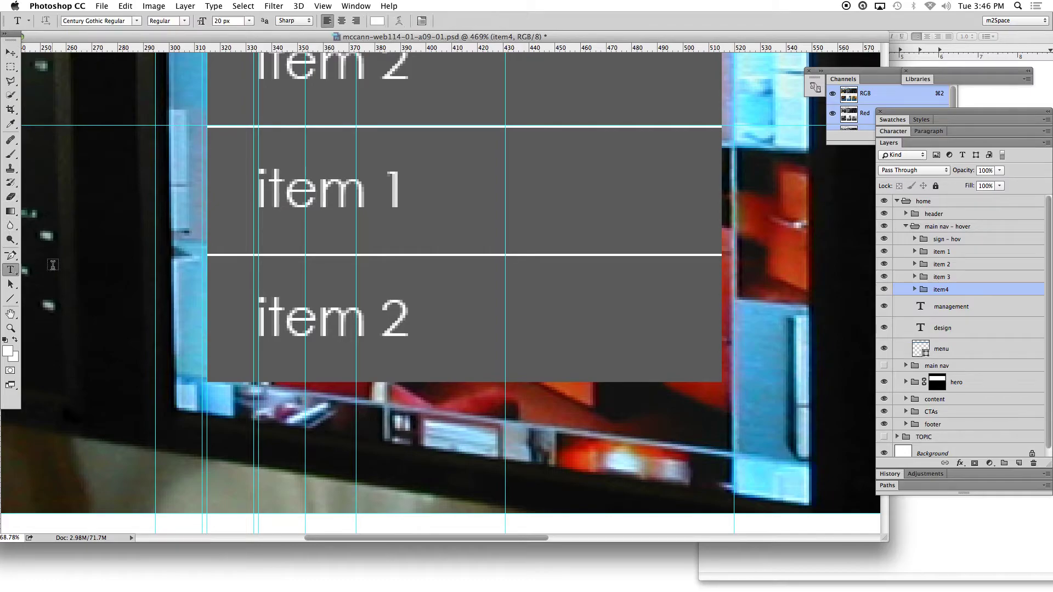
double_click(395, 189)
text(3)
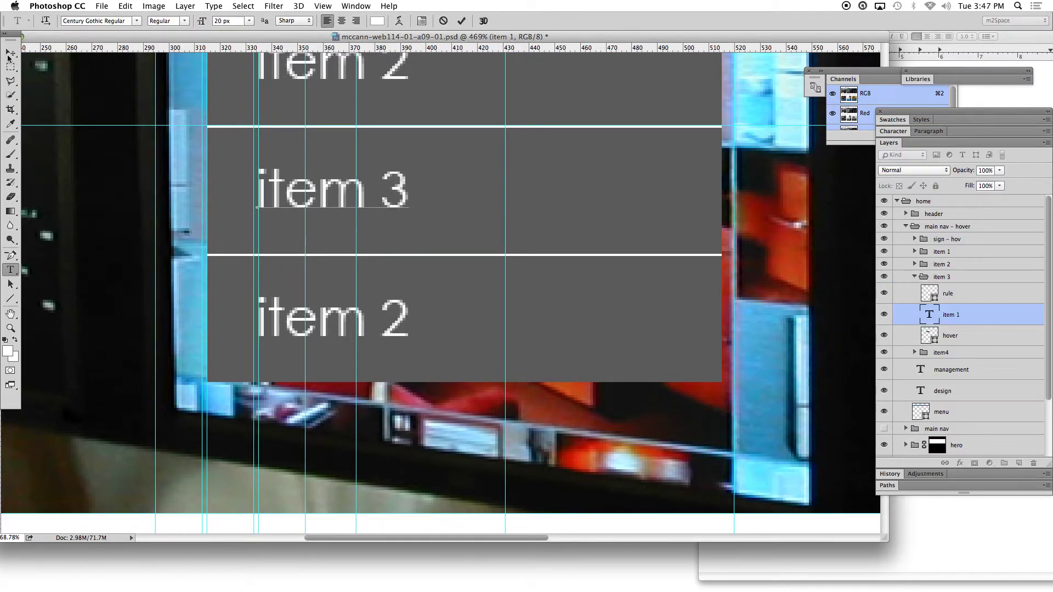
key(super+Return)
double_click(396, 321)
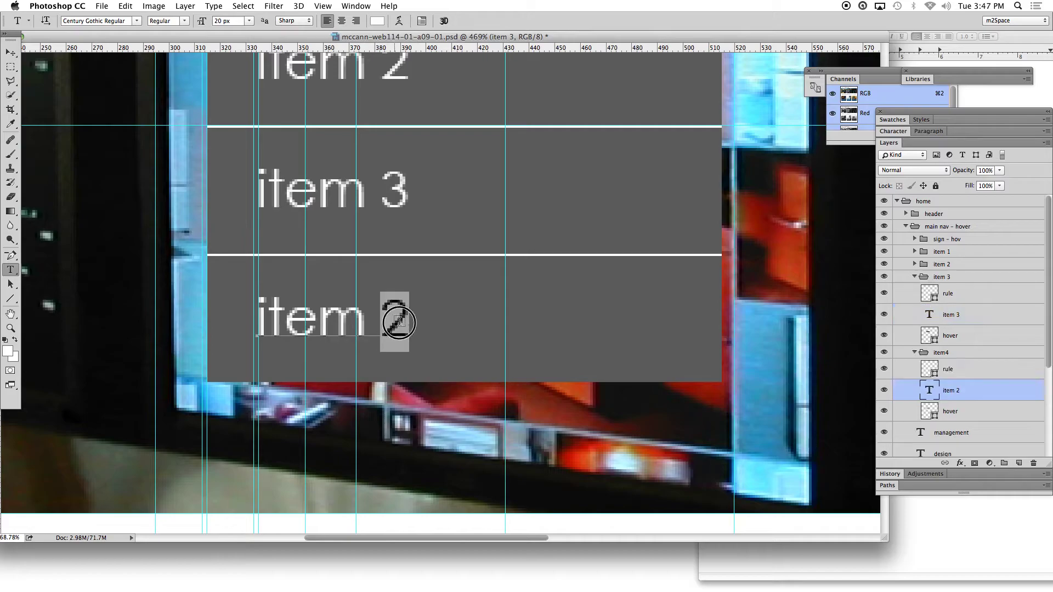
text(4)
click(14, 55)
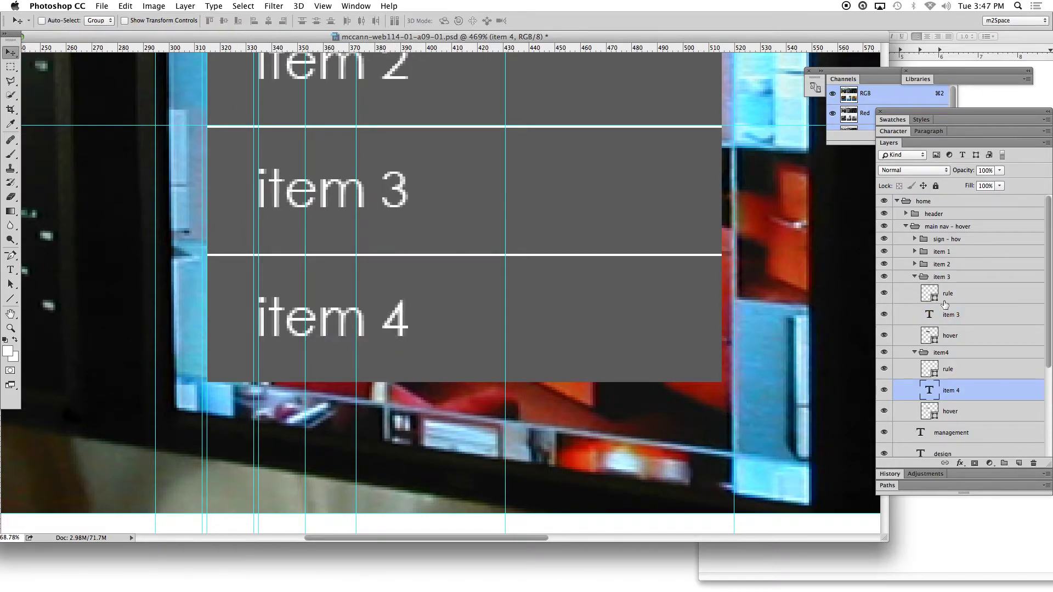
click(914, 352)
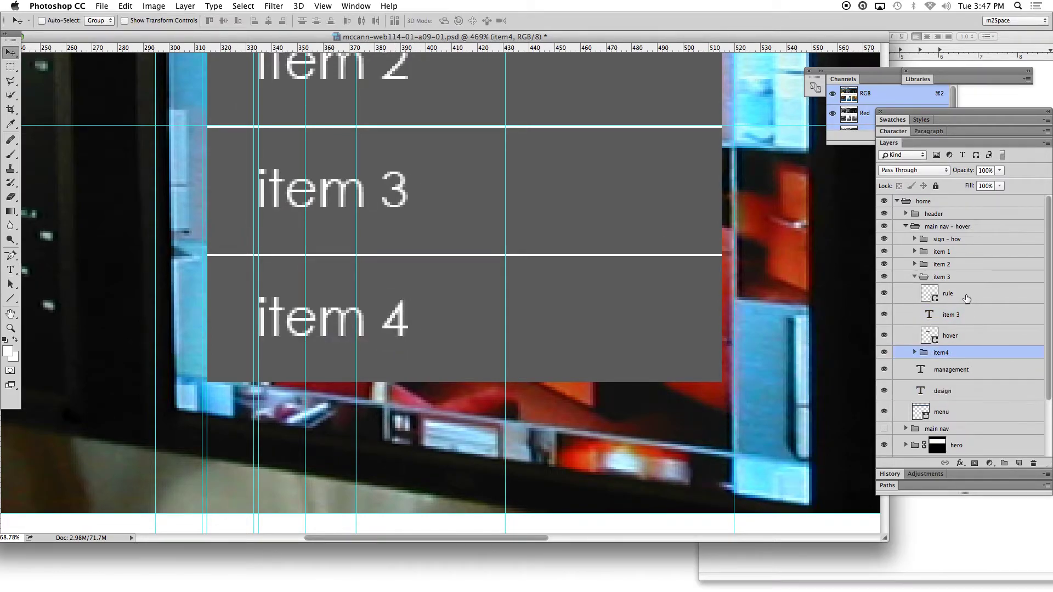
click(971, 334)
scroll(550, 215, up, 2)
Fit the page on screen with Cmd+0 and hide the guides with Cmd+;.
key(super)
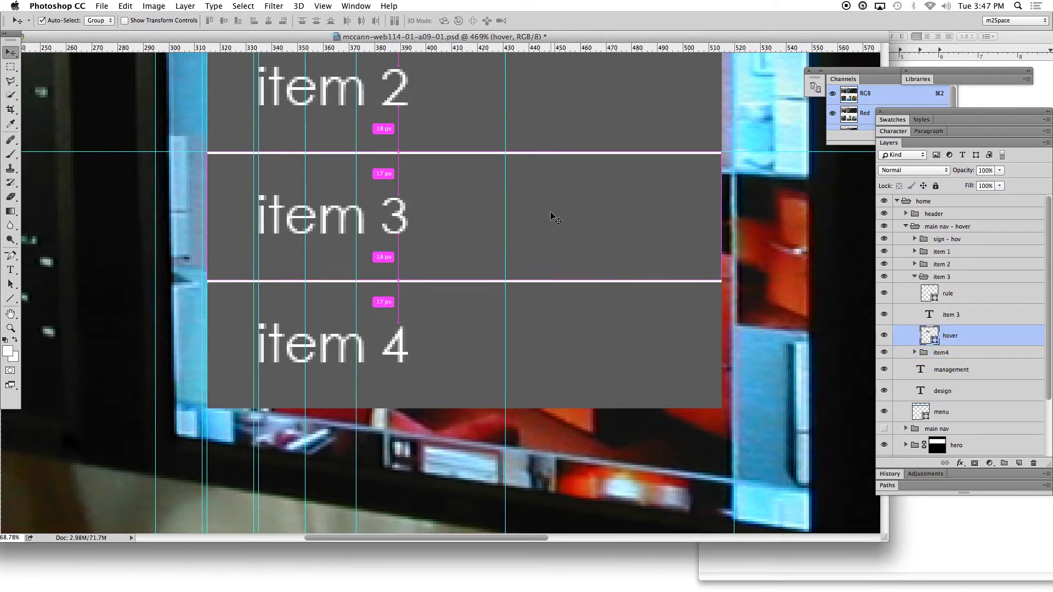
key(super+0)
key(super+semicolon)
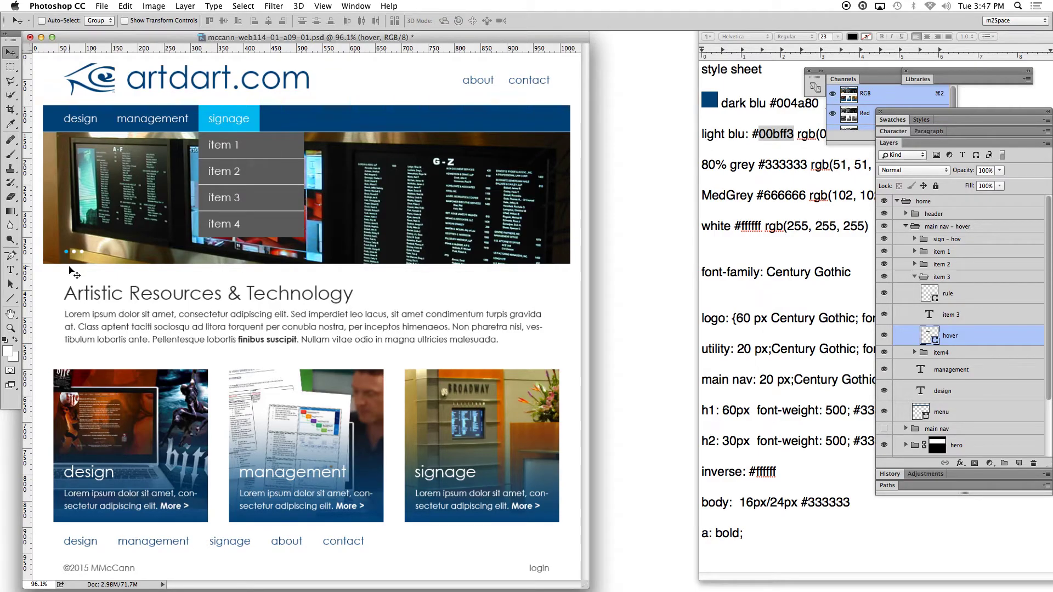
Fill the item 3 hover box with 15% Gray.
key(u)
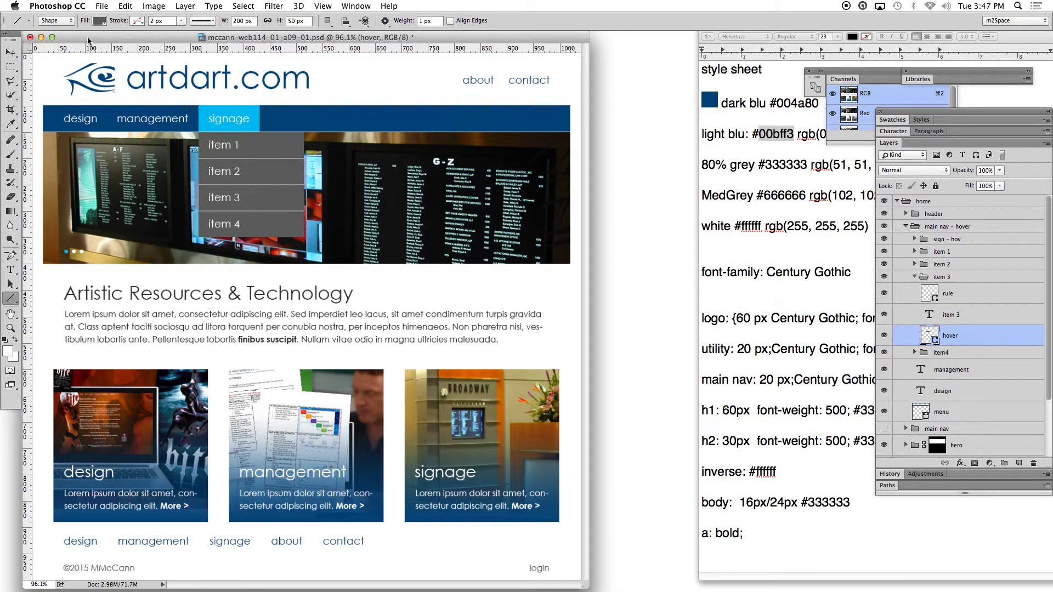
click(100, 21)
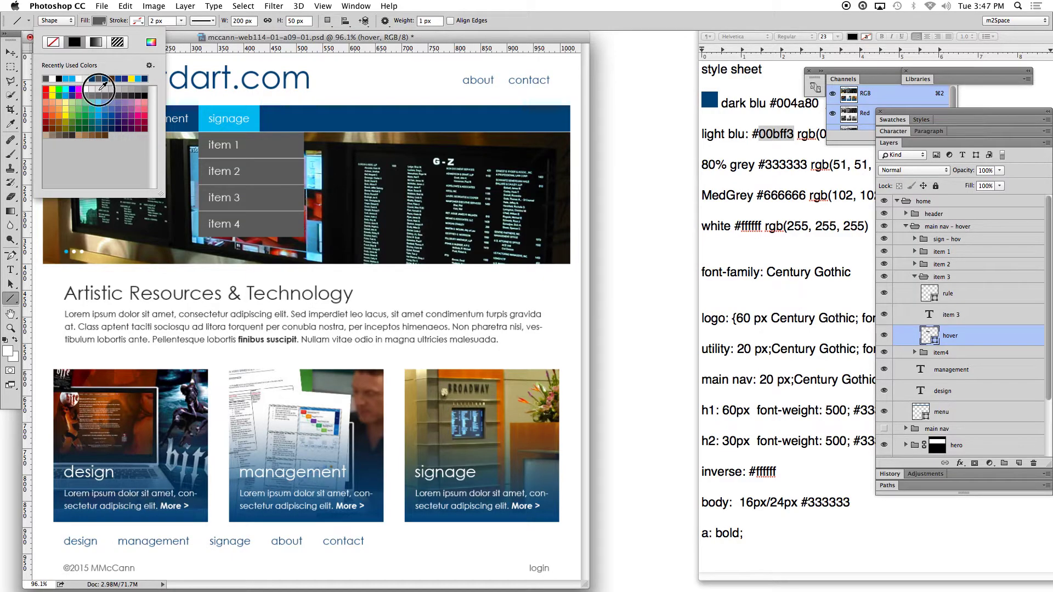
click(102, 87)
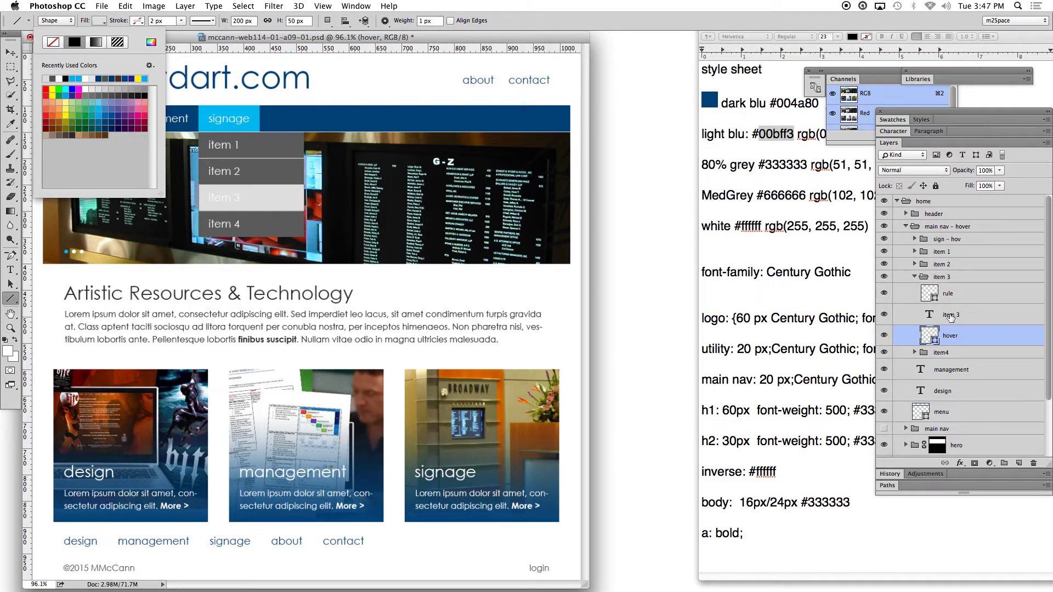
Set the item 3 label text colour to #333333 in the Character panel.
double_click(928, 314)
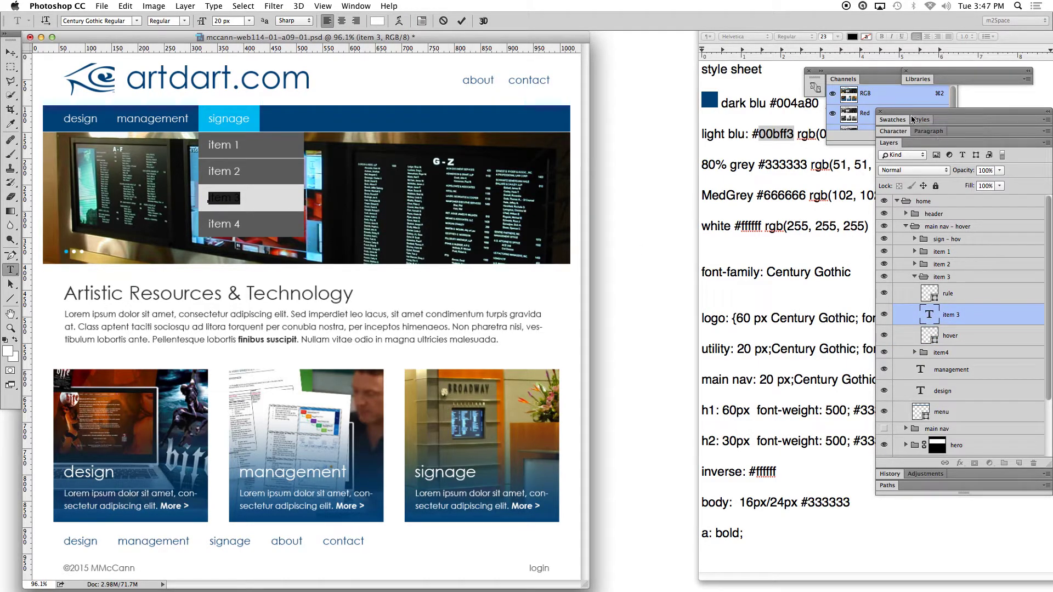
click(893, 131)
click(975, 199)
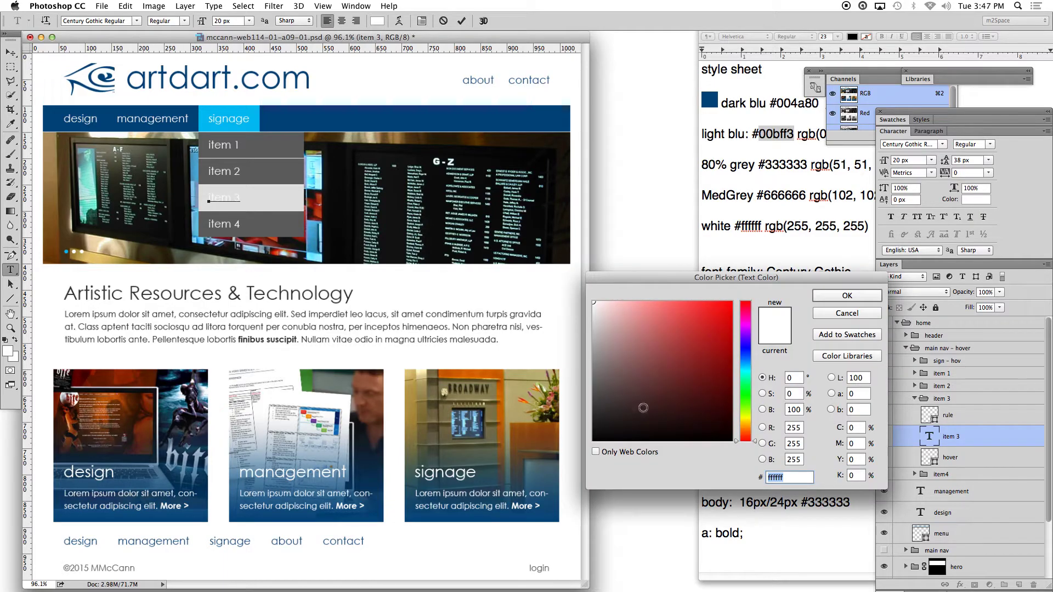
text(33)
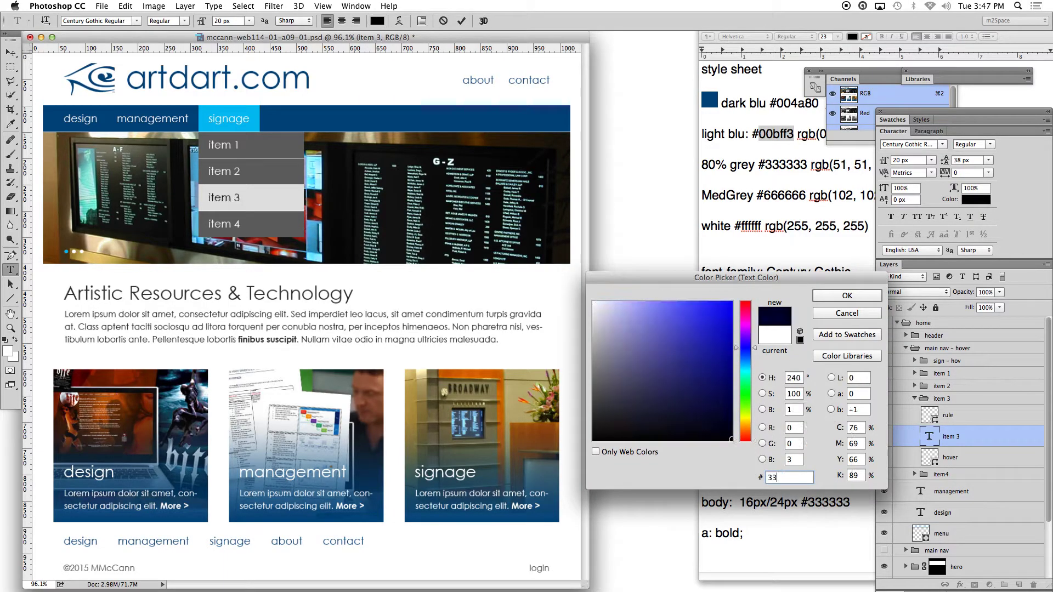
text(3333)
click(862, 298)
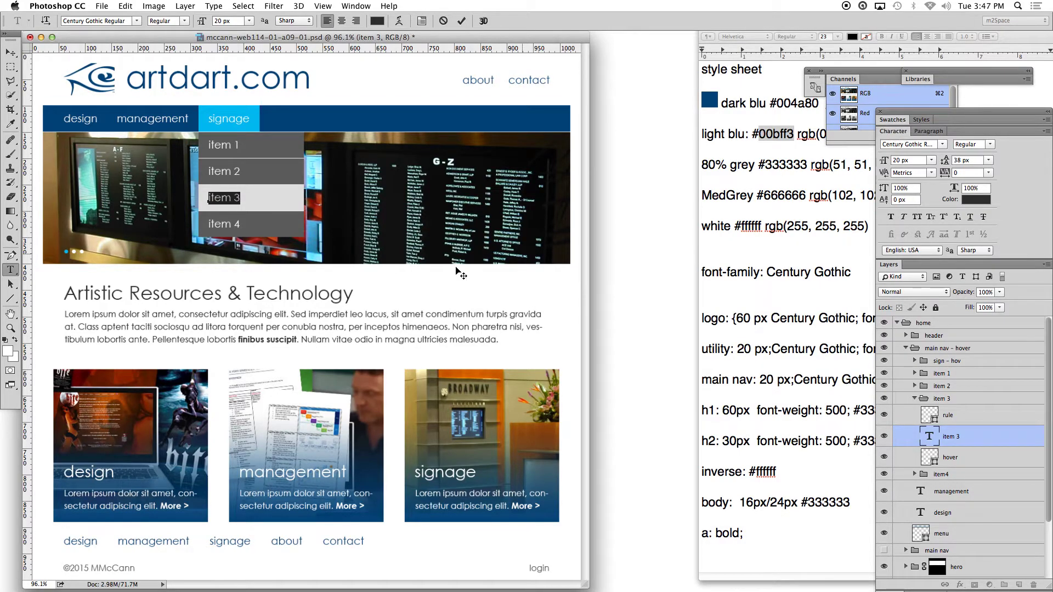
double_click(894, 131)
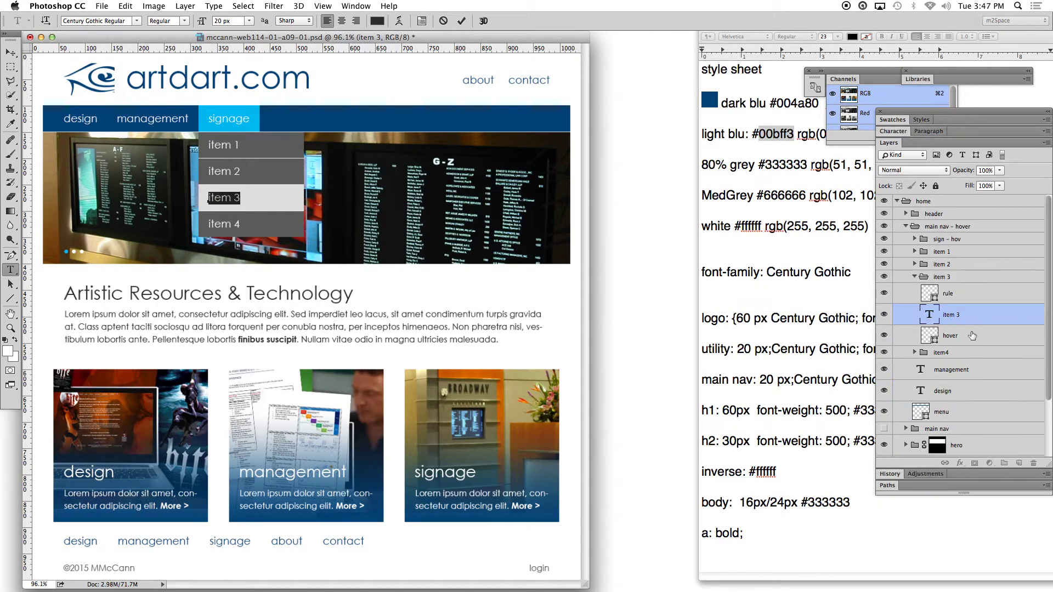
click(965, 251)
Copy the item 3 highlight grey as HTML with the Eyedropper, then bring TextEdit forward.
key(u)
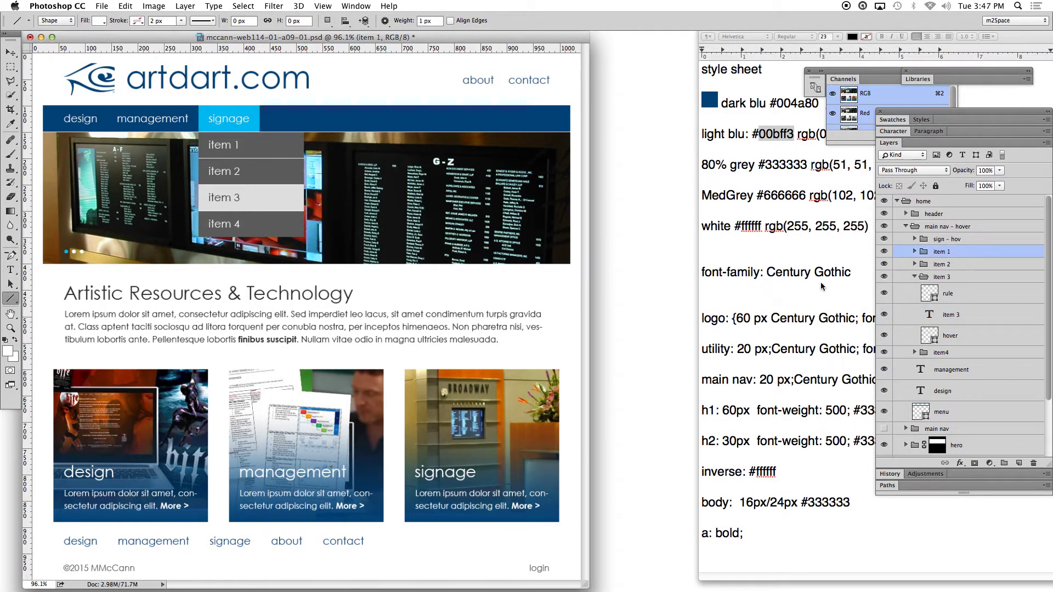
click(6, 351)
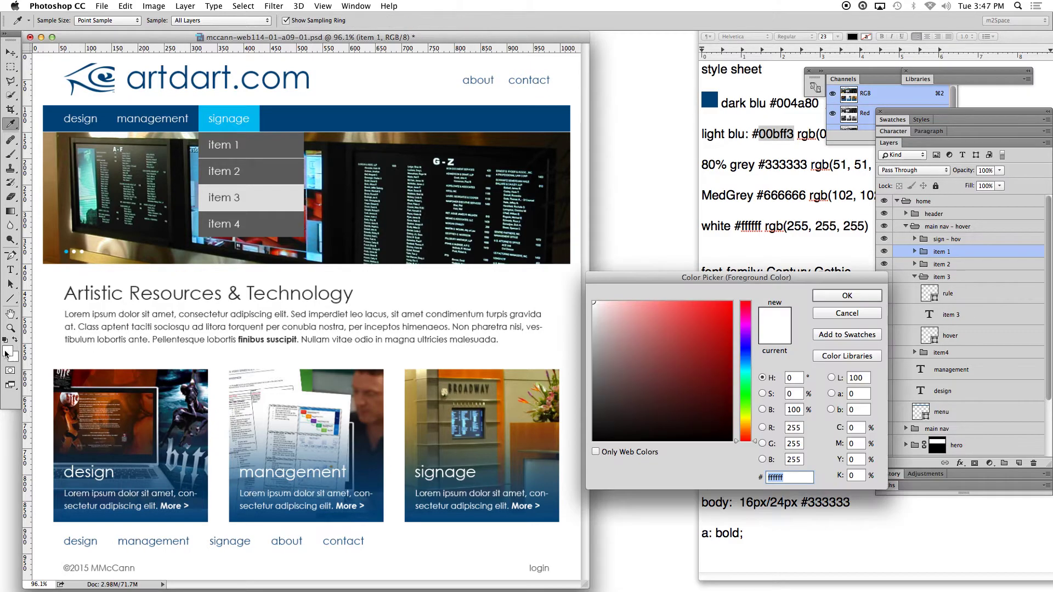
click(834, 312)
key(i)
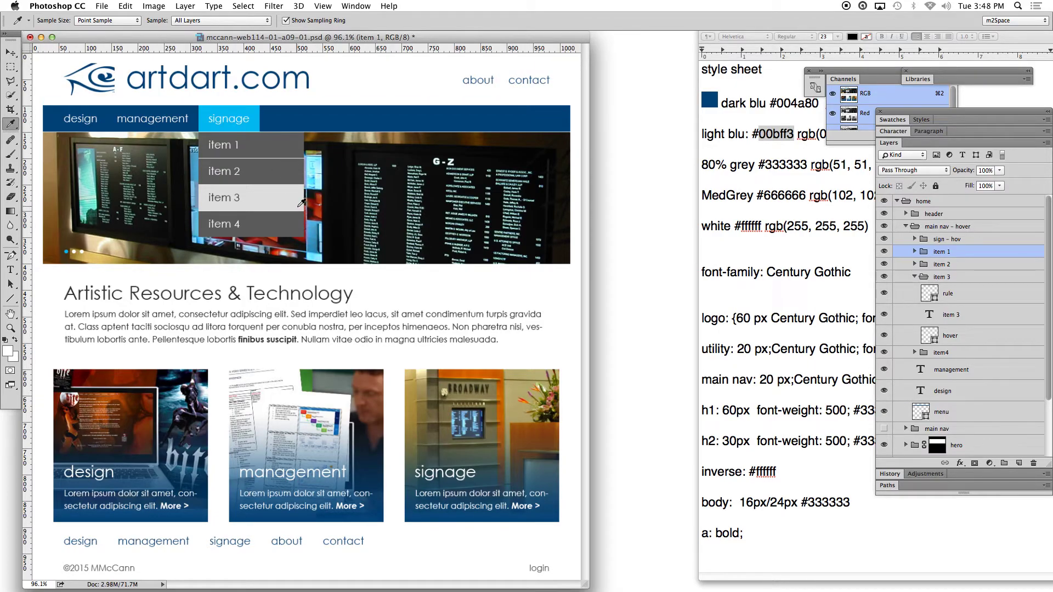
right_click(277, 200)
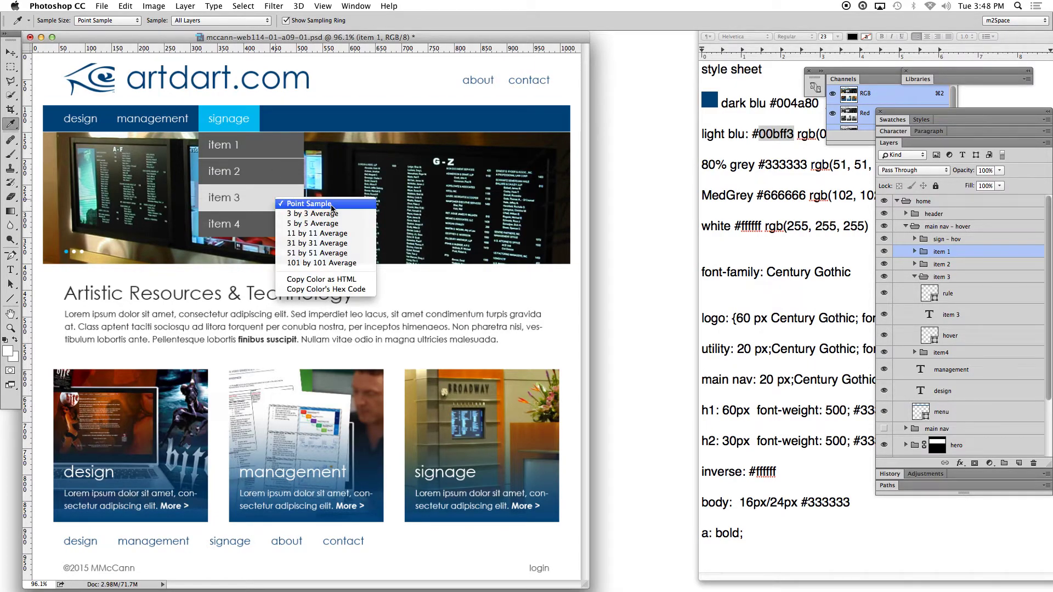
click(329, 283)
click(752, 249)
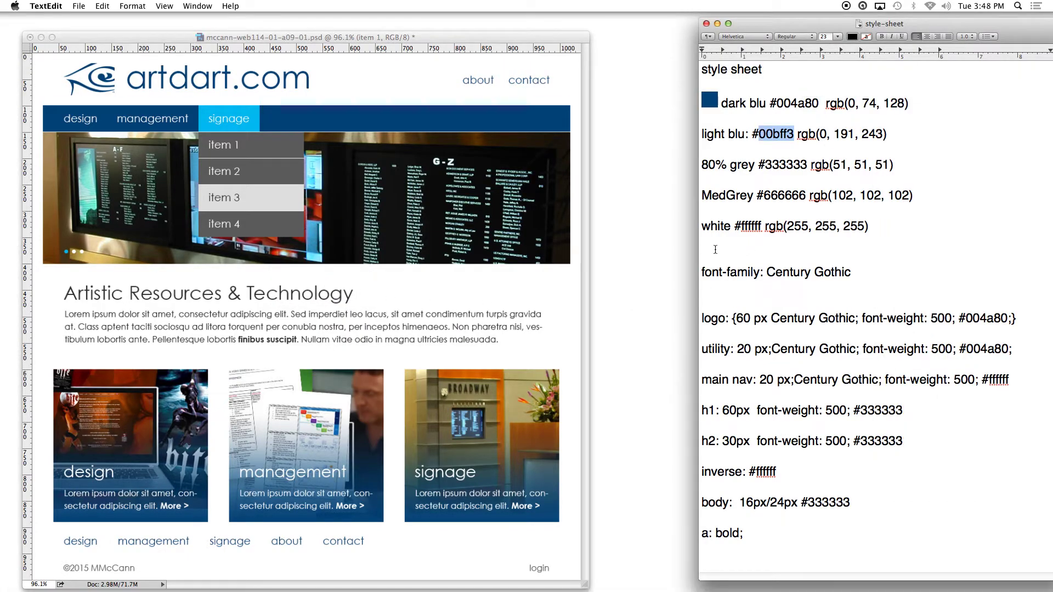
Add a '15% grey' line below MedGrey with the pasted #e1e1e1 code, deleting the opening quote.
click(920, 193)
key(Return)
key(Return)
text(15)
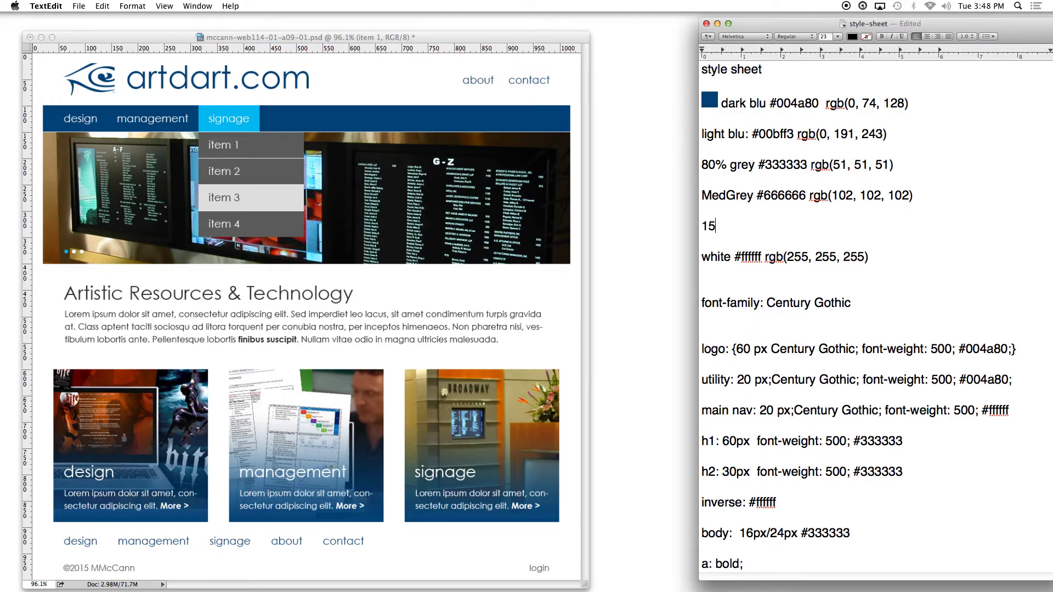
text(% grey)
key(super+v)
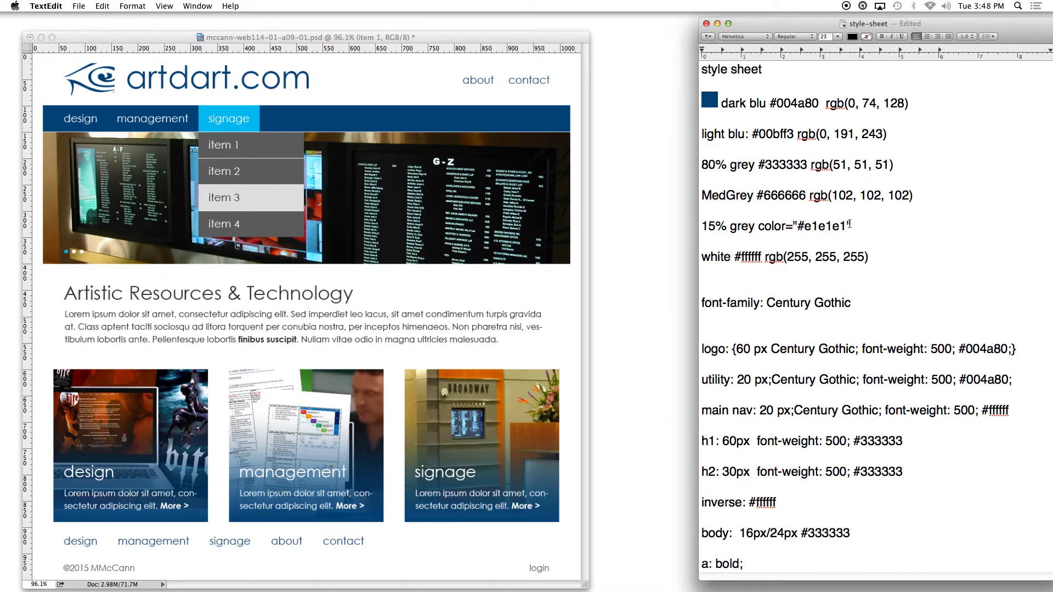
click(797, 225)
key(BackSpace)
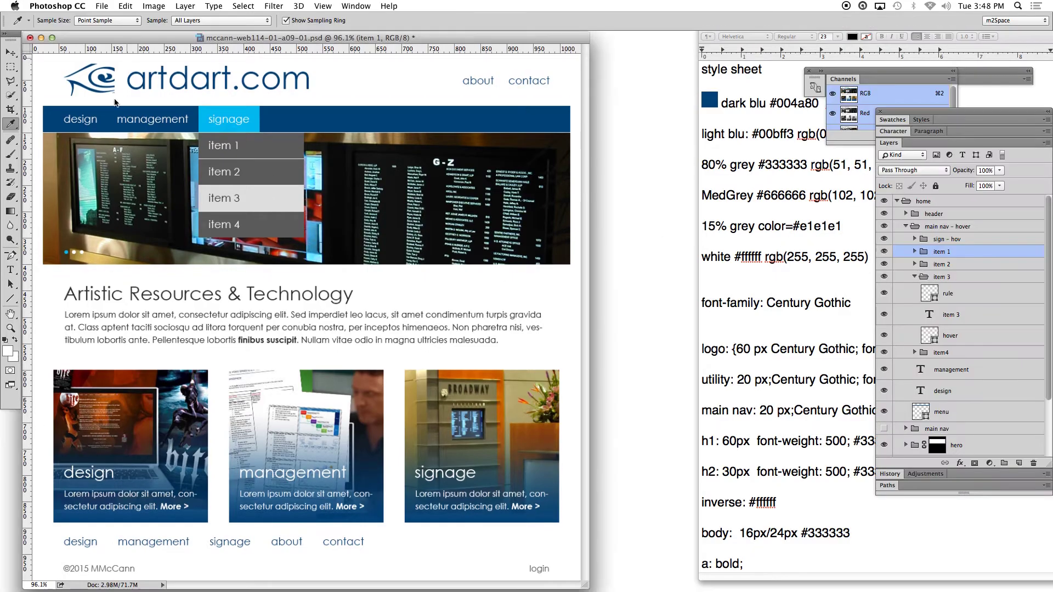
Sample item 3's light grey hover with the foreground Color Picker, confirming #e1e1e1 (RGB 225, 225, 225).
click(135, 37)
click(9, 351)
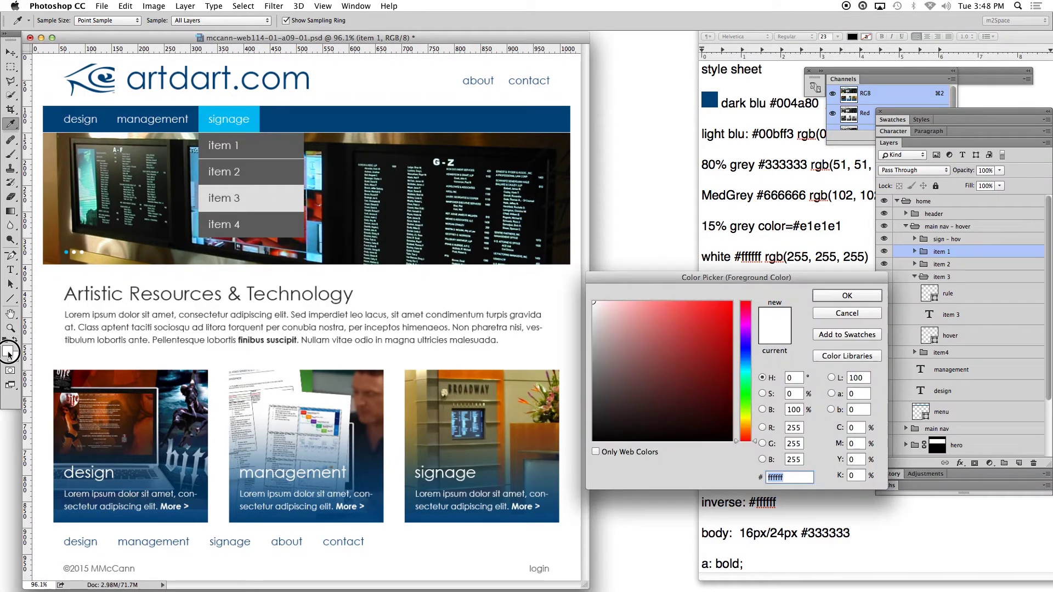
click(808, 276)
drag(808, 277, 702, 270)
click(269, 197)
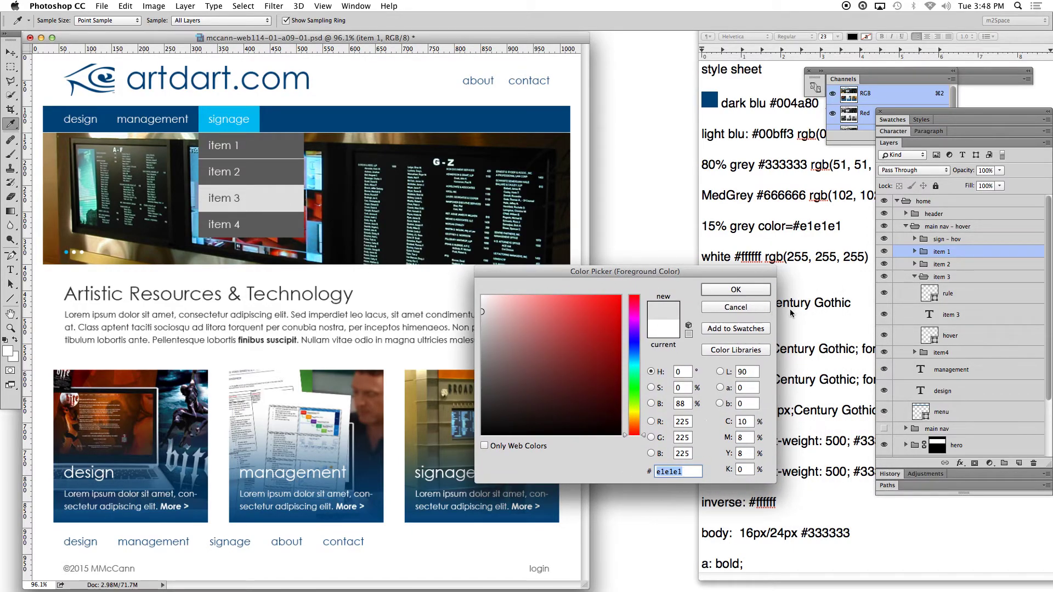
In the TextEdit style sheet, copy rgb(255, 255, 255) from the white line.
click(848, 287)
drag(870, 260, 765, 256)
key(super+c)
click(862, 227)
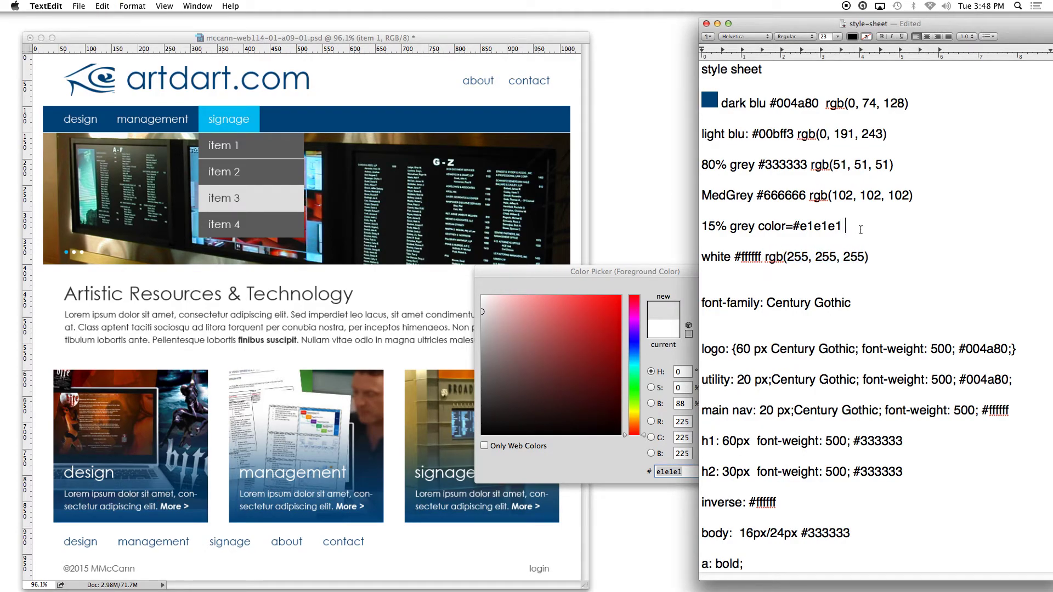
Paste rgb(255, 255, 255) after #e1e1e1 on the 15% grey line and change the values toward 225.
key(super+v)
click(879, 226)
key(BackSpace)
text(2)
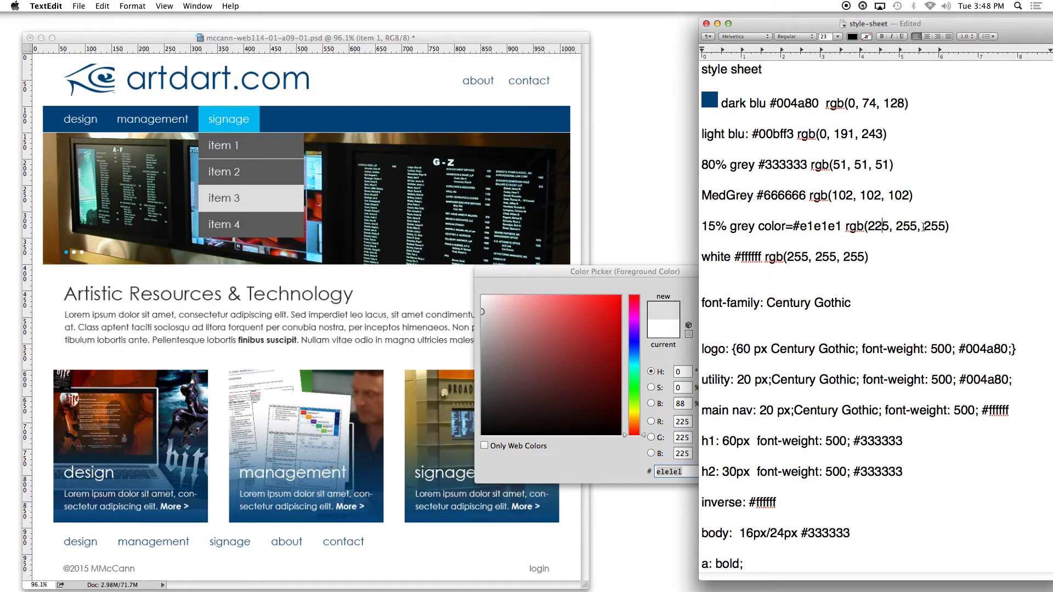
click(907, 226)
text(2)
click(942, 226)
key(BackSpace)
text(2)
Correct the mistyped second value 252 to 225, so the line reads rgb(225, 225, 225).
key(BackSpace)
click(928, 248)
double_click(906, 226)
text(225)
click(649, 281)
Cancel the Color Picker, move the Layers panel group left, make it taller, and expand sign - hov.
click(739, 314)
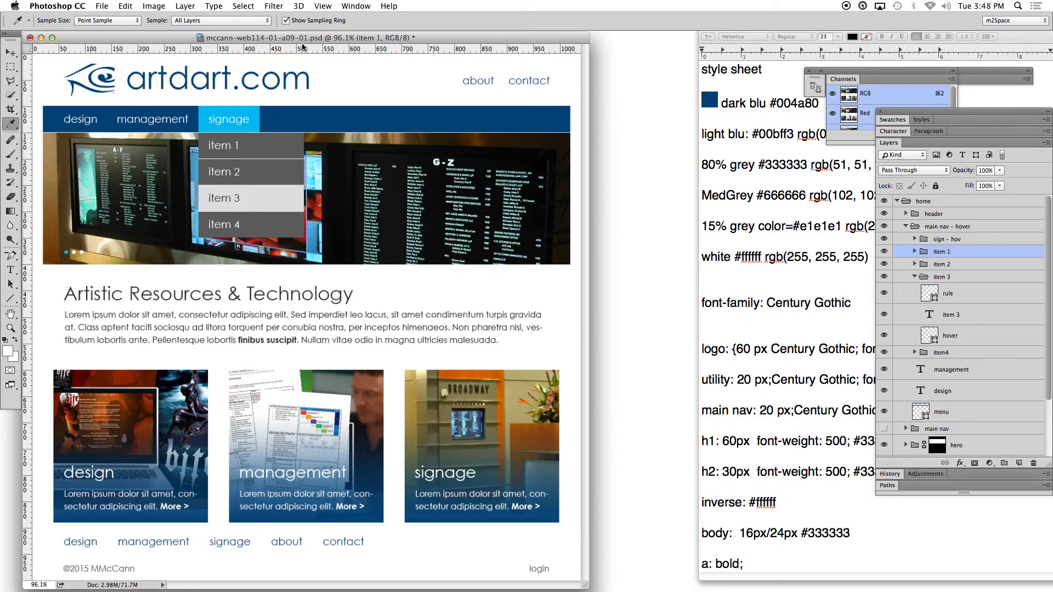
drag(392, 42, 399, 41)
drag(894, 111, 713, 58)
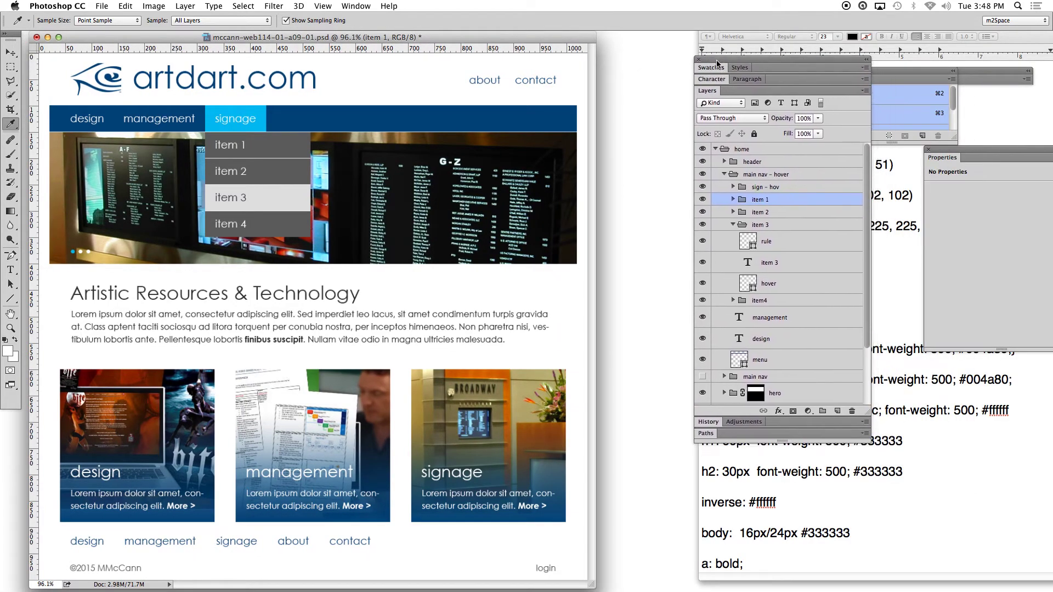
drag(866, 412, 877, 507)
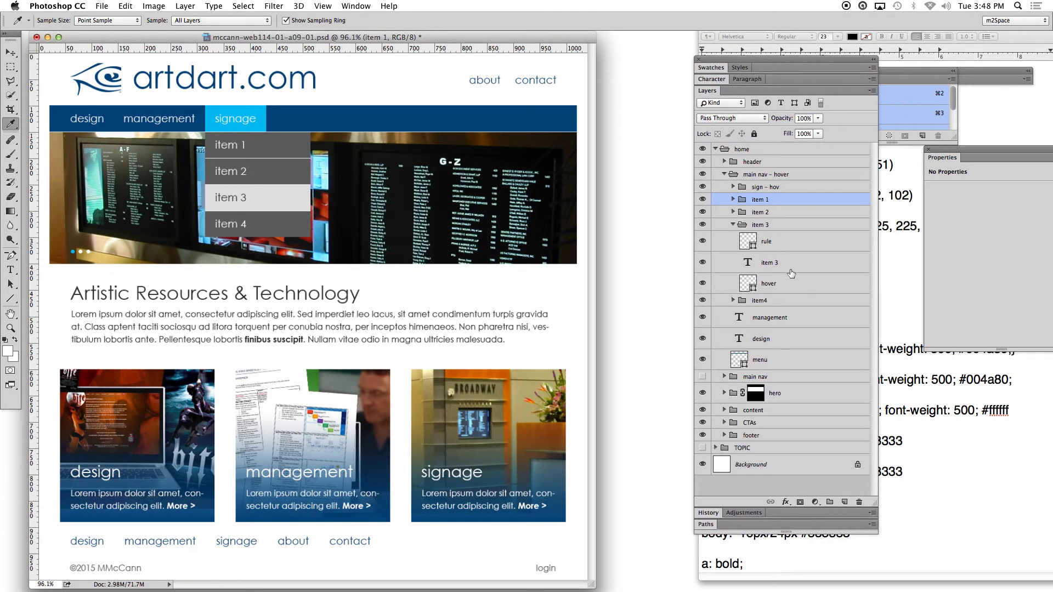
click(732, 187)
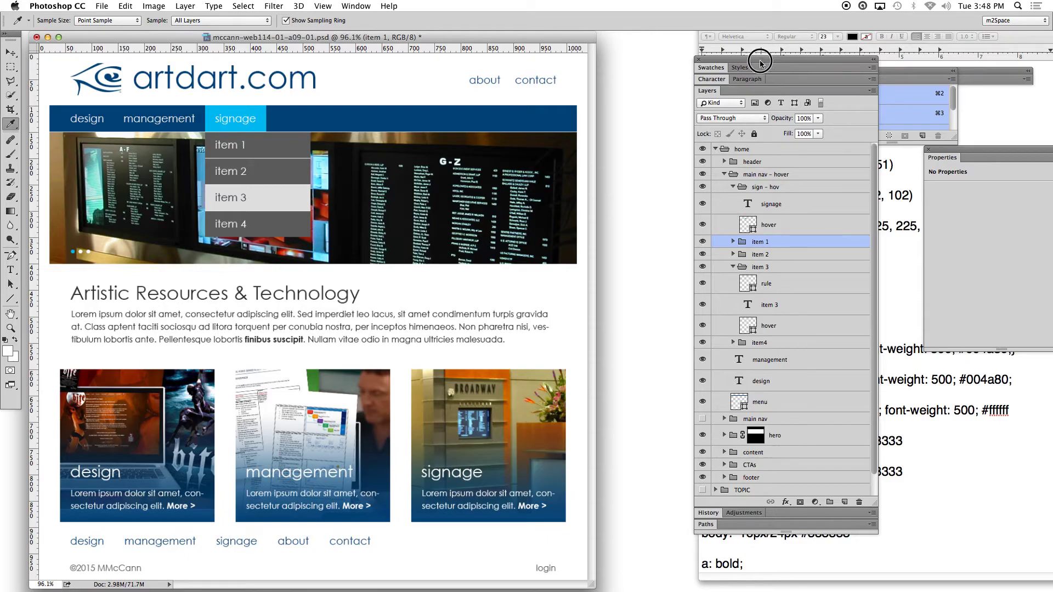
drag(729, 59, 660, 47)
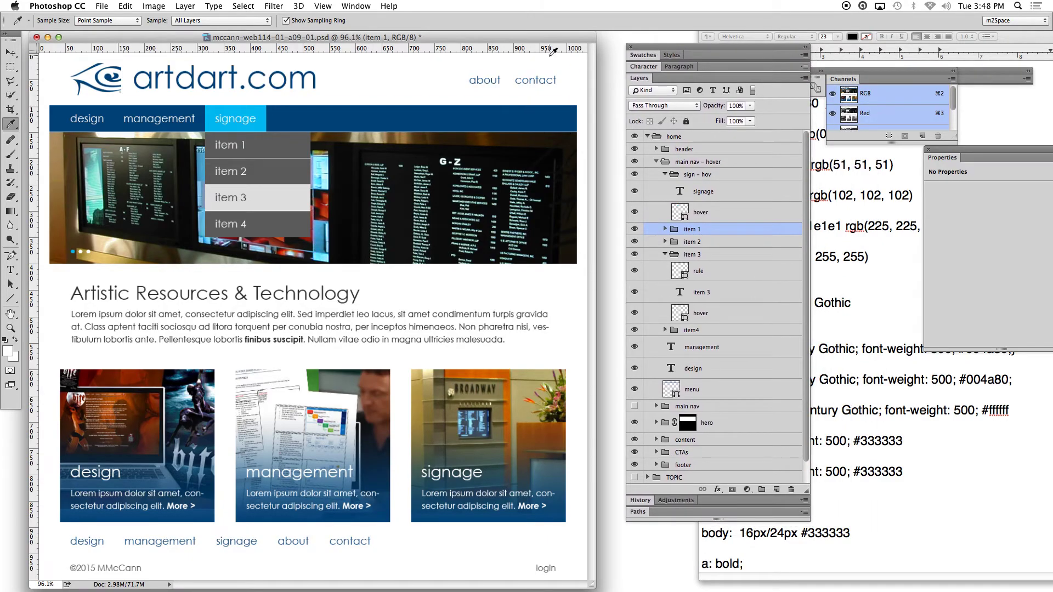
drag(550, 42, 558, 46)
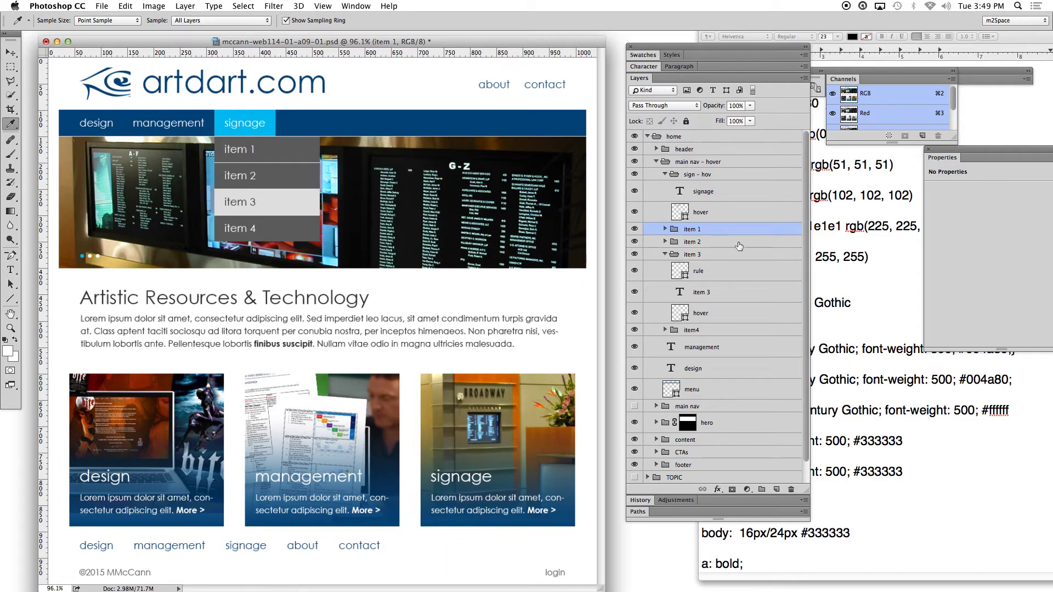
Collapse and hide the main nav - hover group to show the plain navigation bar.
click(656, 163)
click(634, 174)
click(635, 161)
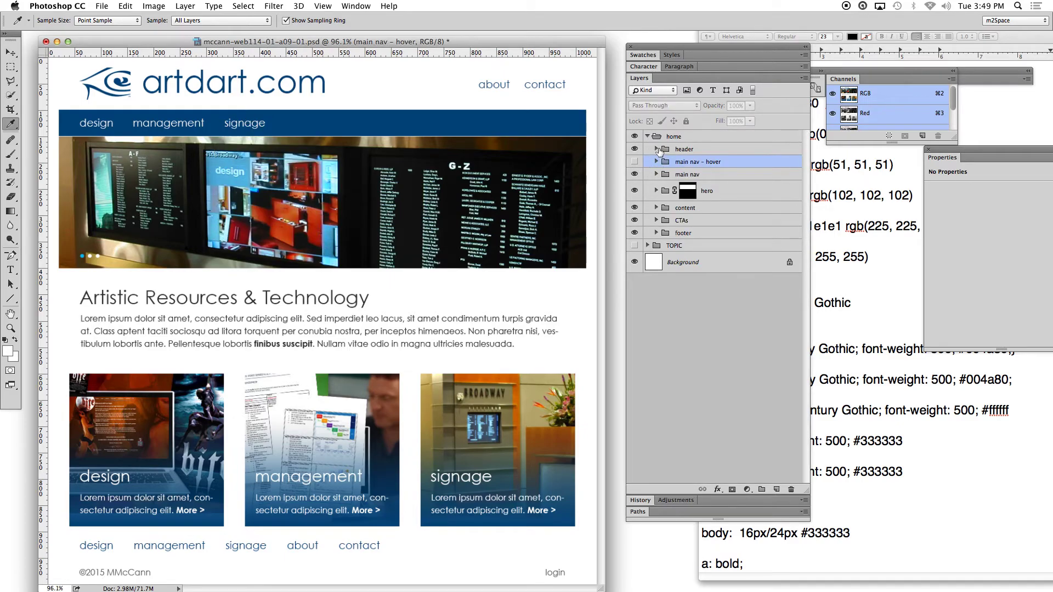
Expand the header, utility, logo, main nav, hero and content layer groups to inspect them.
click(656, 149)
click(665, 175)
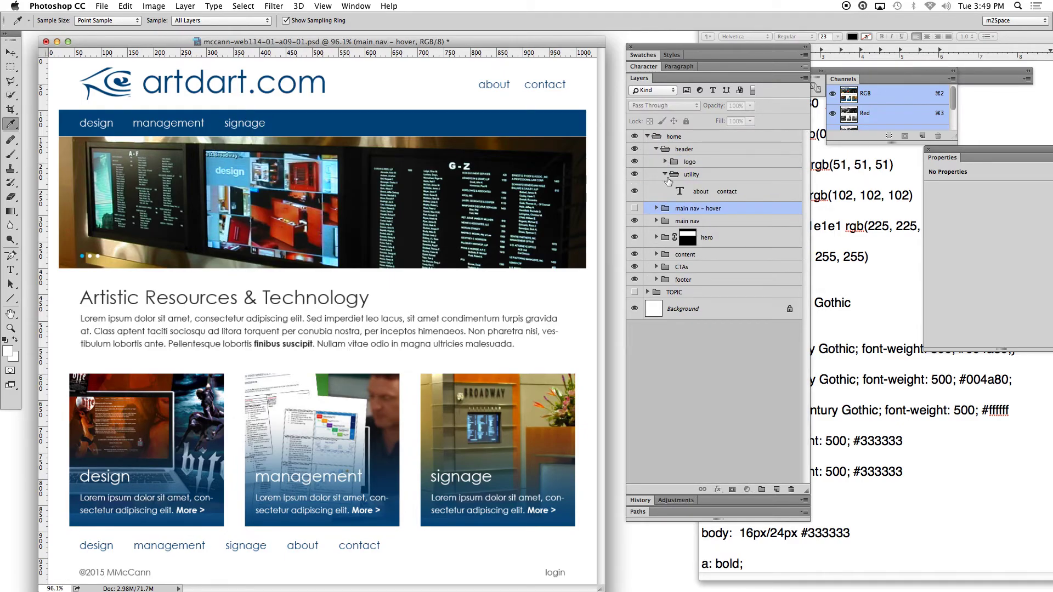
click(664, 162)
click(656, 263)
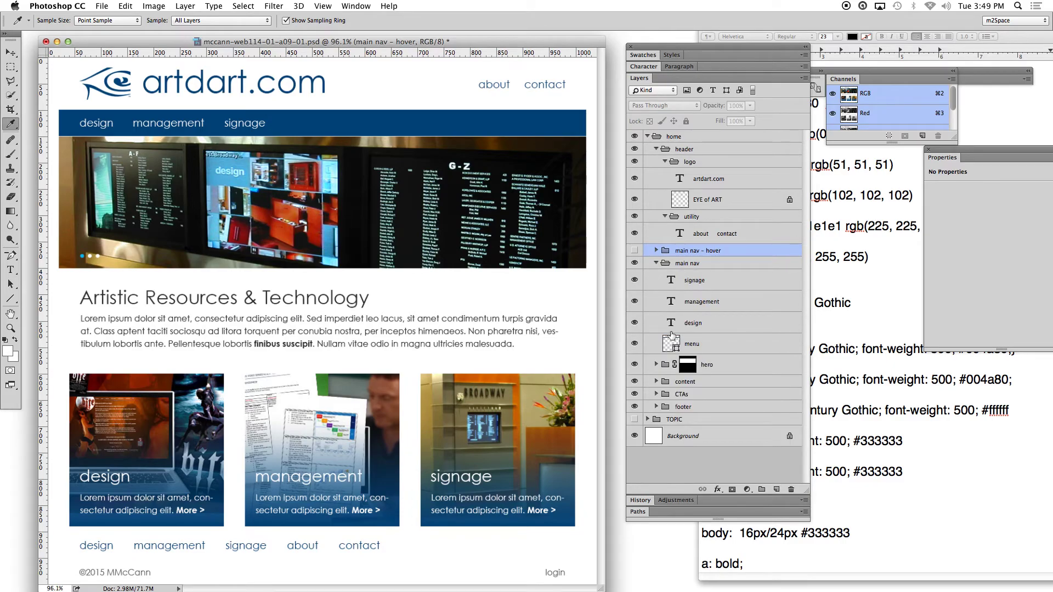
click(656, 364)
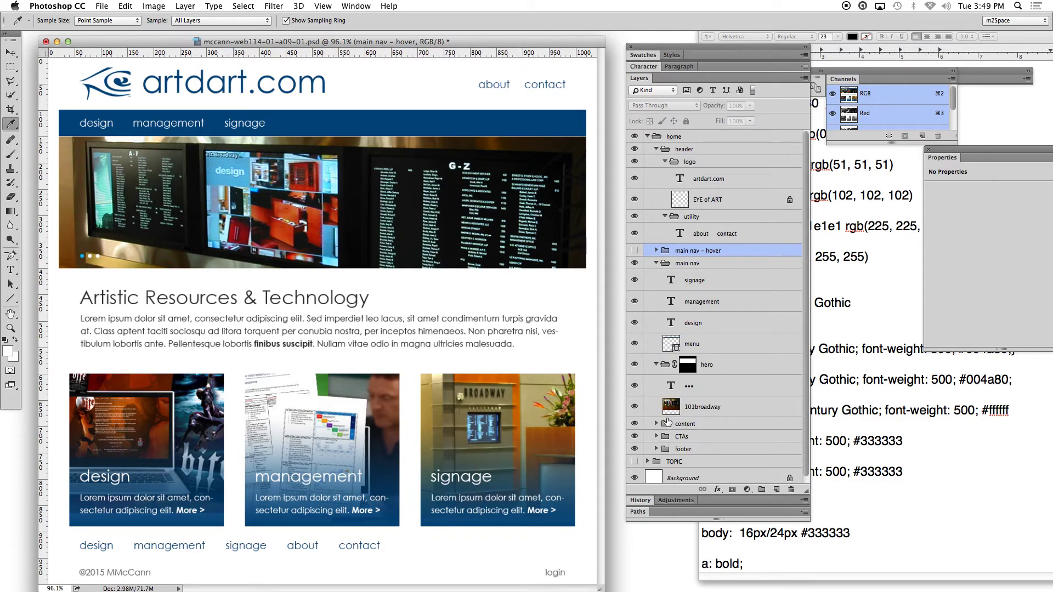
click(656, 424)
scroll(713, 406, down, 2)
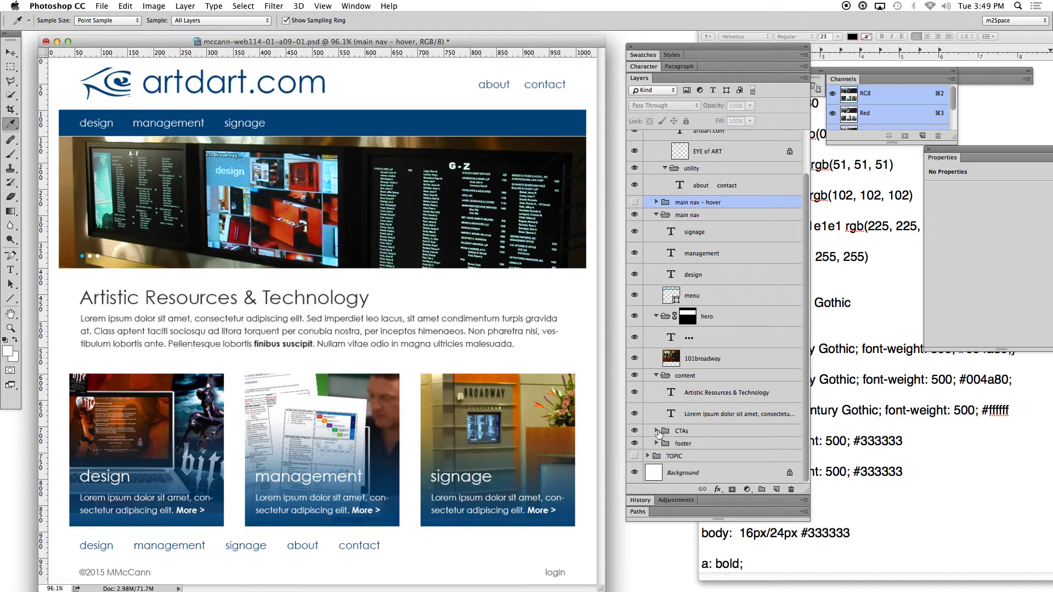
Expand the CTAs, footer, footer nav and footer utility groups, making the Layers panel taller.
click(657, 430)
scroll(713, 384, down, 3)
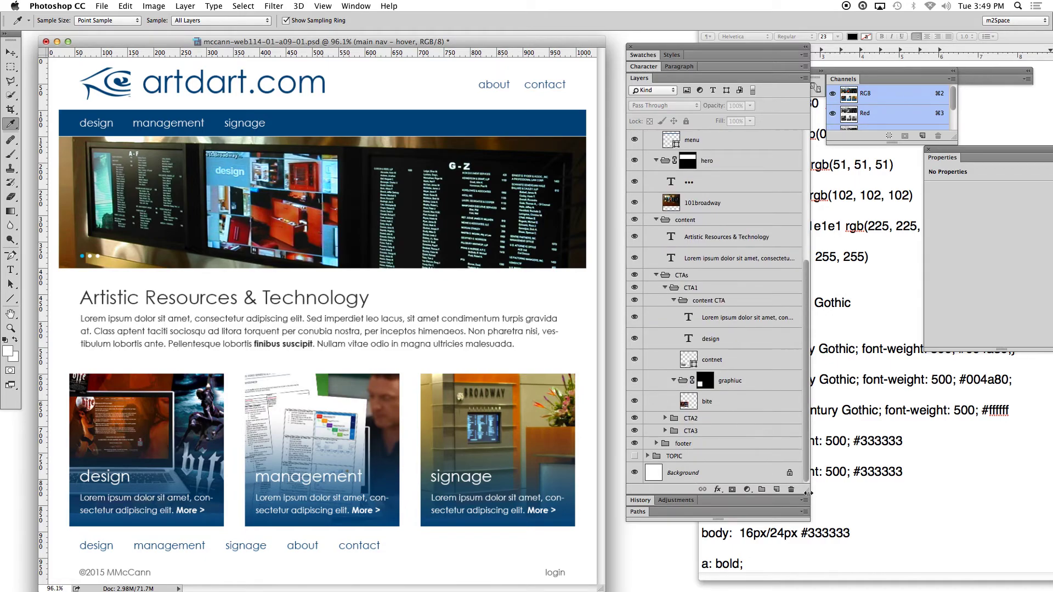
drag(807, 494, 818, 540)
click(656, 488)
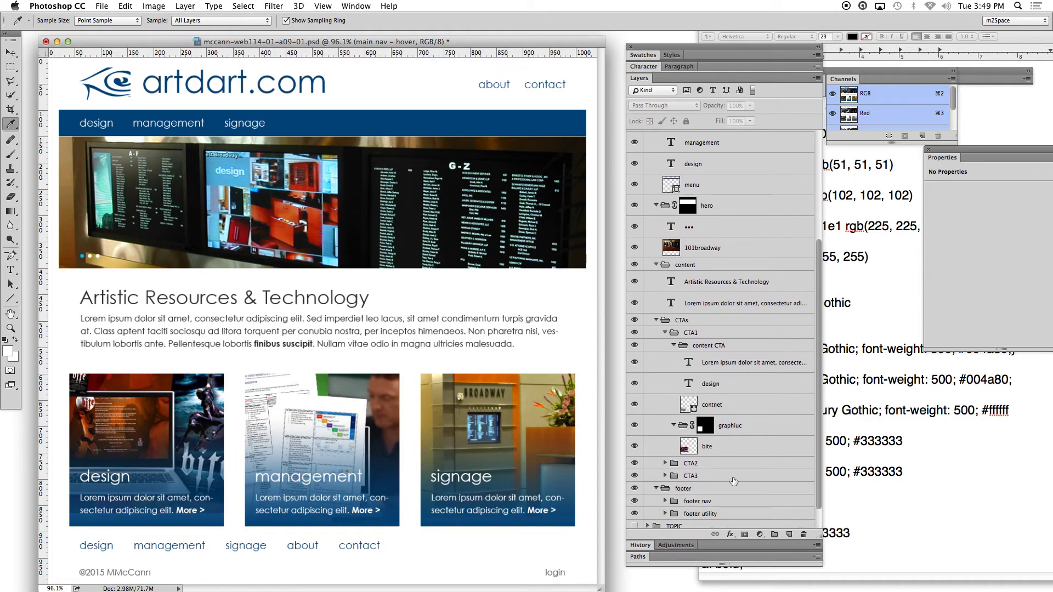
scroll(658, 488, down, 1)
click(663, 488)
click(664, 475)
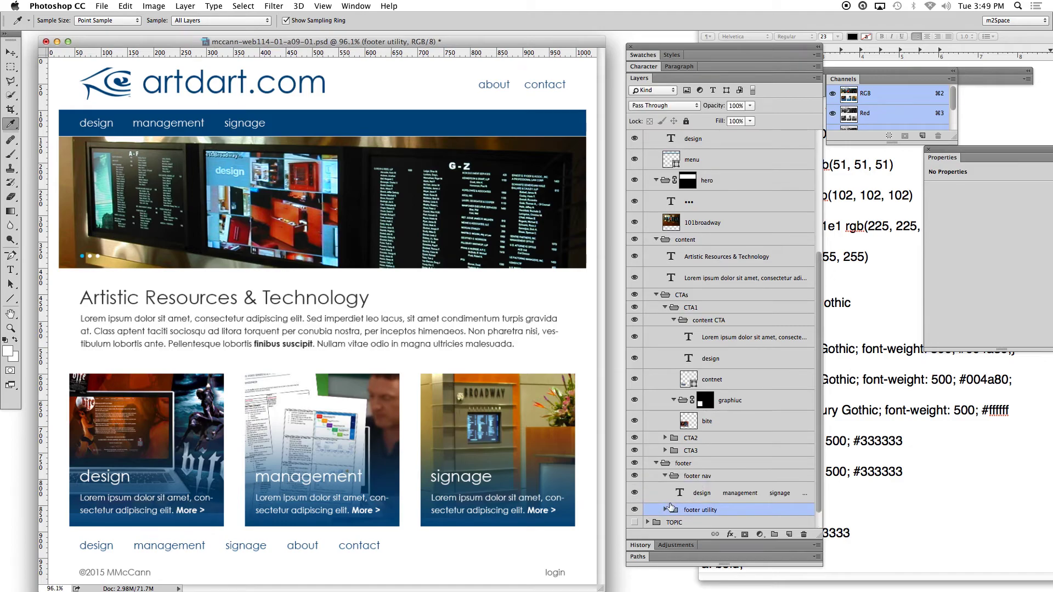
click(664, 509)
scroll(748, 463, up, 7)
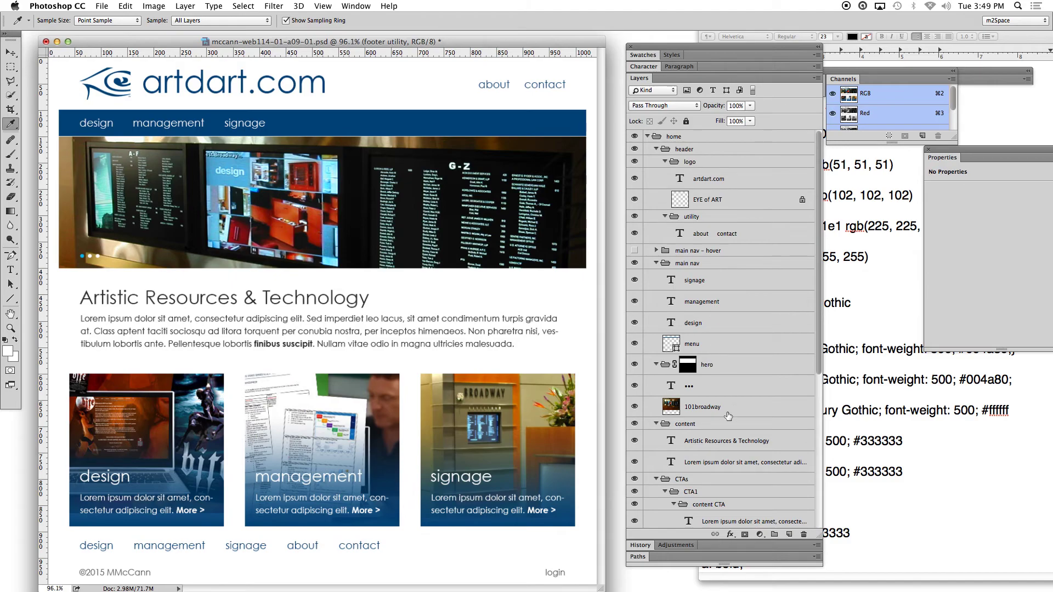
Collapse all groups again, show main nav - hover, and hide the plain main nav group.
click(657, 479)
click(656, 423)
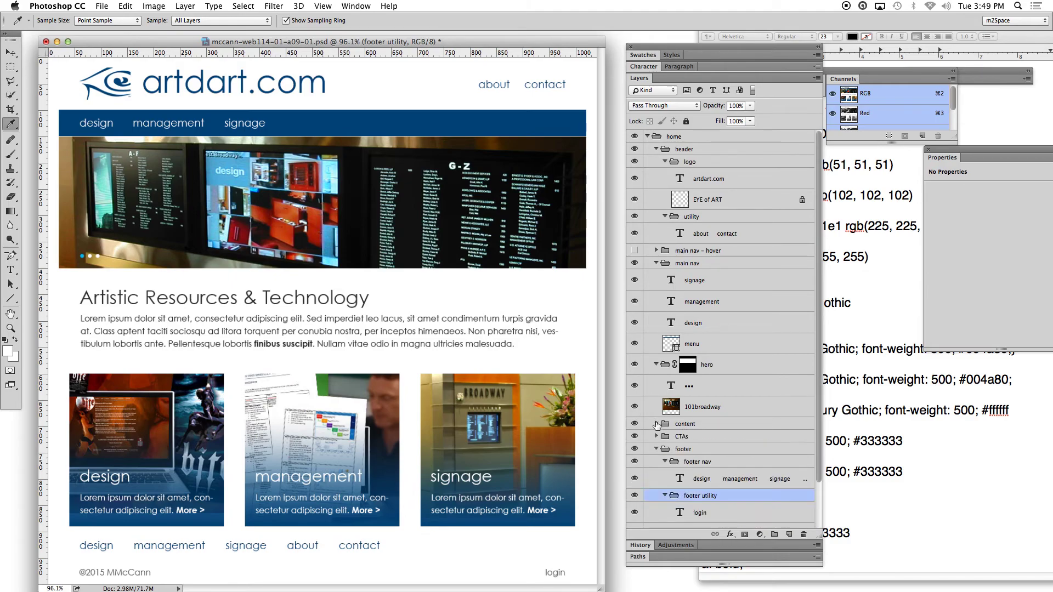
click(656, 449)
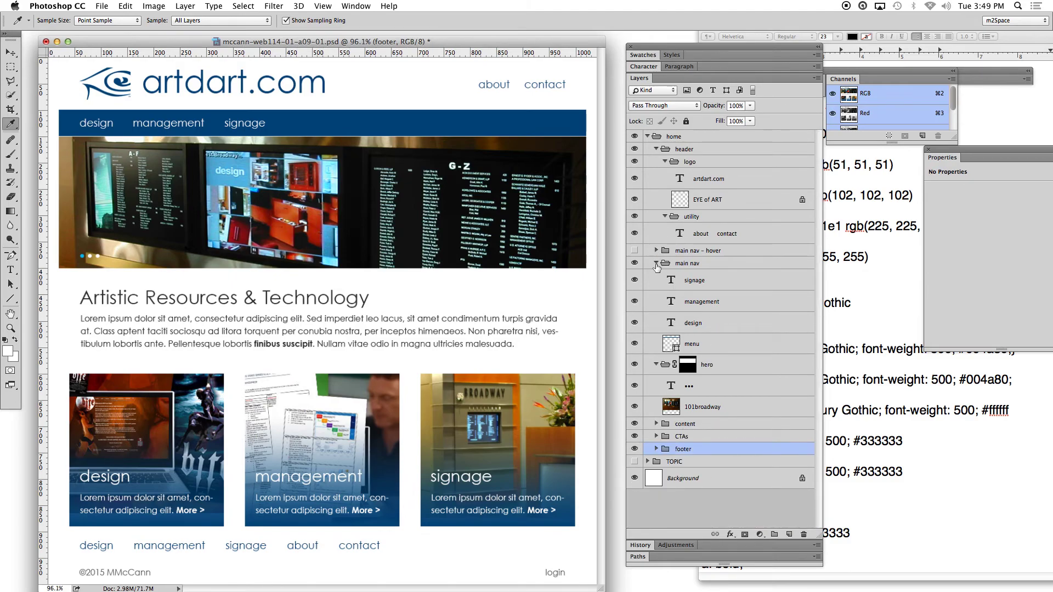
click(656, 263)
click(656, 149)
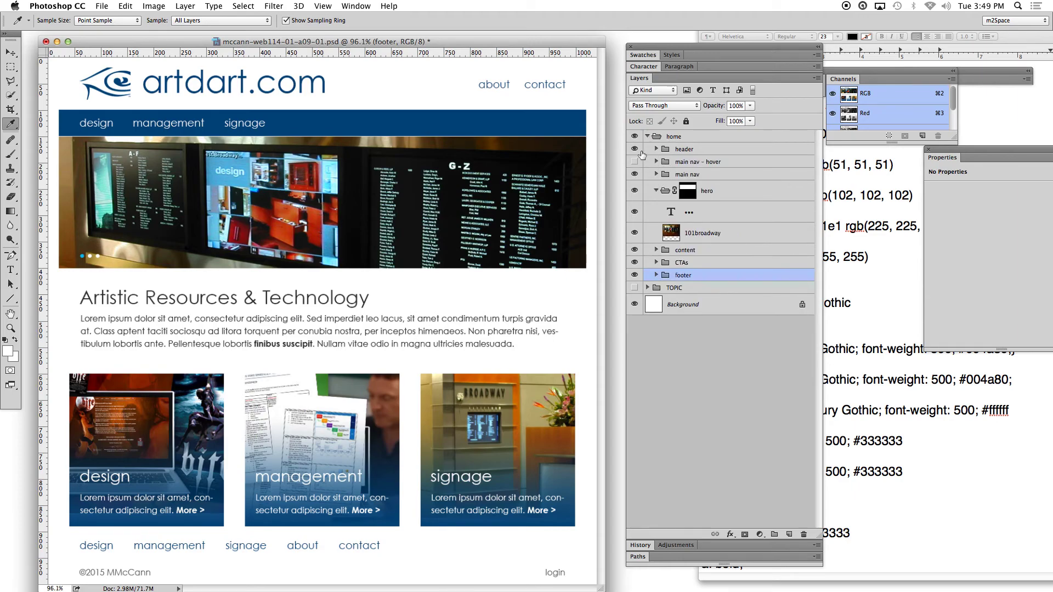
click(656, 191)
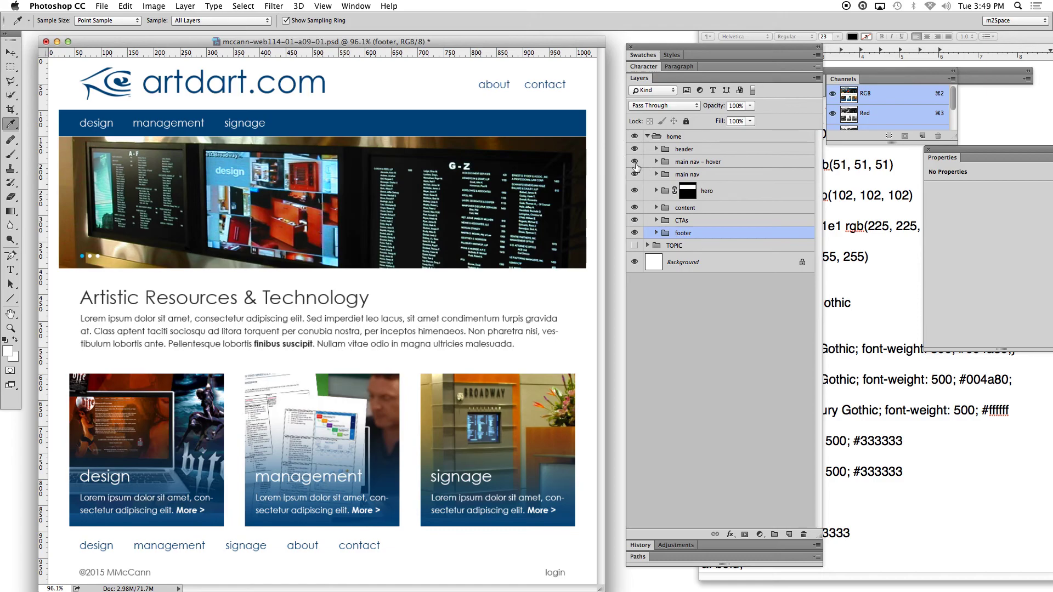
click(635, 161)
click(635, 173)
Expand the main nav - hover group and shift the panel group slightly left.
click(656, 162)
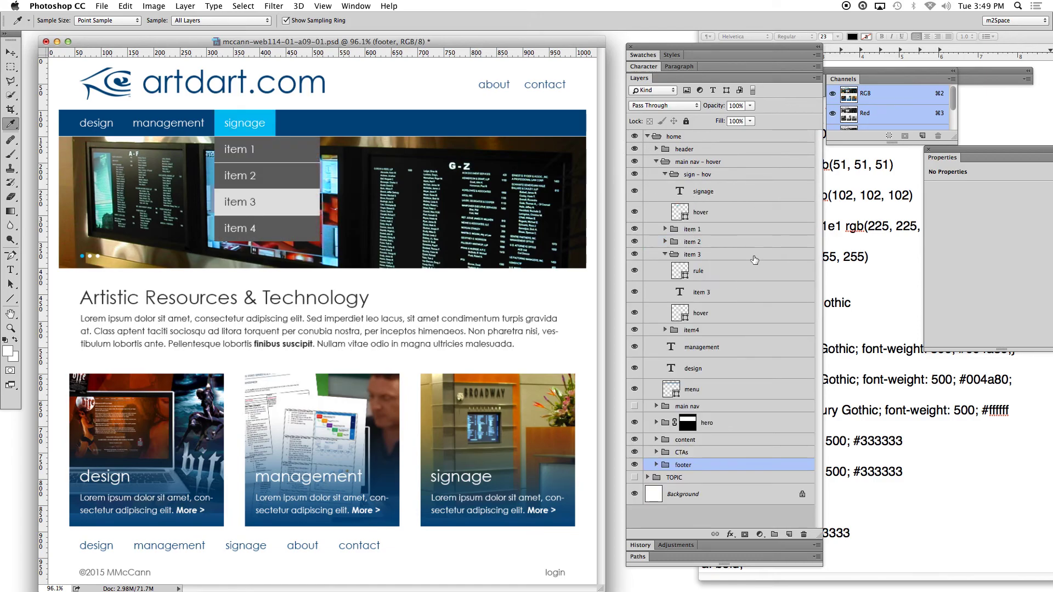
drag(685, 51, 664, 46)
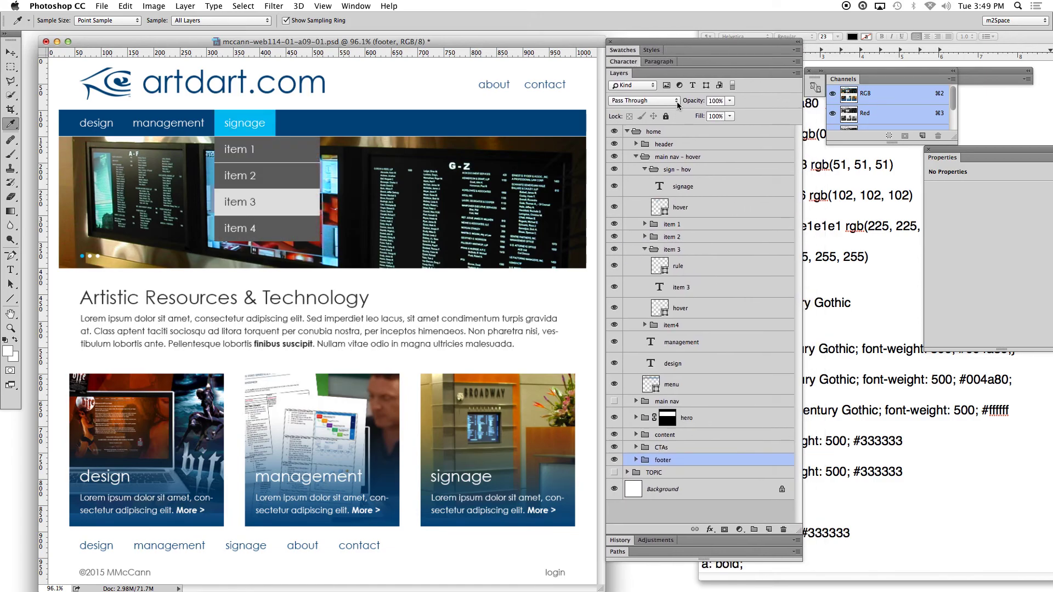